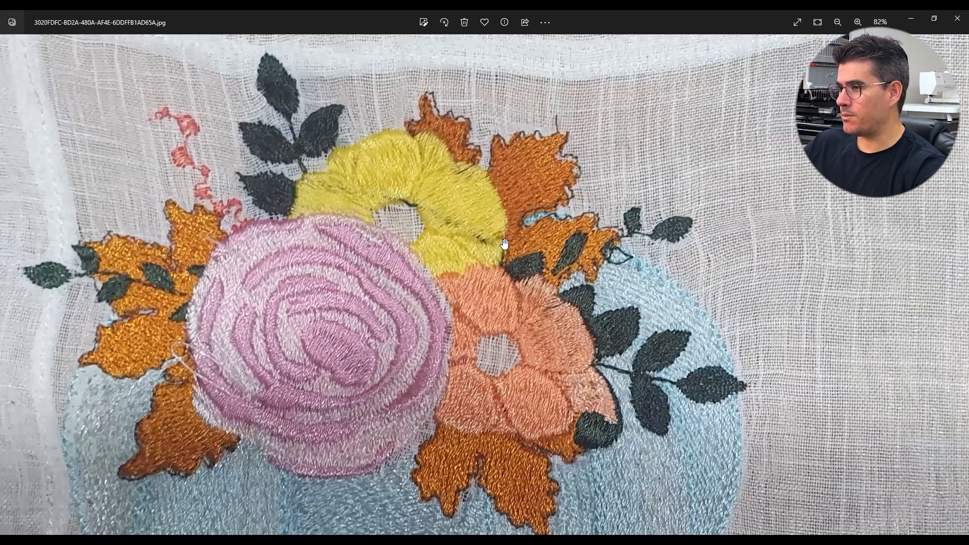
Step: Examine the front of the stitched pumpkin in the photo, both close up on the flowers and leaves and as a whole
{"action": "left_click_drag", "start_coordinate": [414, 203], "coordinate": [409, 175]}
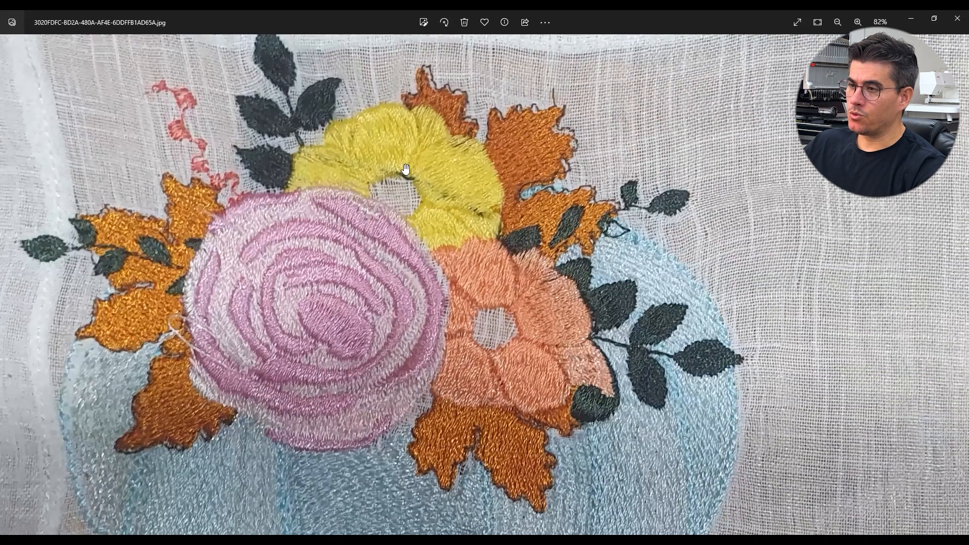
{"action": "left_click_drag", "start_coordinate": [490, 290], "coordinate": [486, 273]}
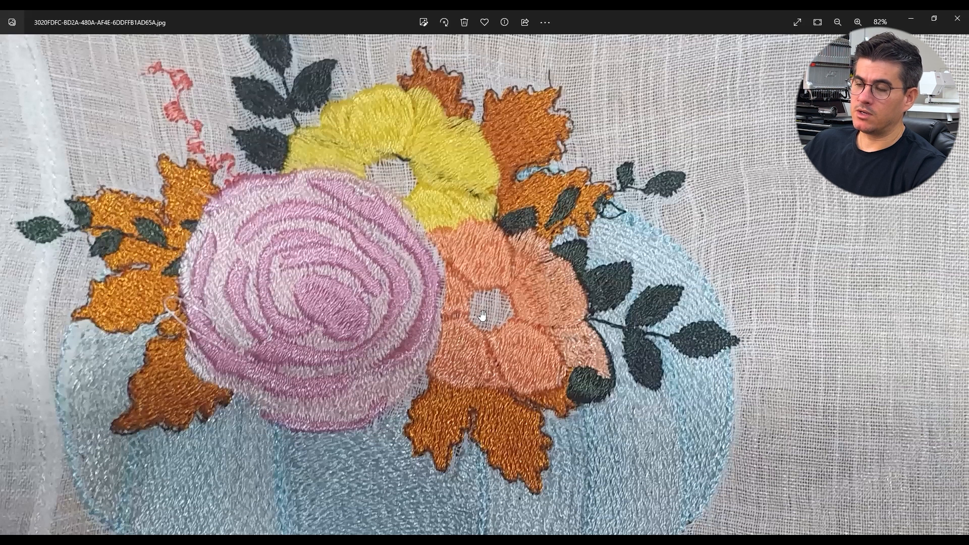
{"action": "scroll", "coordinate": [595, 317], "scroll_direction": "down", "scroll_amount": 1}
{"action": "scroll", "coordinate": [358, 263], "scroll_direction": "down", "scroll_amount": 1}
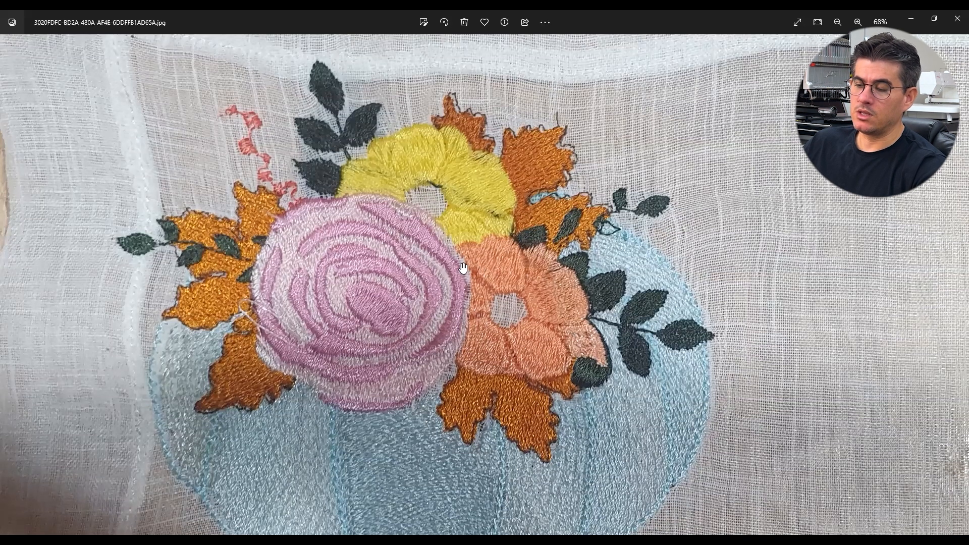
{"action": "scroll", "coordinate": [463, 268], "scroll_direction": "down", "scroll_amount": 2}
{"action": "scroll", "coordinate": [460, 272], "scroll_direction": "down", "scroll_amount": 1}
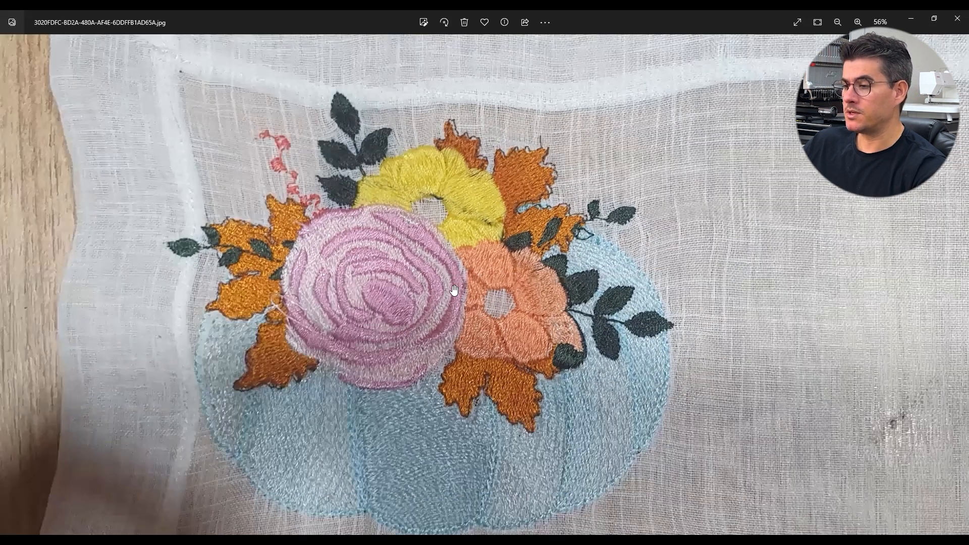
{"action": "scroll", "coordinate": [503, 273], "scroll_direction": "down", "scroll_amount": 2}
{"action": "scroll", "coordinate": [953, 291], "scroll_direction": "up", "scroll_amount": 3}
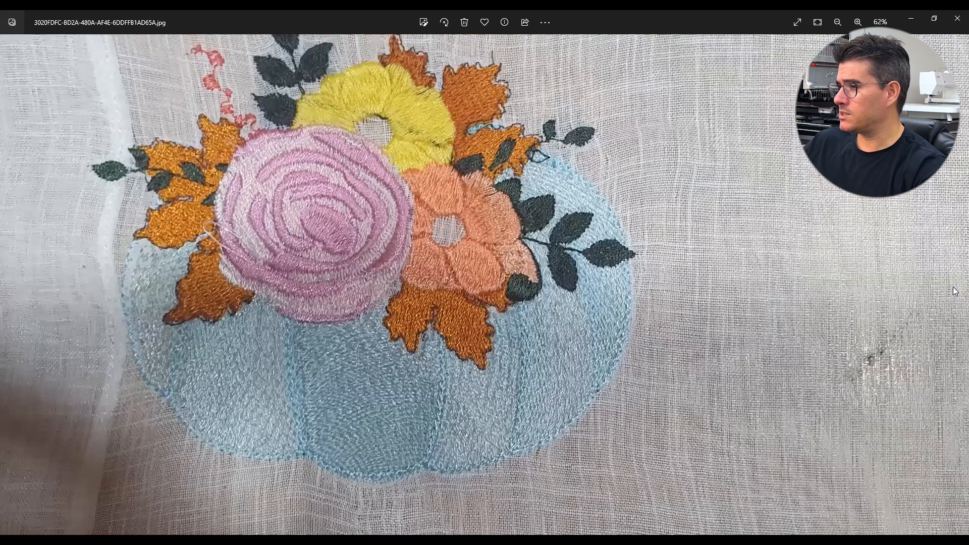
Step: Open the next photo and examine the reverse side of the pumpkin embroidery up close and as a whole
{"action": "key", "text": "Right"}
{"action": "scroll", "coordinate": [512, 199], "scroll_direction": "up", "scroll_amount": 2}
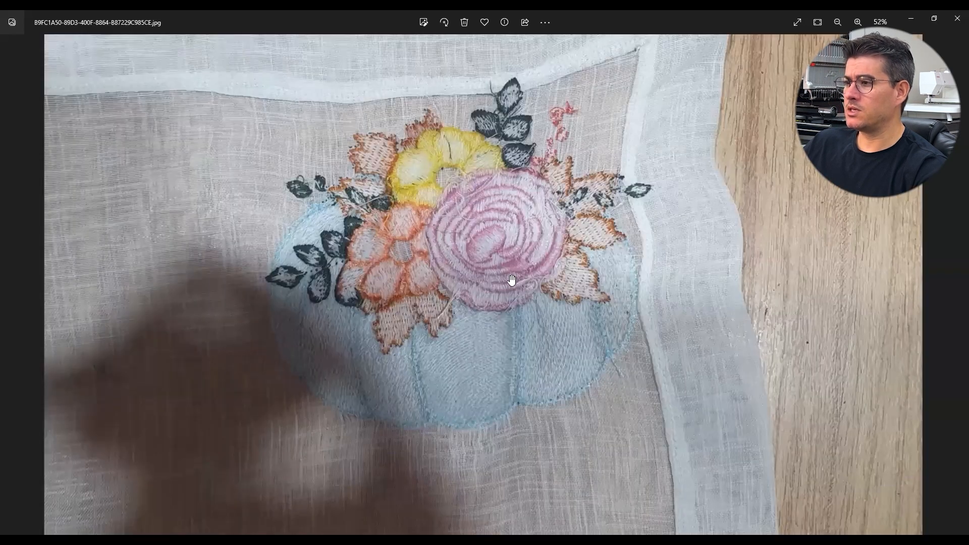
{"action": "scroll", "coordinate": [511, 280], "scroll_direction": "up", "scroll_amount": 3}
{"action": "left_click_drag", "start_coordinate": [501, 309], "coordinate": [404, 412]}
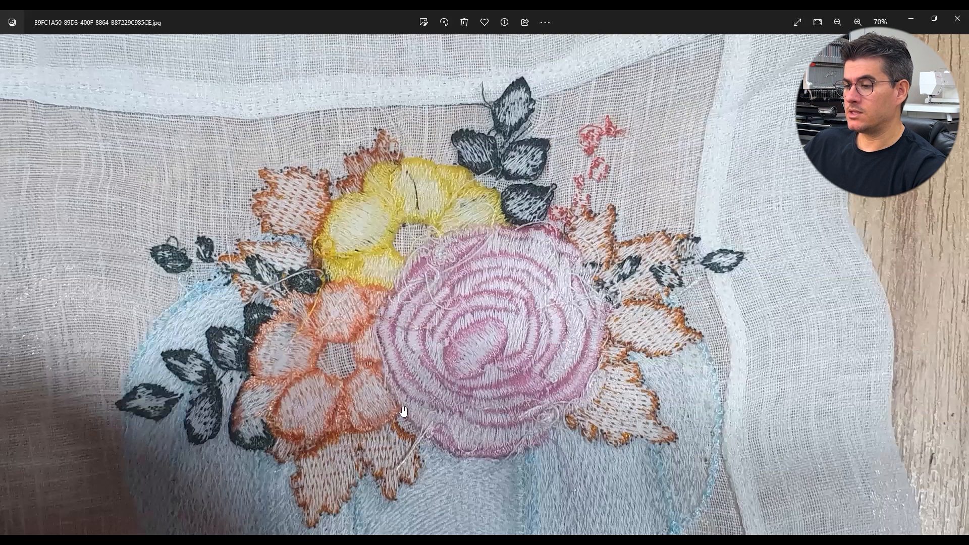
{"action": "scroll", "coordinate": [472, 386], "scroll_direction": "down", "scroll_amount": 2}
{"action": "scroll", "coordinate": [471, 347], "scroll_direction": "down", "scroll_amount": 1}
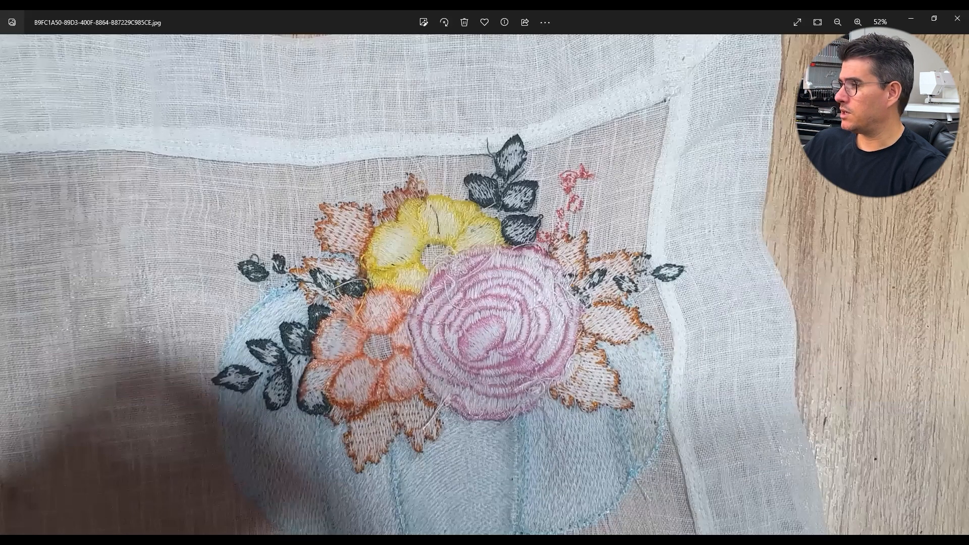
{"action": "scroll", "coordinate": [472, 347], "scroll_direction": "down", "scroll_amount": 2}
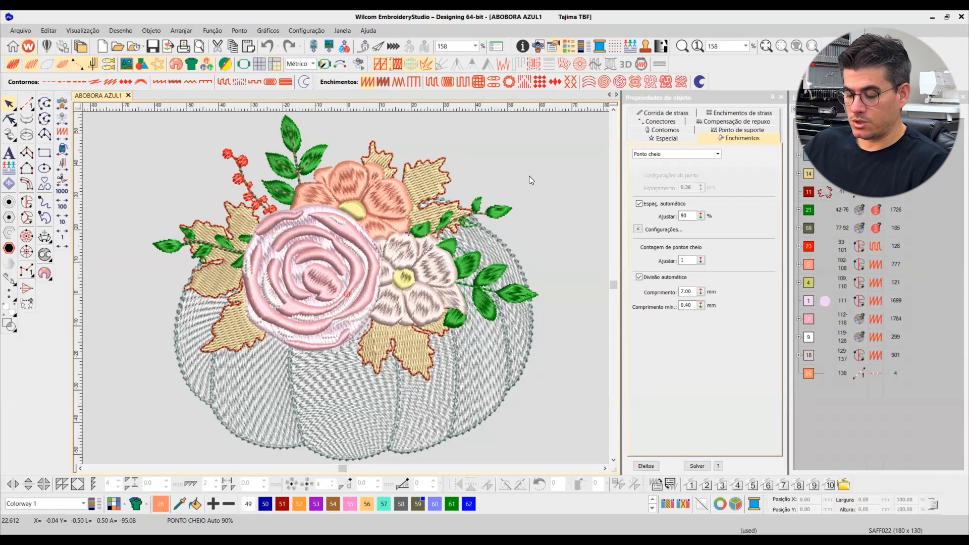
Step: Select all objects of the ABOBORA AZUL1 design to check its width, height and stitch count, and clear the selection
{"action": "key", "text": "ctrl+a"}
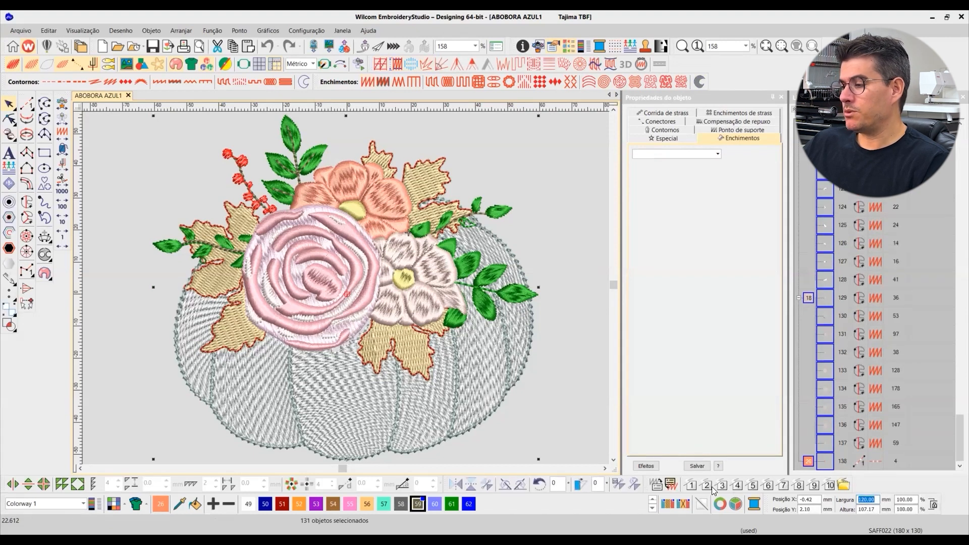
{"action": "key", "text": "Tab"}
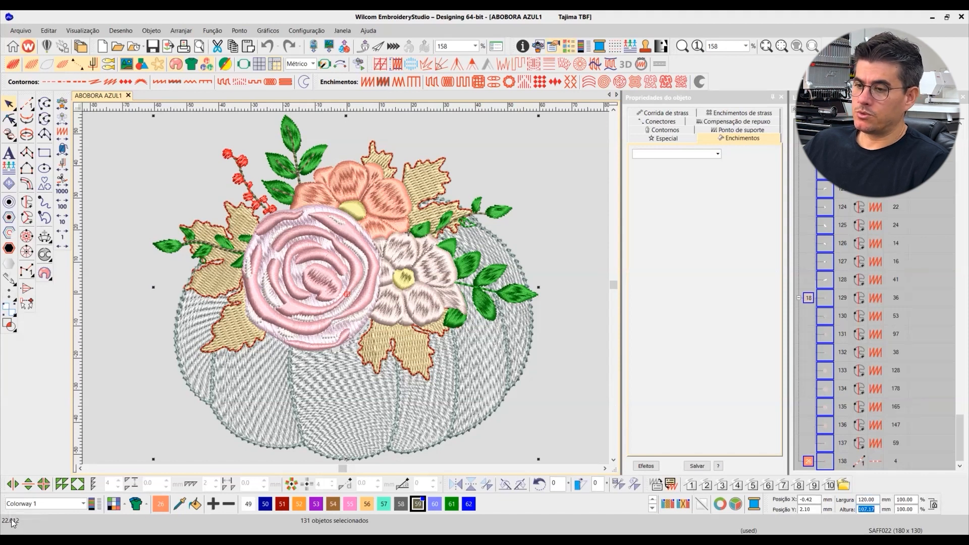
{"action": "left_click", "coordinate": [555, 201]}
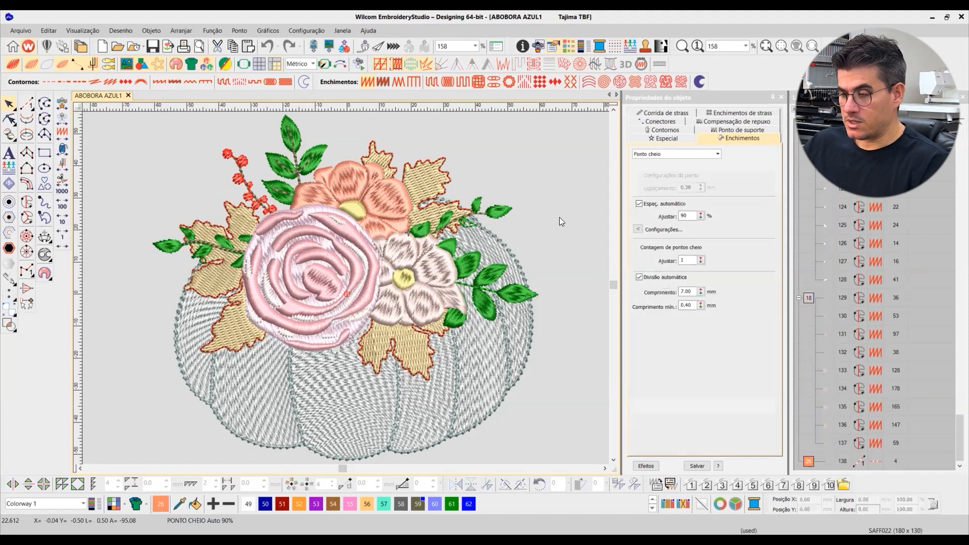
Step: Play the stitch simulation at a faster speed, pause it during the beige leaves and collapse the expanded colour blocks in the object list
{"action": "key", "text": "shift+r"}
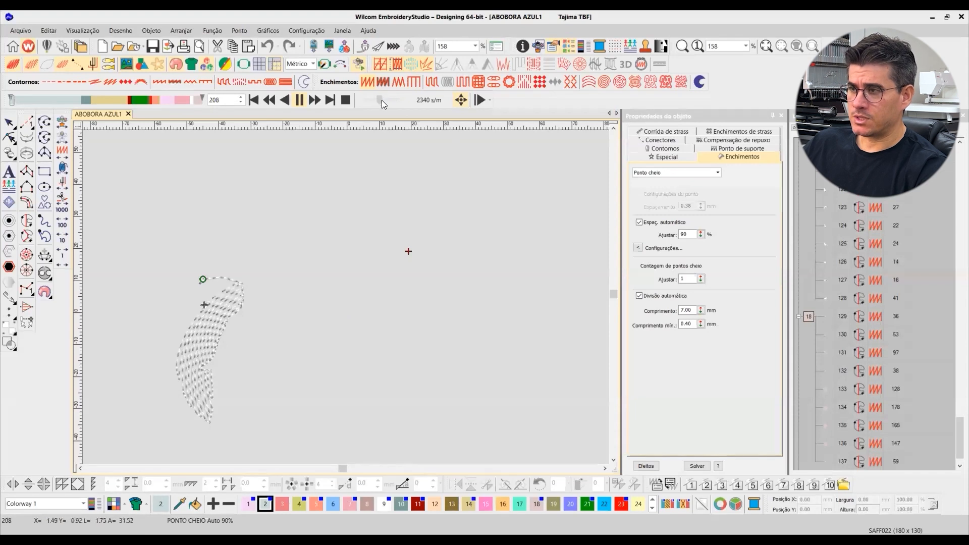
{"action": "left_click_drag", "start_coordinate": [386, 100], "coordinate": [388, 100]}
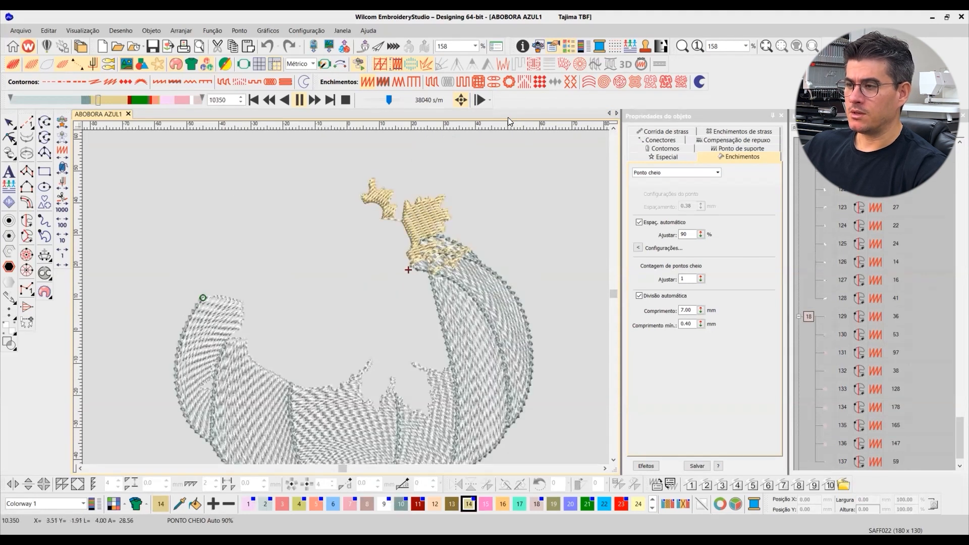
{"action": "left_click", "coordinate": [298, 102]}
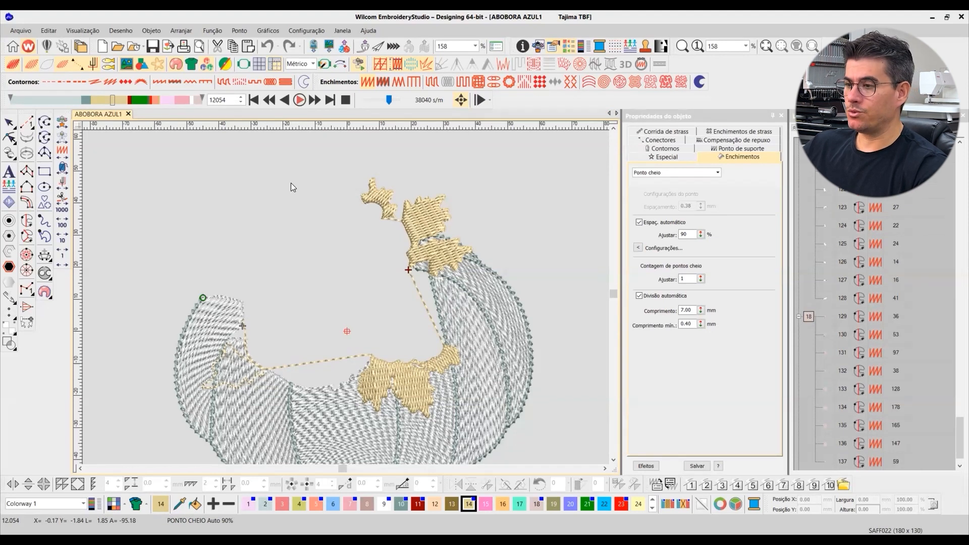
{"action": "left_click", "coordinate": [793, 128]}
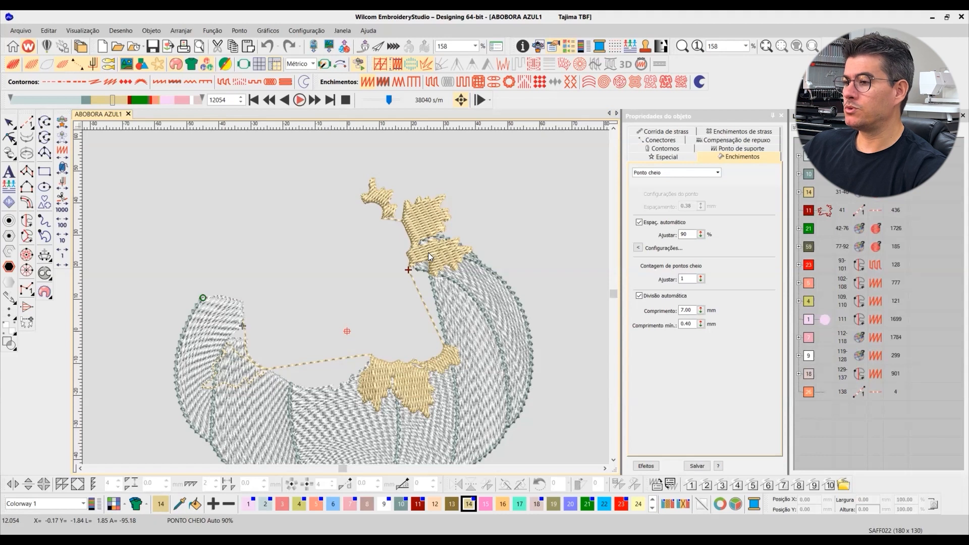
Step: Examine up close how the beige leaf fills overlap the pumpkin's stitches and outline
{"action": "scroll", "coordinate": [431, 250], "scroll_direction": "up", "scroll_amount": 1}
{"action": "scroll", "coordinate": [346, 299], "scroll_direction": "up", "scroll_amount": 3}
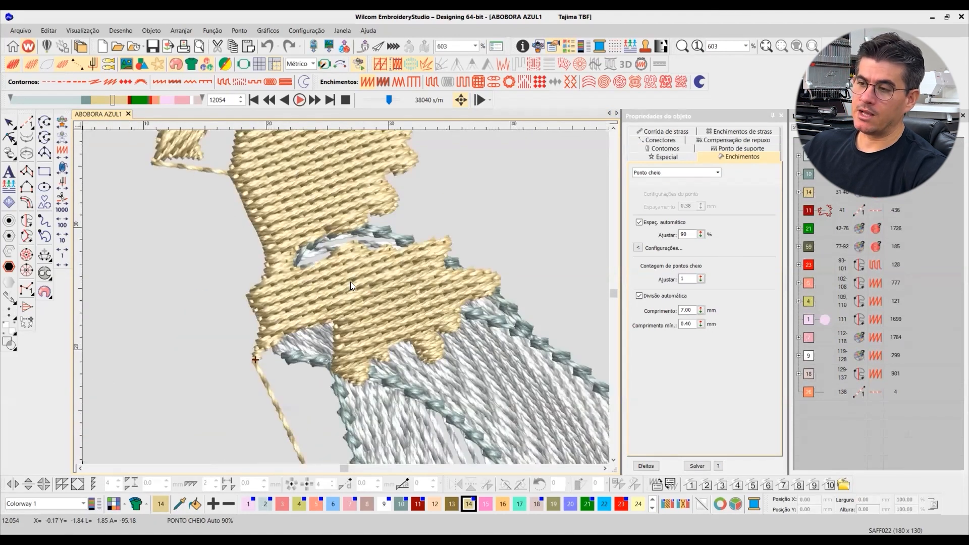
{"action": "scroll", "coordinate": [363, 299], "scroll_direction": "down", "scroll_amount": 4}
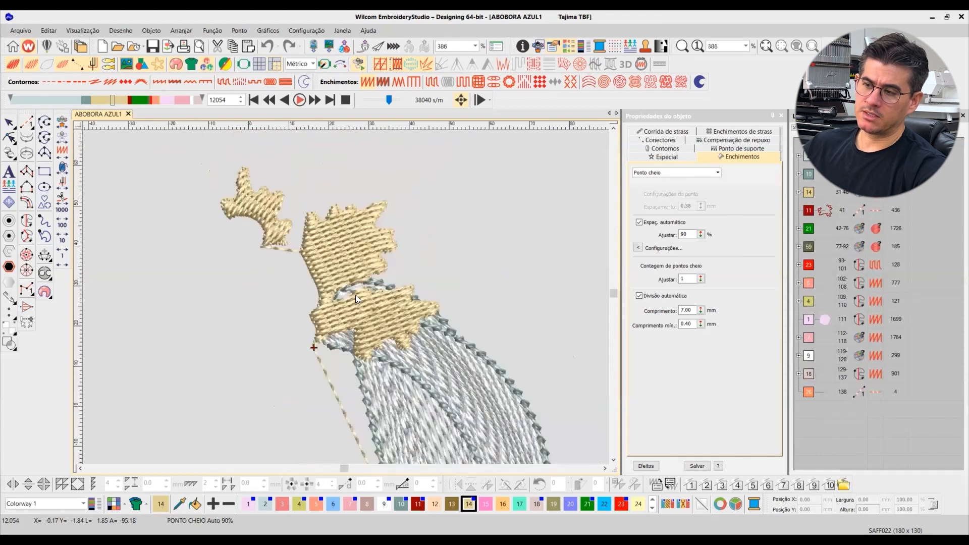
{"action": "scroll", "coordinate": [345, 292], "scroll_direction": "up", "scroll_amount": 3}
{"action": "scroll", "coordinate": [346, 298], "scroll_direction": "down", "scroll_amount": 1}
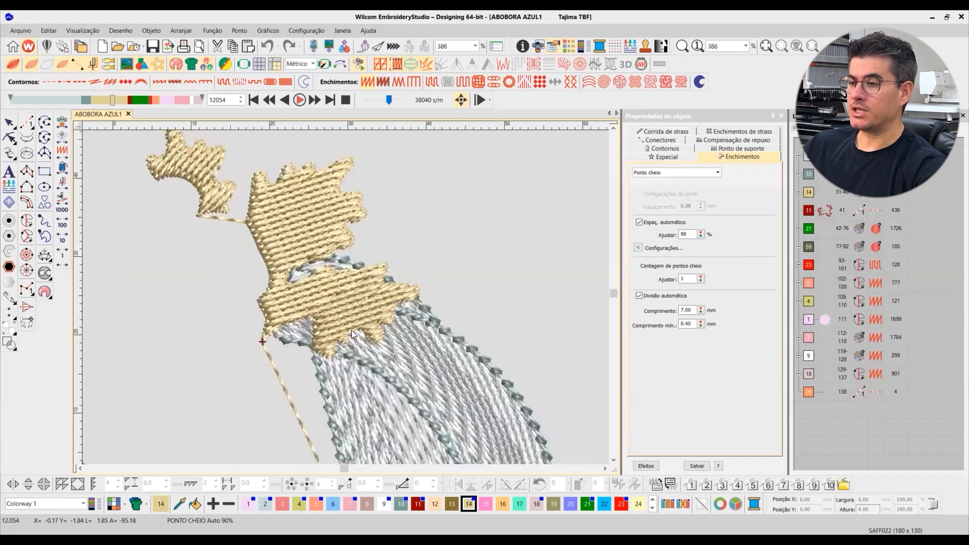
{"action": "scroll", "coordinate": [345, 302], "scroll_direction": "up", "scroll_amount": 2}
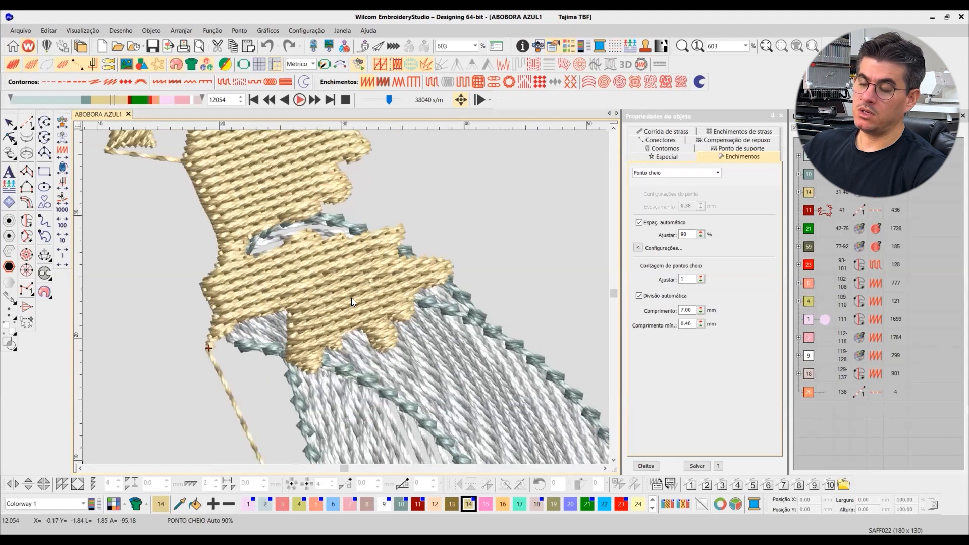
{"action": "scroll", "coordinate": [346, 298], "scroll_direction": "down", "scroll_amount": 6}
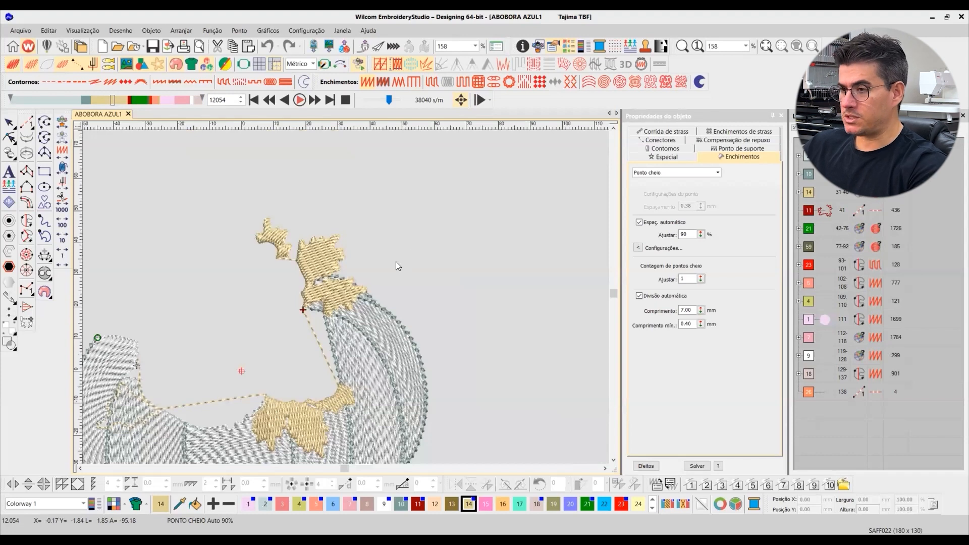
Step: Exit the paused simulation, replay the design's full stitching sequence from the start, and return to object selection
{"action": "left_click", "coordinate": [7, 122]}
{"action": "key", "text": "shift+r"}
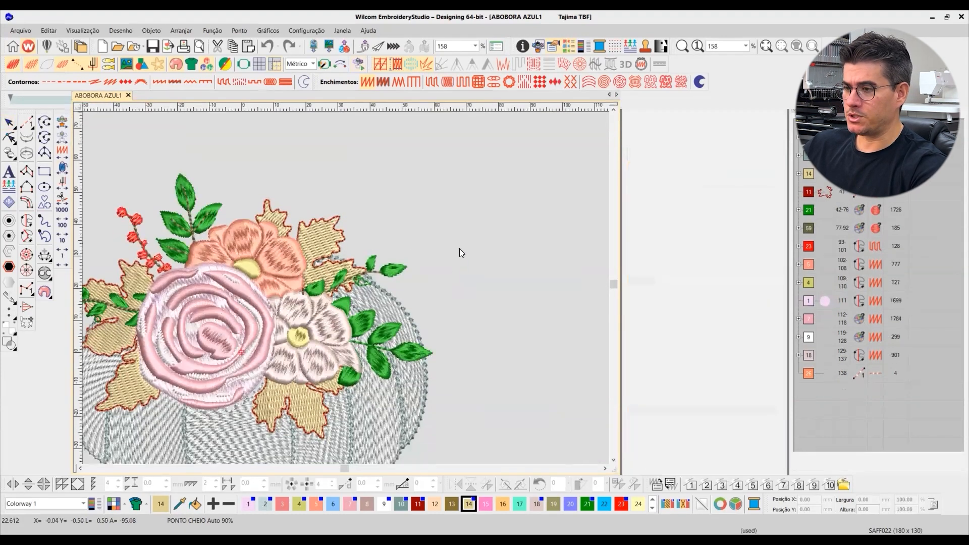
{"action": "key", "text": "shift+r"}
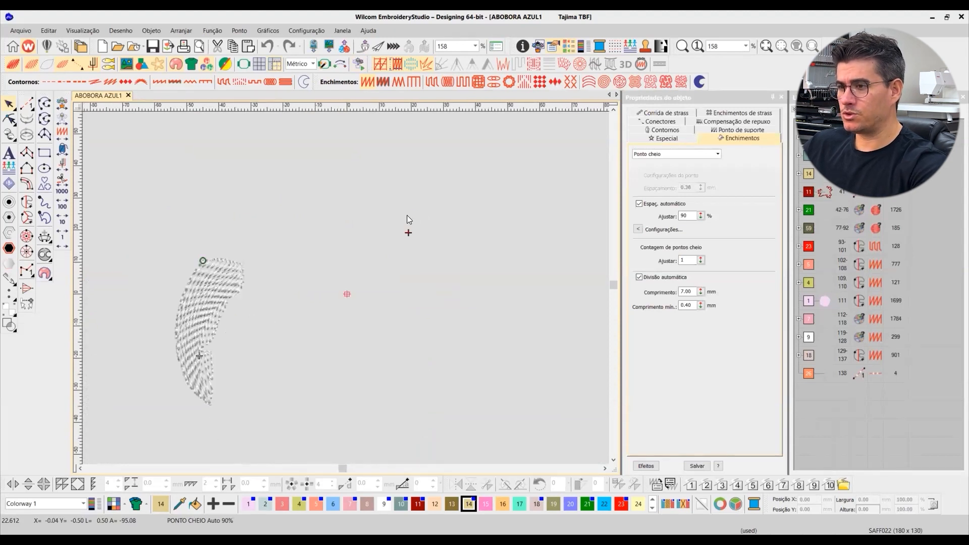
{"action": "key", "text": "shift+r"}
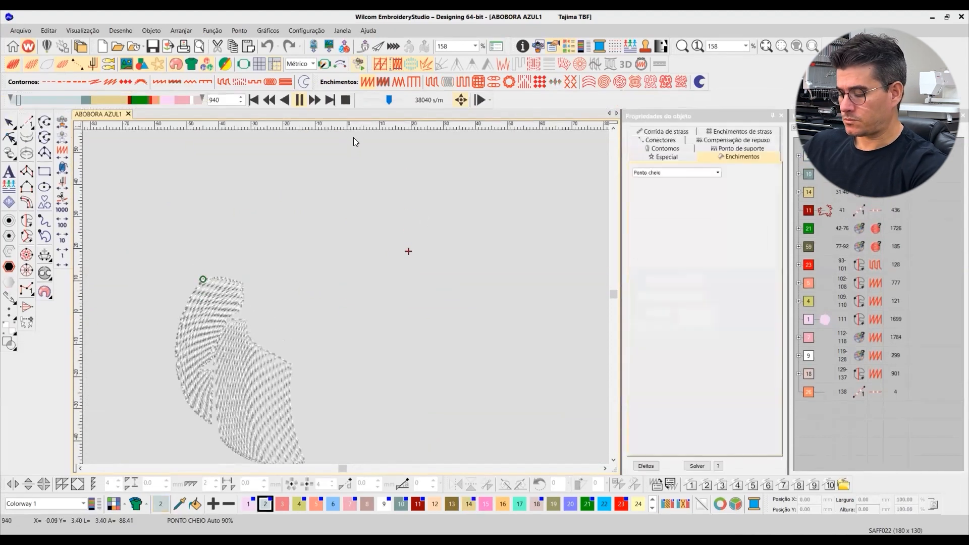
{"action": "scroll", "coordinate": [354, 137], "scroll_direction": "down", "scroll_amount": 2}
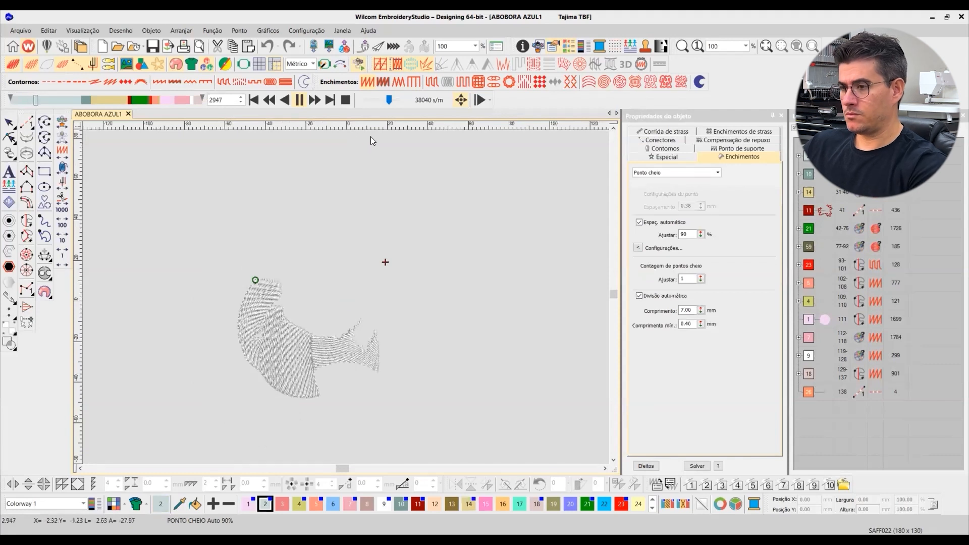
{"action": "scroll", "coordinate": [371, 136], "scroll_direction": "up", "scroll_amount": 1}
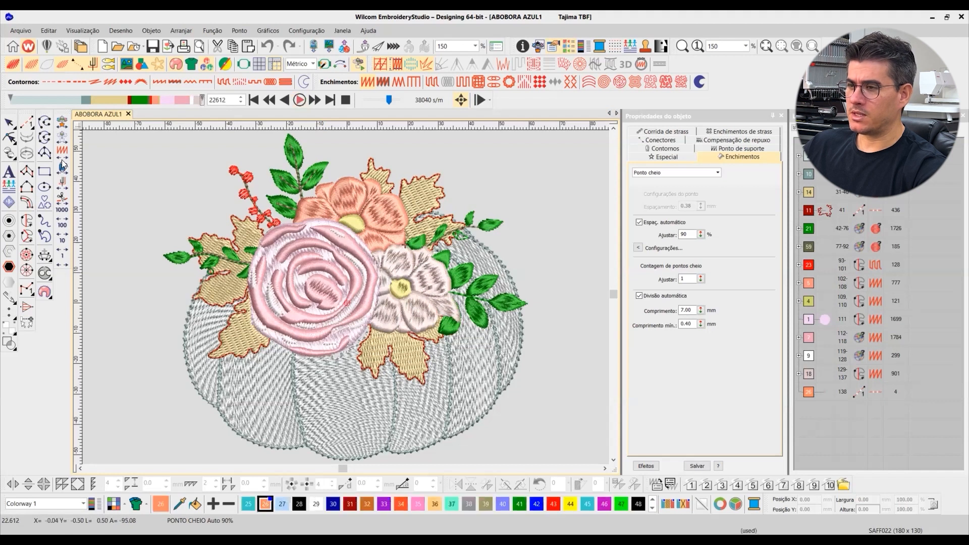
{"action": "left_click", "coordinate": [9, 122]}
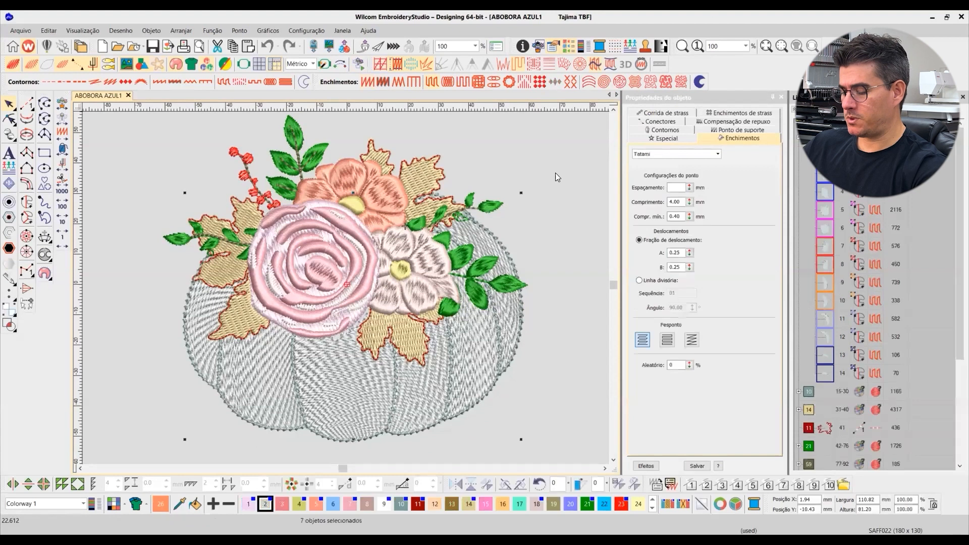
Step: Fit the whole design in view, clear the selection and display only the pumpkin's base fill objects
{"action": "key", "text": "0"}
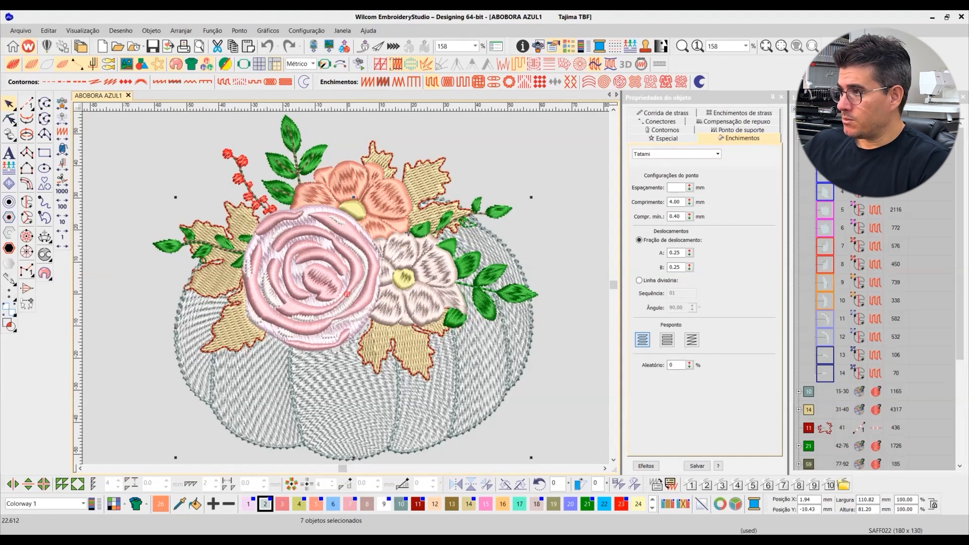
{"action": "left_click", "coordinate": [799, 137]}
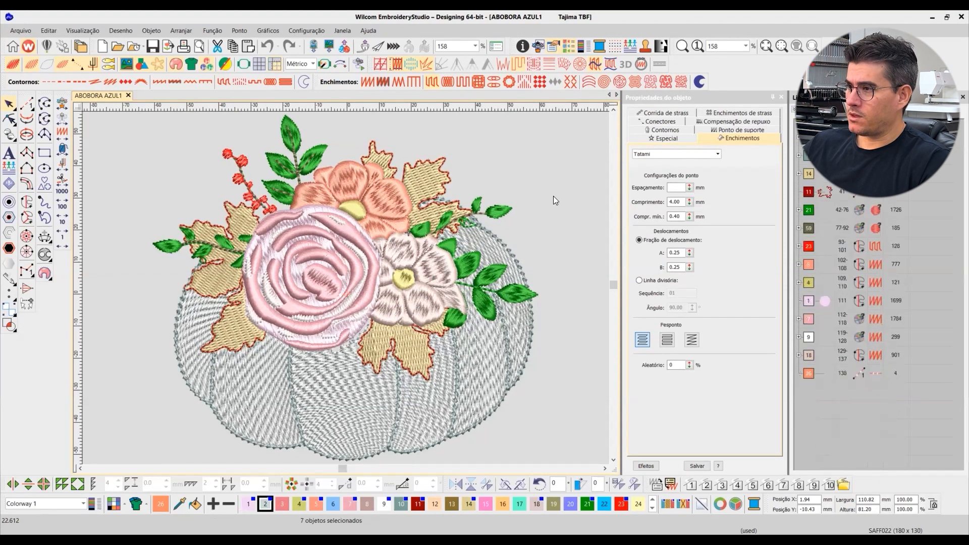
{"action": "left_click", "coordinate": [554, 195]}
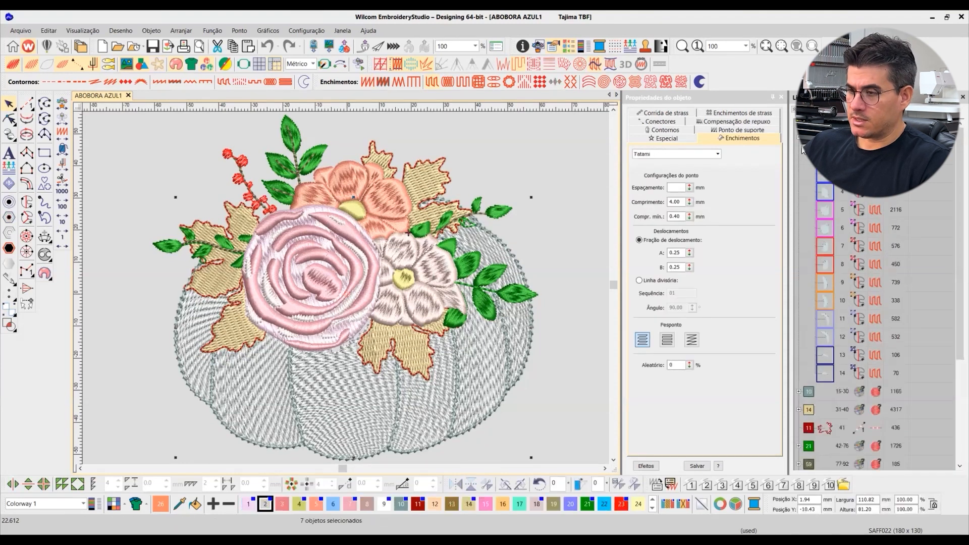
{"action": "left_click", "coordinate": [577, 167]}
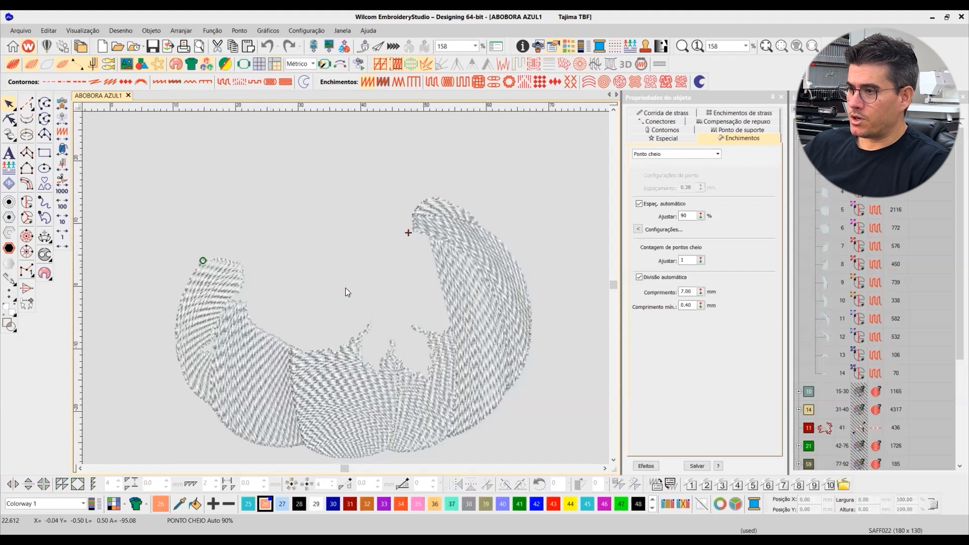
Step: Select the grouped tatami fill in the pumpkin's right-hand section and turn off the realistic thread display to inspect its stitch lines
{"action": "scroll", "coordinate": [349, 283], "scroll_direction": "up", "scroll_amount": 6}
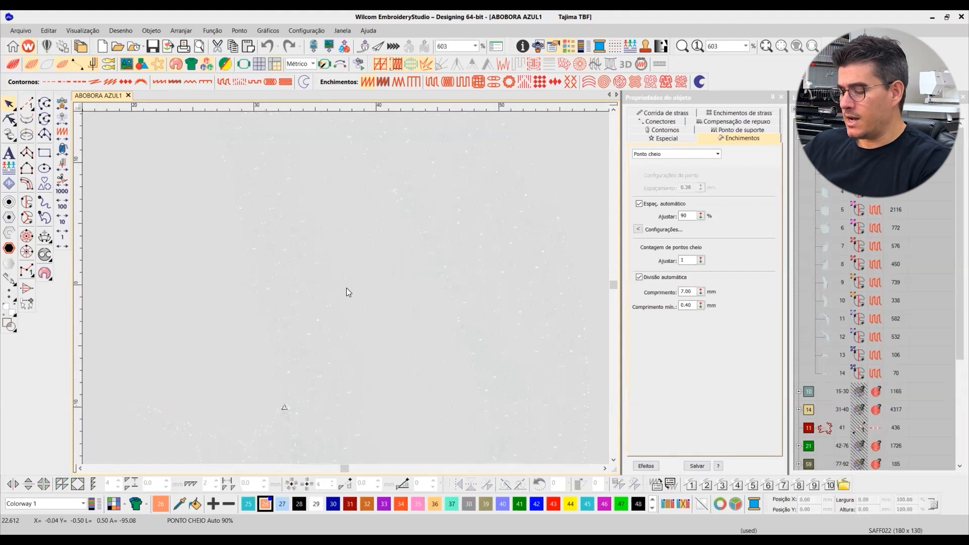
{"action": "scroll", "coordinate": [347, 288], "scroll_direction": "down", "scroll_amount": 3}
{"action": "scroll", "coordinate": [344, 285], "scroll_direction": "down", "scroll_amount": 1}
{"action": "scroll", "coordinate": [344, 278], "scroll_direction": "up", "scroll_amount": 2}
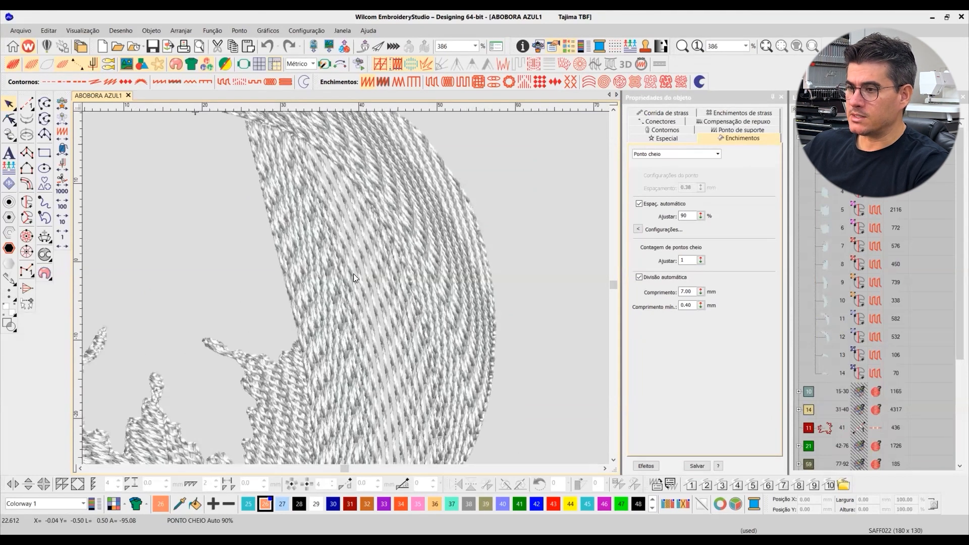
{"action": "left_click", "coordinate": [354, 241]}
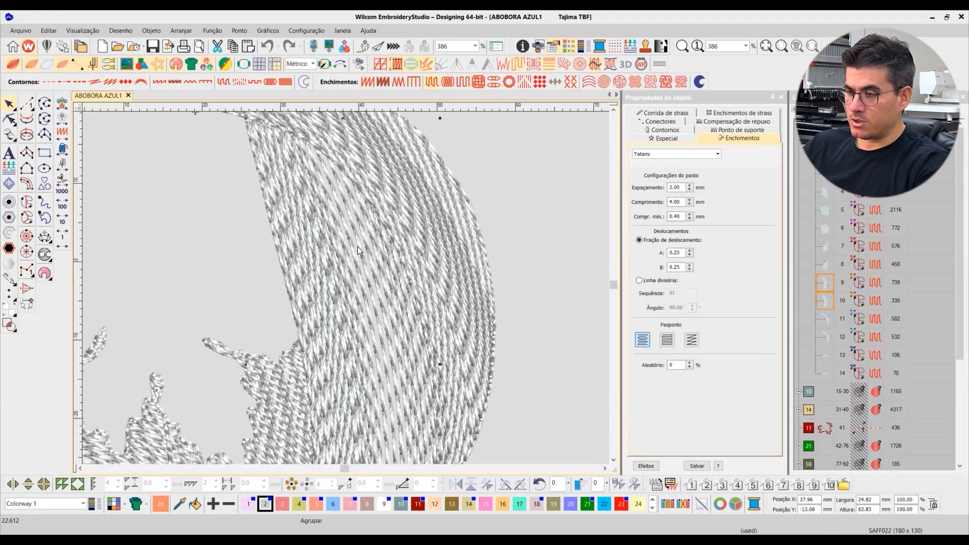
{"action": "key", "text": "t"}
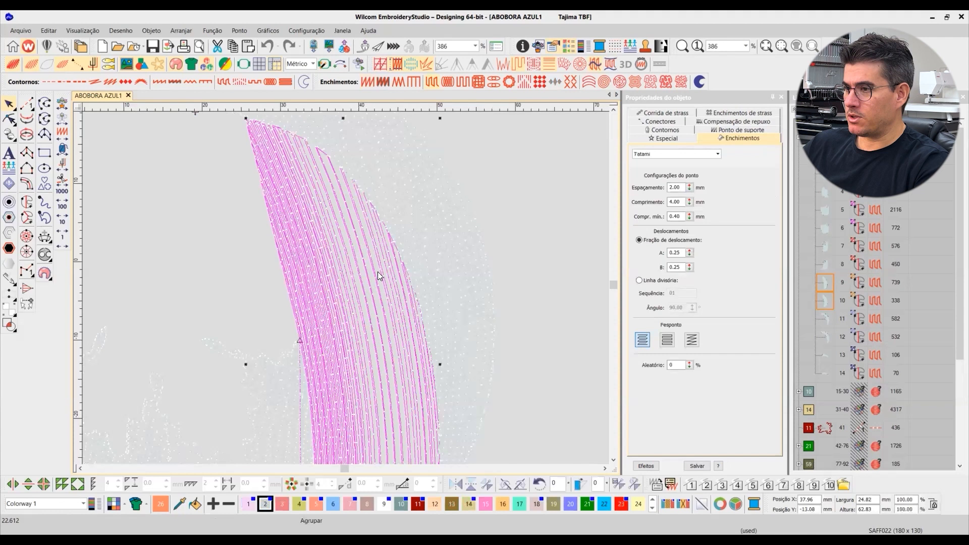
Step: Select the grouped tatami fill in the pumpkin's outermost right-hand section and inspect its stitch lines up close
{"action": "left_click", "coordinate": [416, 221]}
{"action": "scroll", "coordinate": [344, 288], "scroll_direction": "down", "scroll_amount": 5}
{"action": "scroll", "coordinate": [344, 288], "scroll_direction": "up", "scroll_amount": 4}
{"action": "scroll", "coordinate": [330, 267], "scroll_direction": "up", "scroll_amount": 6}
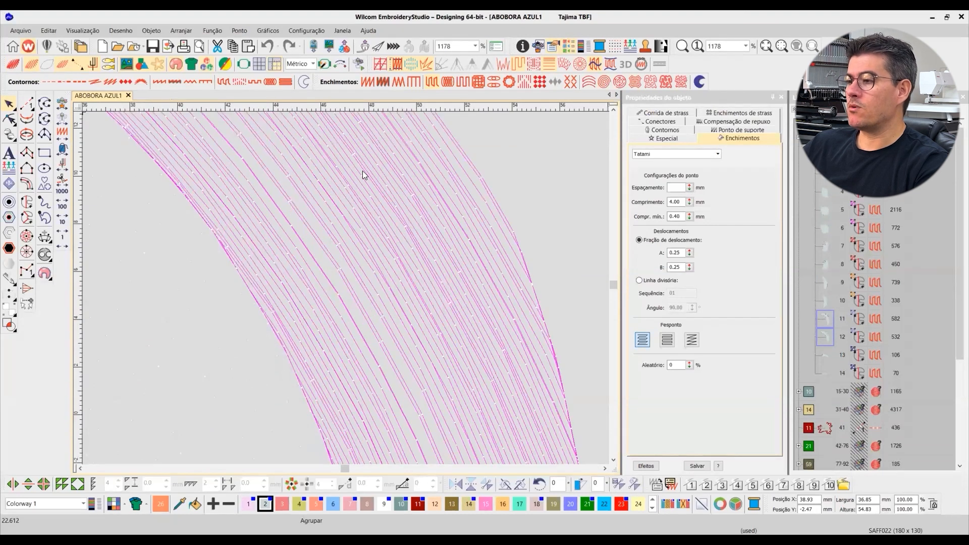
{"action": "scroll", "coordinate": [390, 246], "scroll_direction": "down", "scroll_amount": 2}
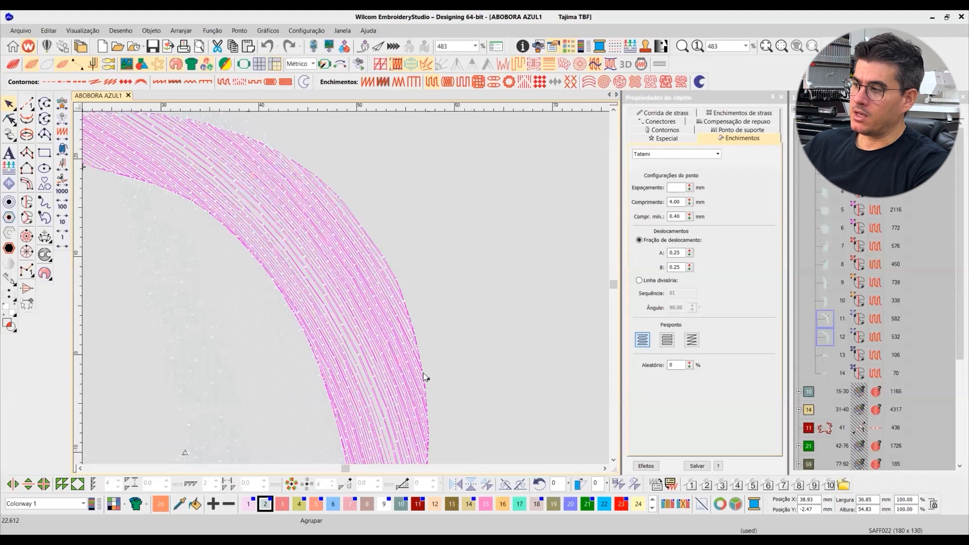
Step: Clear the selection and review the whole design's flowers and pumpkin in realistic thread display
{"action": "scroll", "coordinate": [423, 373], "scroll_direction": "down", "scroll_amount": 6}
{"action": "left_click", "coordinate": [521, 309]}
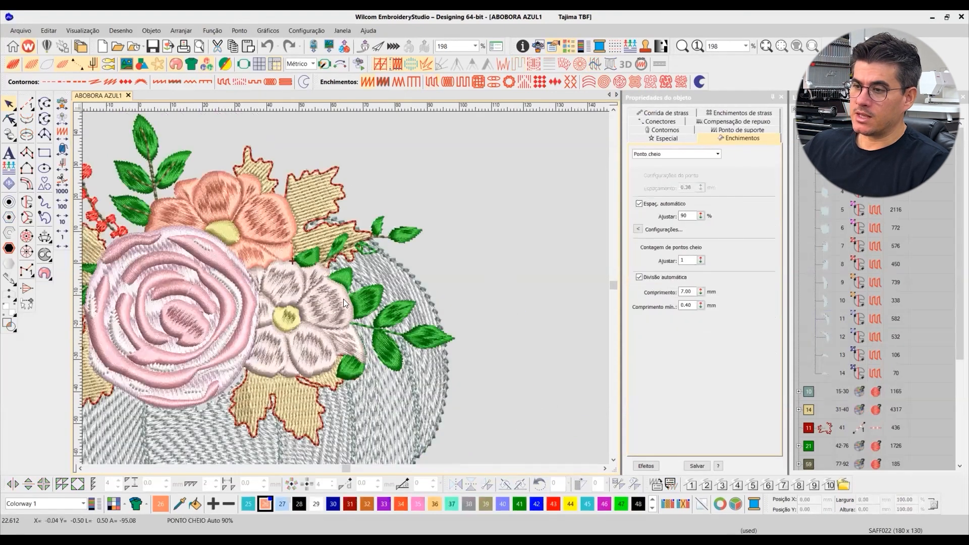
{"action": "scroll", "coordinate": [345, 290], "scroll_direction": "down", "scroll_amount": 3}
{"action": "scroll", "coordinate": [345, 283], "scroll_direction": "up", "scroll_amount": 1}
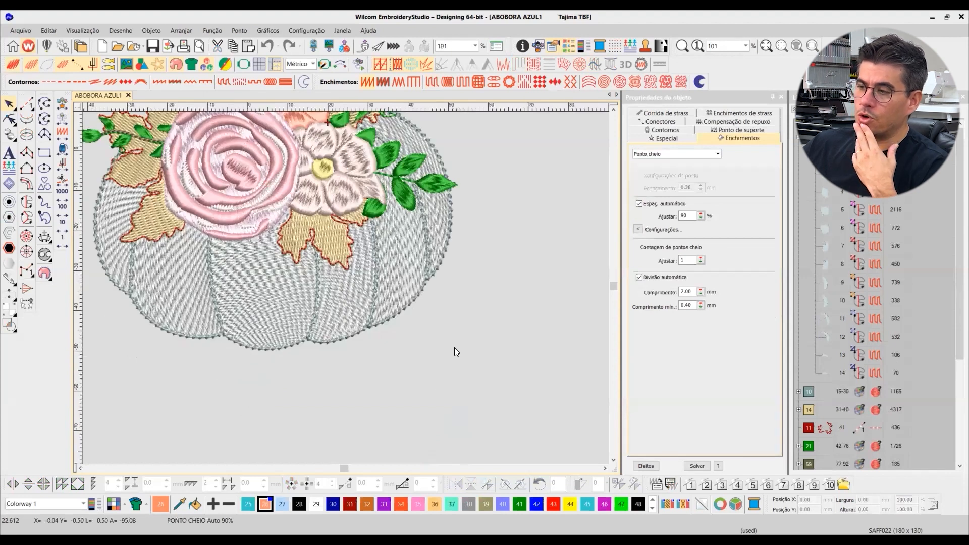
{"action": "scroll", "coordinate": [455, 347], "scroll_direction": "up", "scroll_amount": 2}
Step: Select the stem stitch outline along the pumpkin's lower edge and inspect it with the realistic thread display off
{"action": "left_click", "coordinate": [455, 344]}
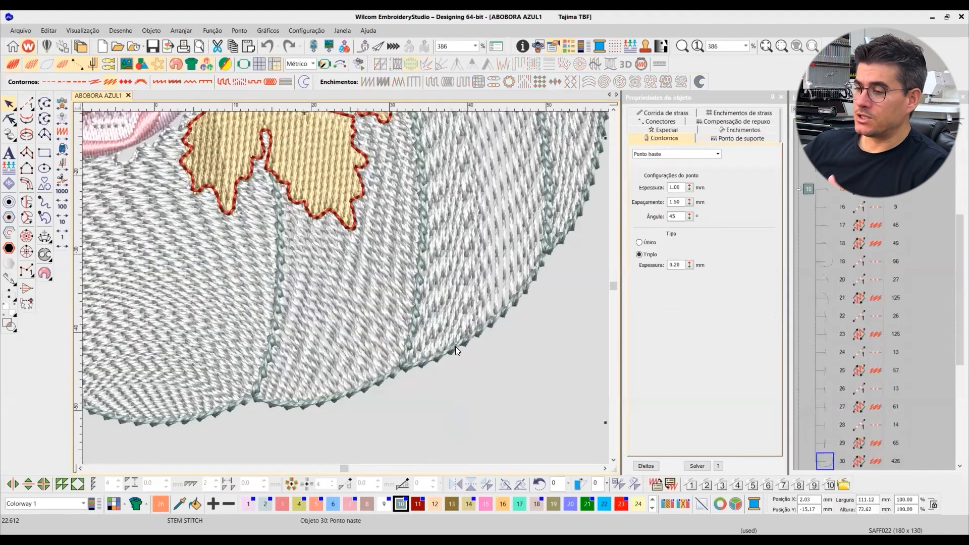
{"action": "scroll", "coordinate": [383, 278], "scroll_direction": "down", "scroll_amount": 1}
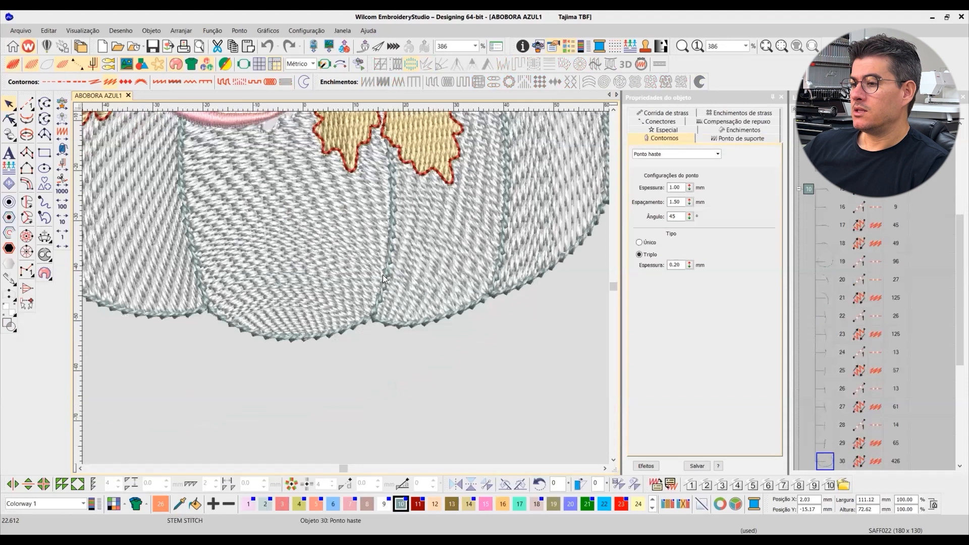
{"action": "scroll", "coordinate": [343, 292], "scroll_direction": "down", "scroll_amount": 1}
{"action": "key", "text": "t"}
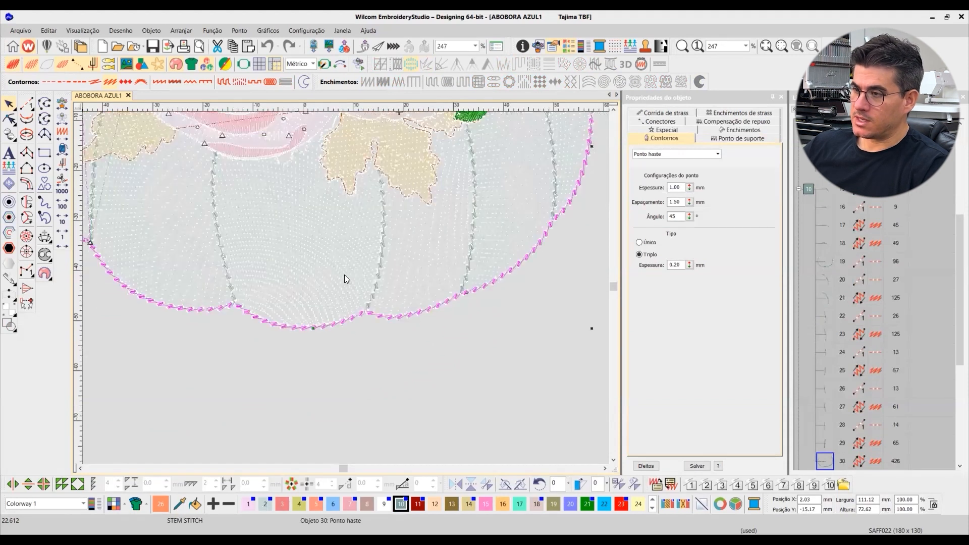
Step: Select the grouped tatami fill in the pumpkin's central section and check its stitch lines
{"action": "left_click", "coordinate": [332, 231]}
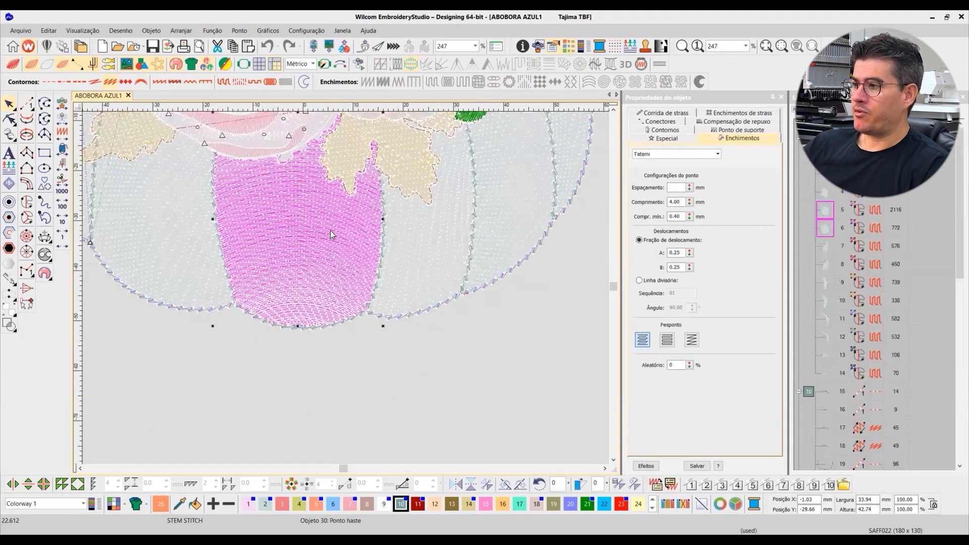
{"action": "key", "text": "t"}
{"action": "key", "text": "t"}
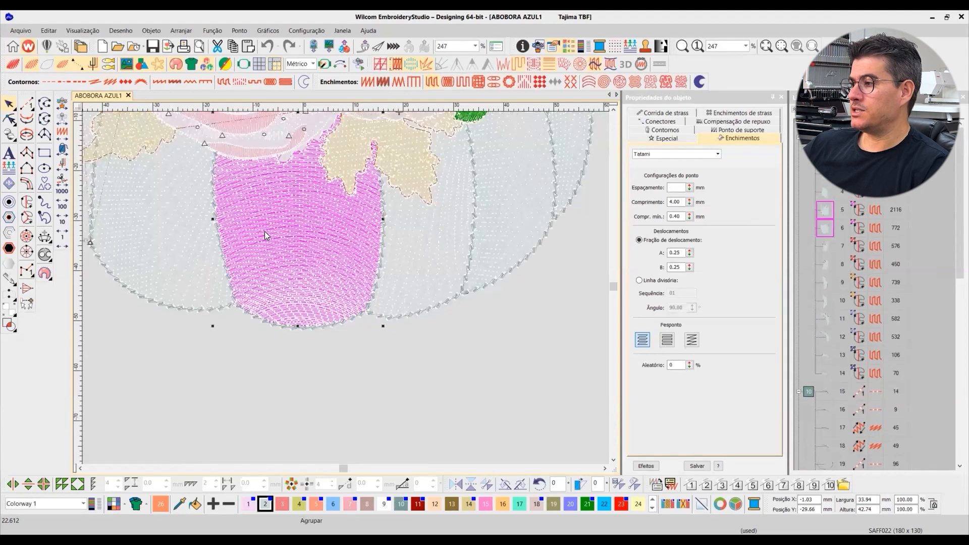
Step: Select the tatami fill just left of the pumpkin's central section and inspect how its stitch lines are distributed
{"action": "left_click", "coordinate": [174, 227]}
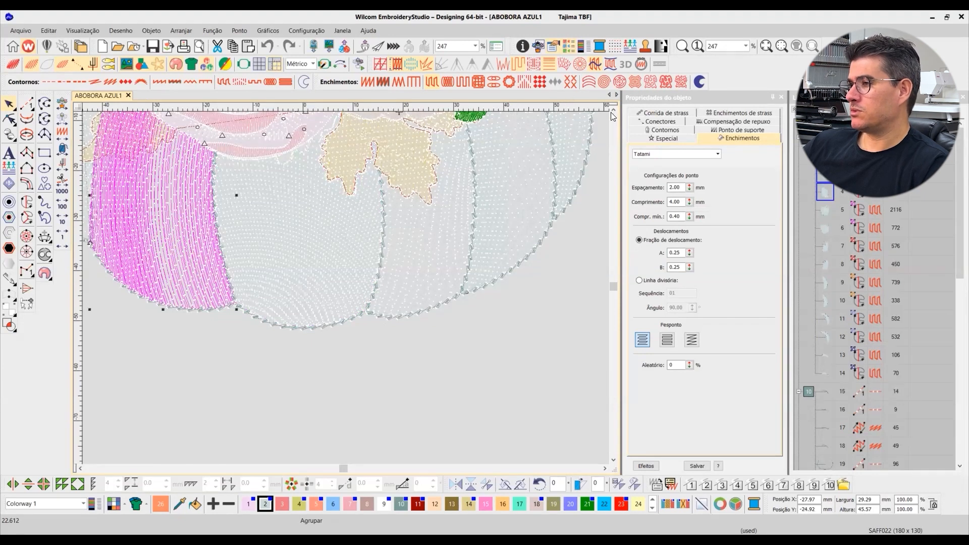
{"action": "scroll", "coordinate": [611, 108], "scroll_direction": "up", "scroll_amount": 5}
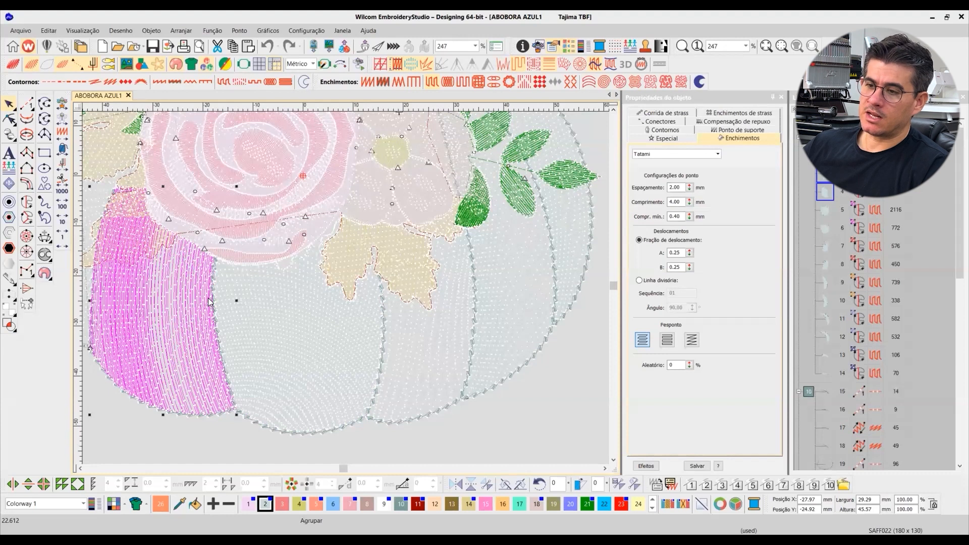
{"action": "scroll", "coordinate": [161, 315], "scroll_direction": "up", "scroll_amount": 1}
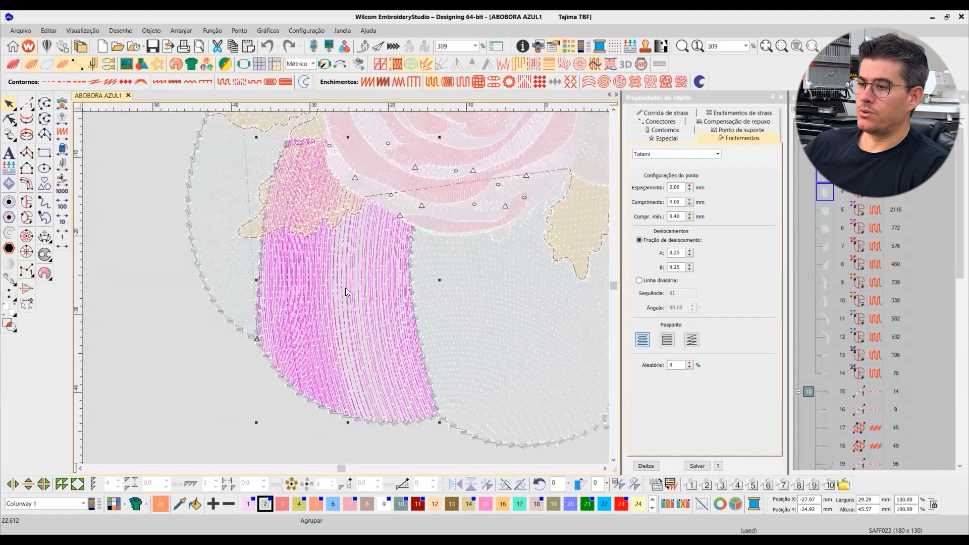
{"action": "scroll", "coordinate": [361, 283], "scroll_direction": "up", "scroll_amount": 2}
{"action": "scroll", "coordinate": [344, 285], "scroll_direction": "up", "scroll_amount": 2}
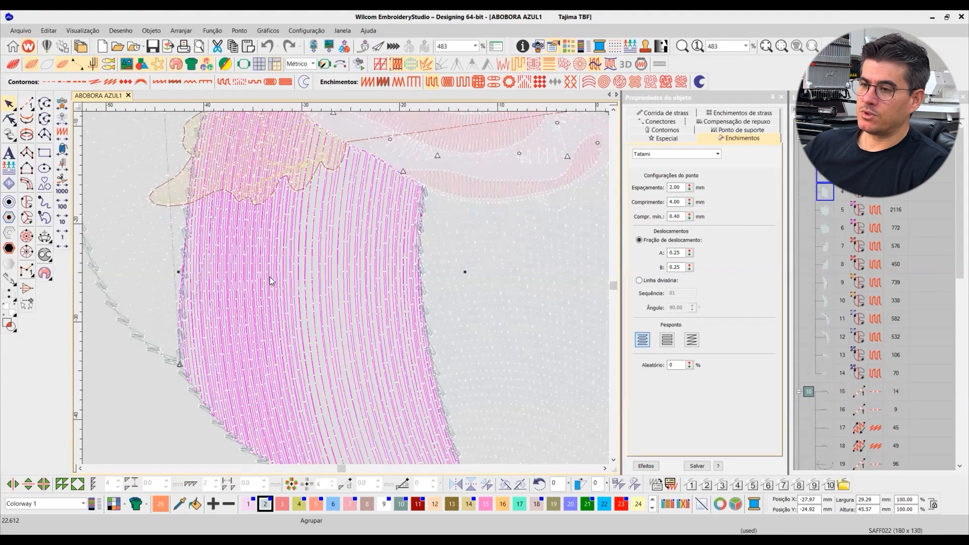
Step: Restore the realistic thread display, clear the selection, set the design's background colour to dark green and enlarge the pumpkin
{"action": "key", "text": "t"}
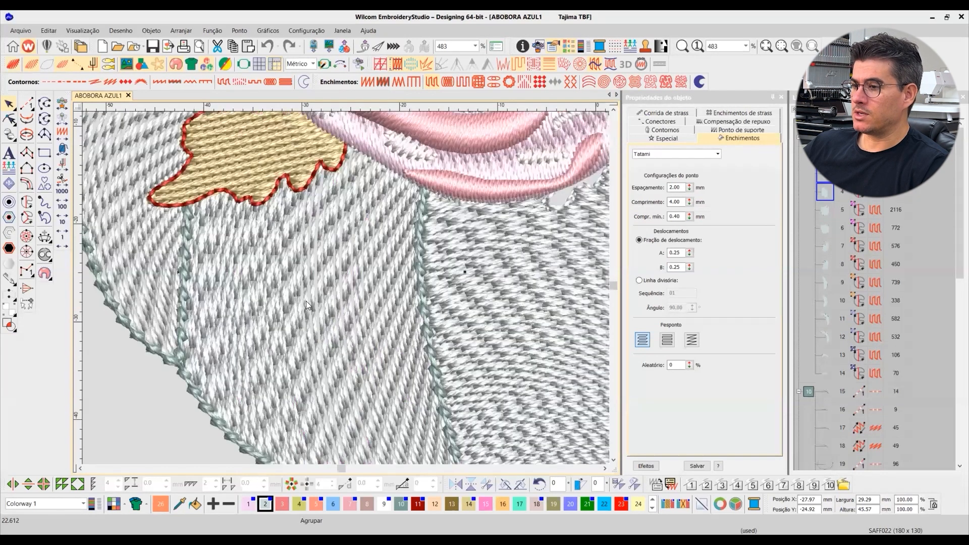
{"action": "left_click", "coordinate": [167, 378]}
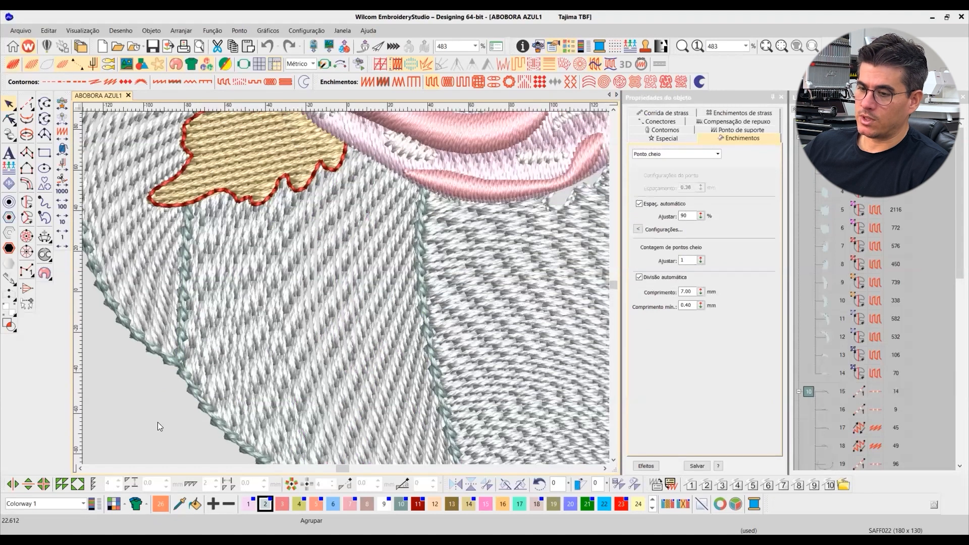
{"action": "key", "text": "1"}
{"action": "left_click", "coordinate": [124, 506]}
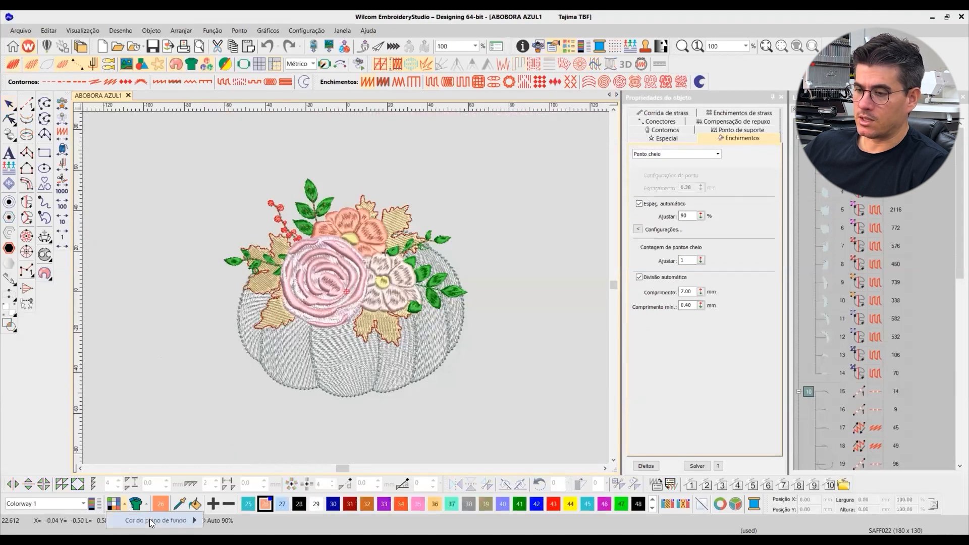
{"action": "mouse_move", "coordinate": [149, 519]}
{"action": "left_click", "coordinate": [237, 486]}
{"action": "key", "text": "b"}
{"action": "left_click_drag", "start_coordinate": [216, 255], "coordinate": [493, 399]}
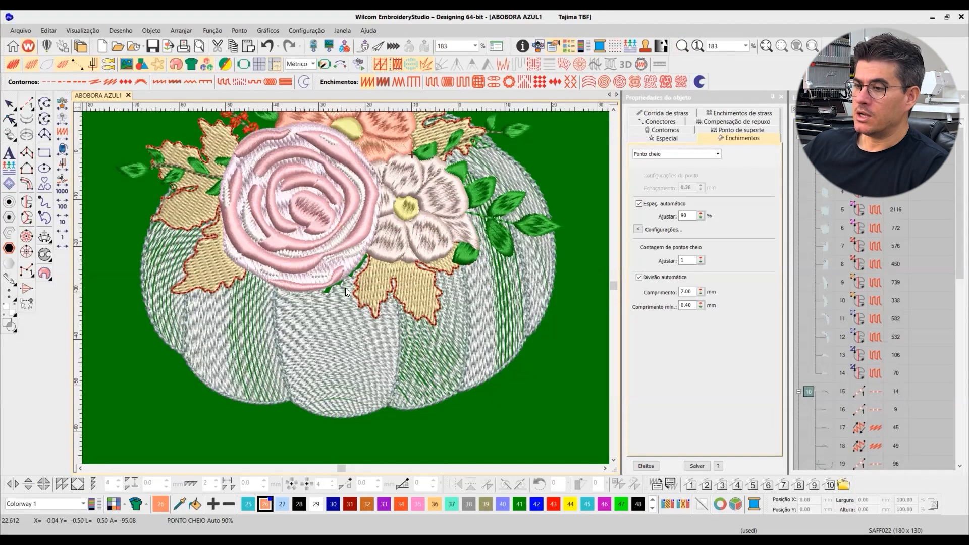
Step: Select the tatami fill left of the pumpkin's centre, try shifting it sideways, and undo the move
{"action": "scroll", "coordinate": [344, 298], "scroll_direction": "up", "scroll_amount": 2}
{"action": "scroll", "coordinate": [335, 281], "scroll_direction": "up", "scroll_amount": 1}
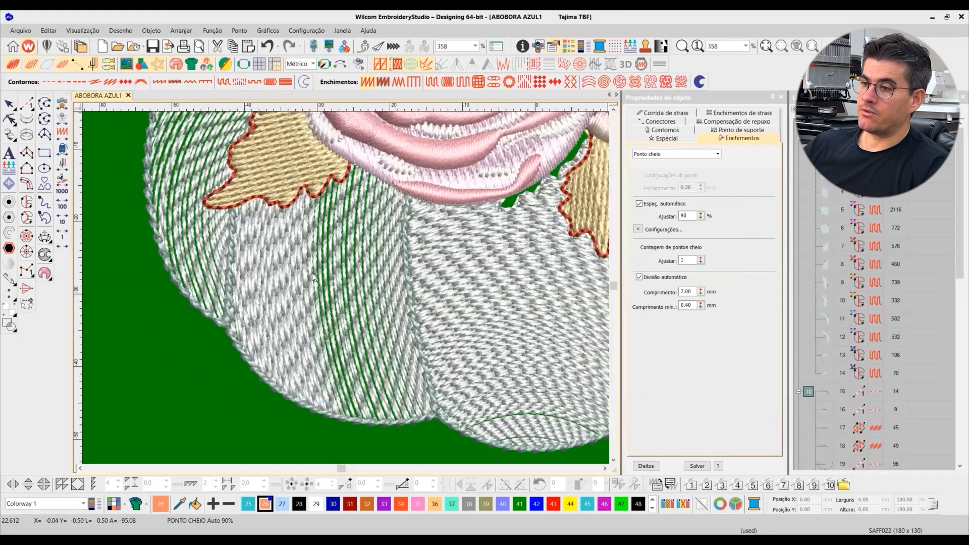
{"action": "left_click", "coordinate": [307, 268]}
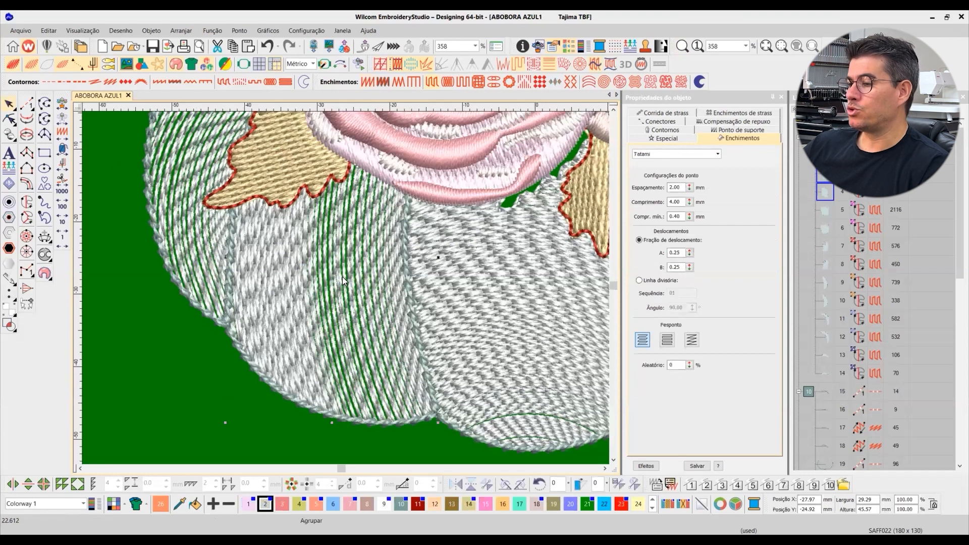
{"action": "left_click_drag", "start_coordinate": [342, 278], "coordinate": [386, 284]}
{"action": "key", "text": "ctrl+z"}
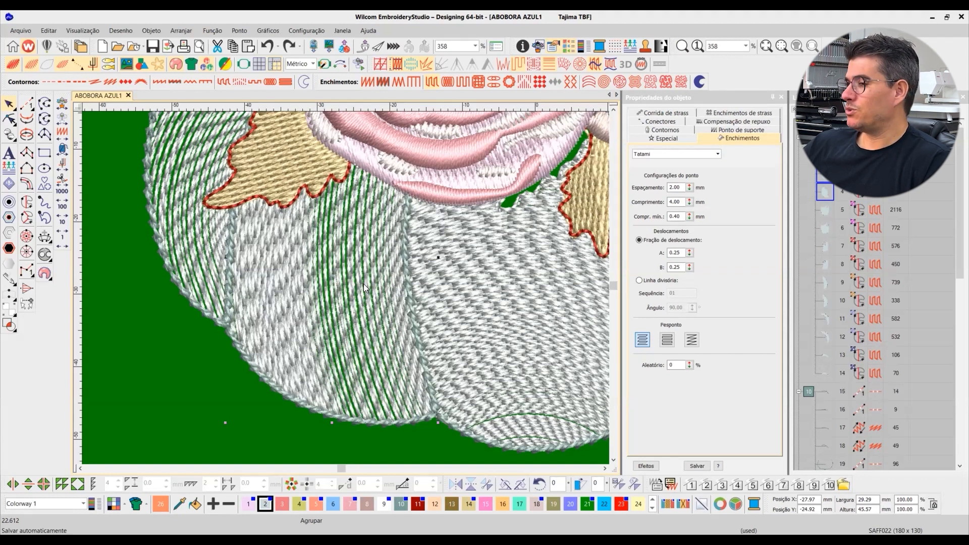
Step: Examine the uneven density of the pumpkin's left-hand fills against the green background, near and far
{"action": "scroll", "coordinate": [347, 289], "scroll_direction": "down", "scroll_amount": 2}
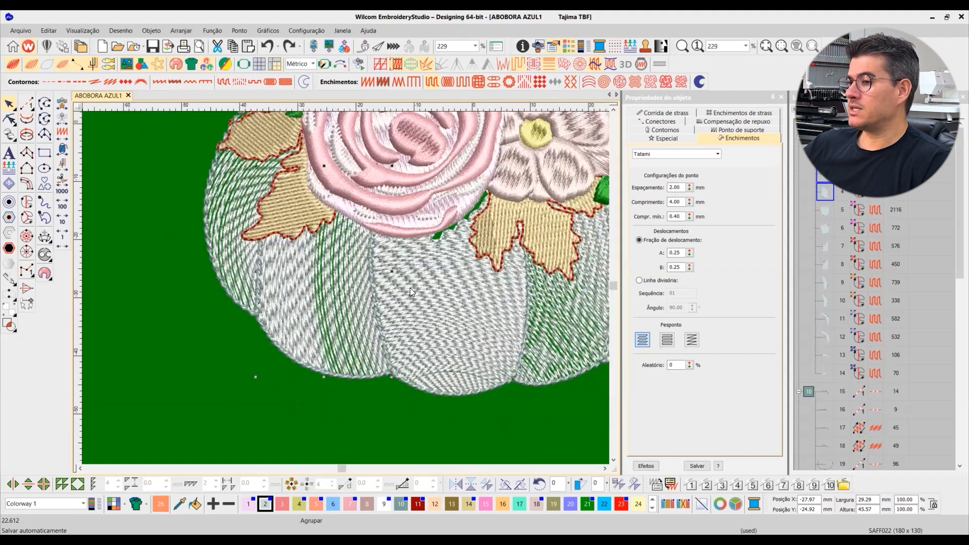
{"action": "scroll", "coordinate": [347, 289], "scroll_direction": "up", "scroll_amount": 1}
{"action": "scroll", "coordinate": [317, 290], "scroll_direction": "up", "scroll_amount": 1}
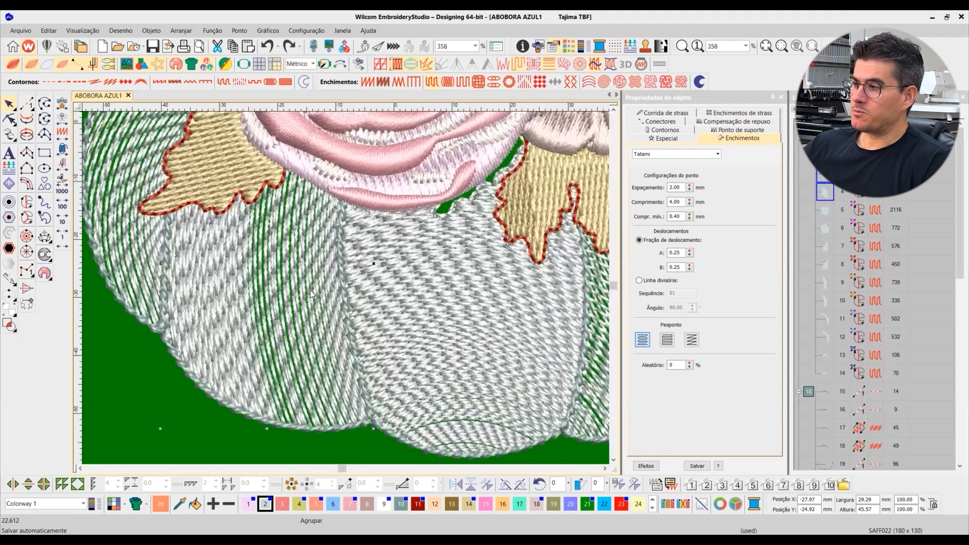
{"action": "scroll", "coordinate": [310, 290], "scroll_direction": "down", "scroll_amount": 1}
{"action": "scroll", "coordinate": [289, 287], "scroll_direction": "down", "scroll_amount": 1}
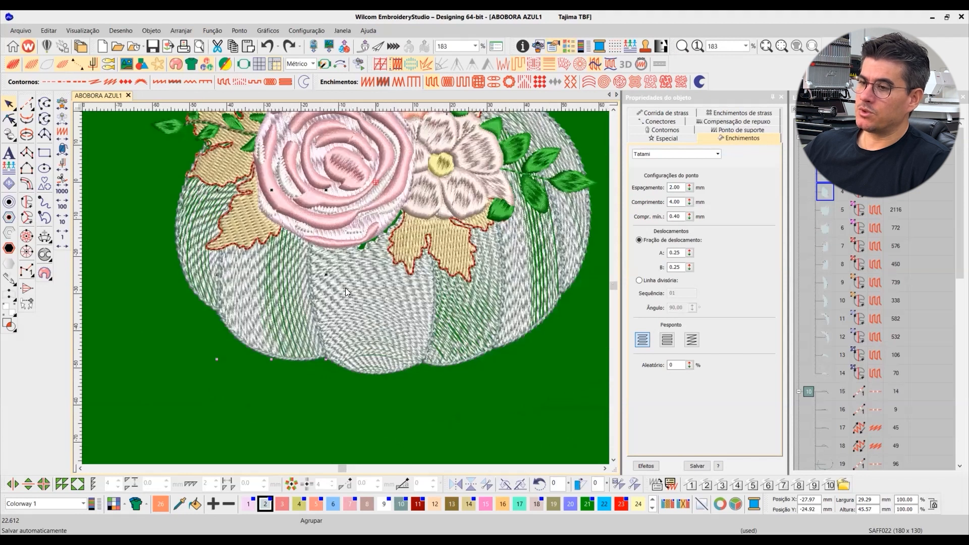
{"action": "scroll", "coordinate": [363, 283], "scroll_direction": "up", "scroll_amount": 1}
{"action": "scroll", "coordinate": [349, 280], "scroll_direction": "up", "scroll_amount": 1}
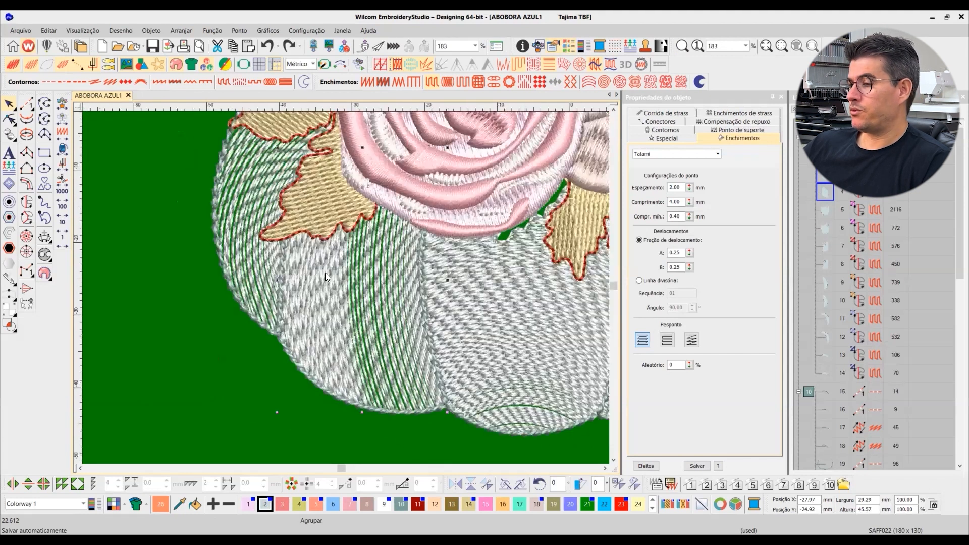
{"action": "scroll", "coordinate": [343, 278], "scroll_direction": "up", "scroll_amount": 1}
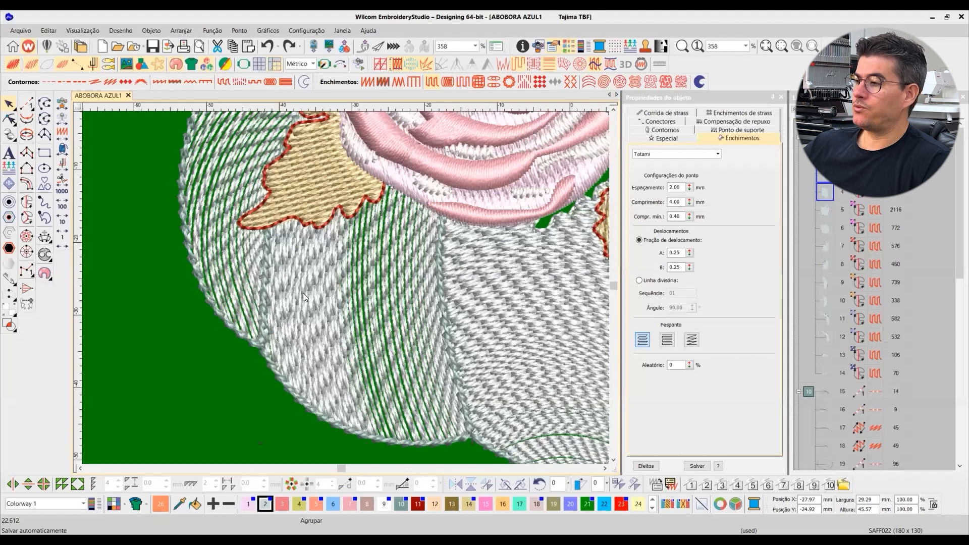
{"action": "scroll", "coordinate": [330, 290], "scroll_direction": "up", "scroll_amount": 1}
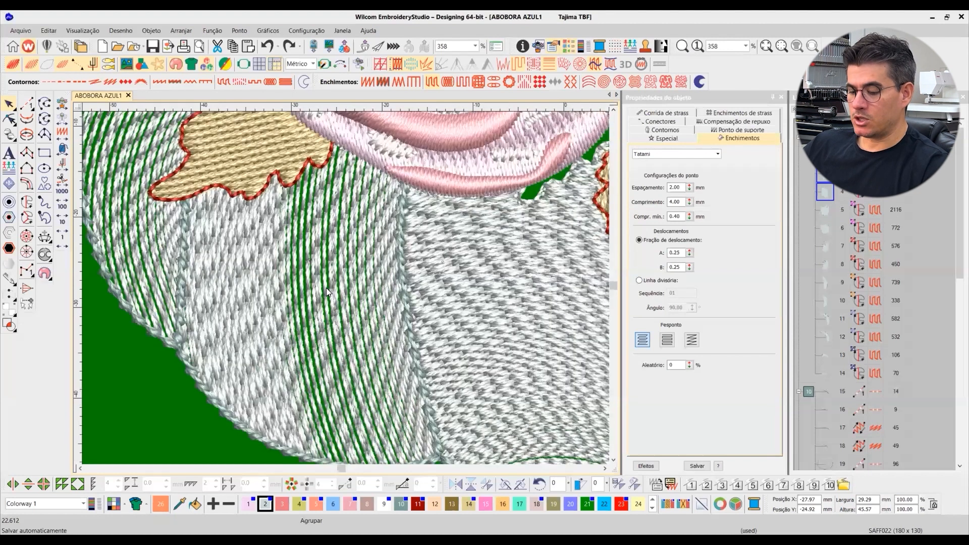
{"action": "scroll", "coordinate": [325, 288], "scroll_direction": "up", "scroll_amount": 1}
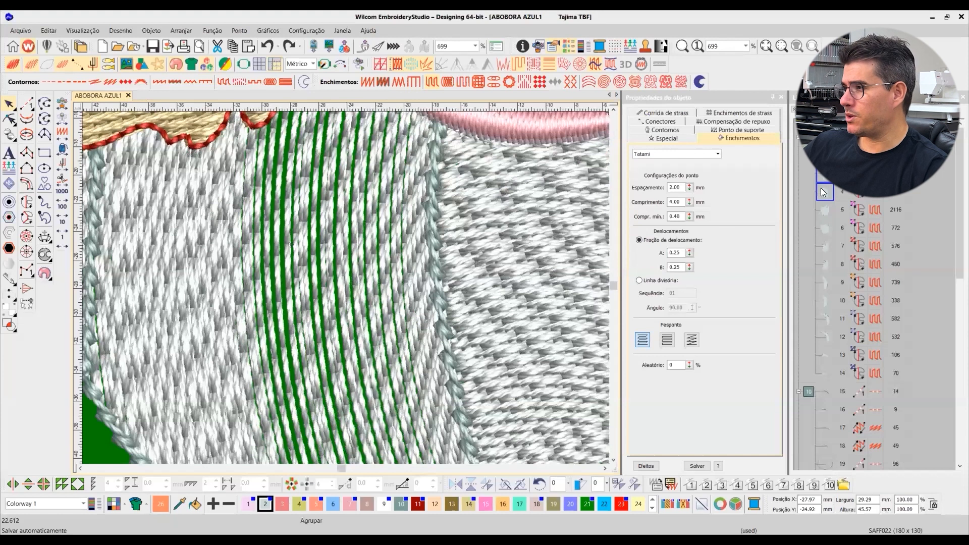
Step: Try moving the fill left of the pumpkin's centre to the right to compare its coverage, and undo the move
{"action": "left_click", "coordinate": [296, 255]}
{"action": "left_click", "coordinate": [296, 262]}
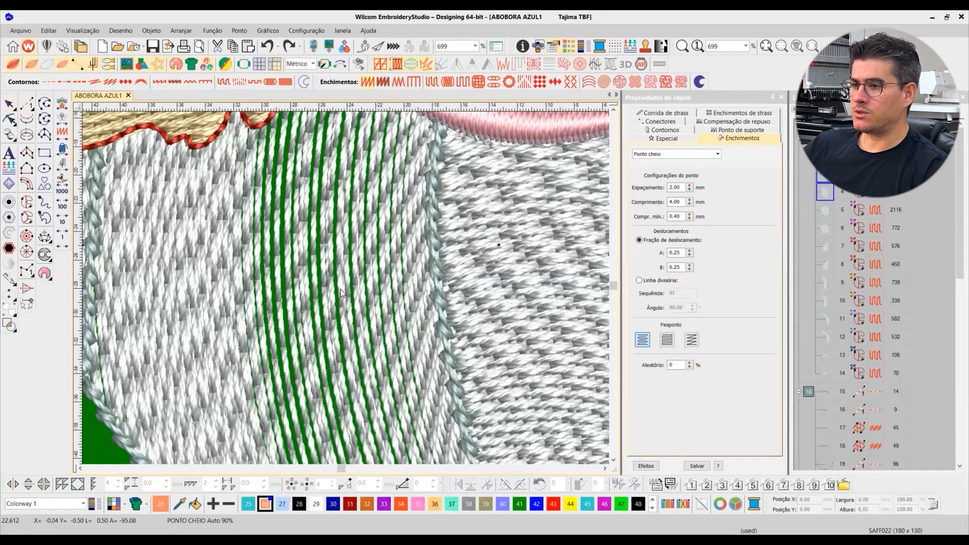
{"action": "key", "text": "Delete"}
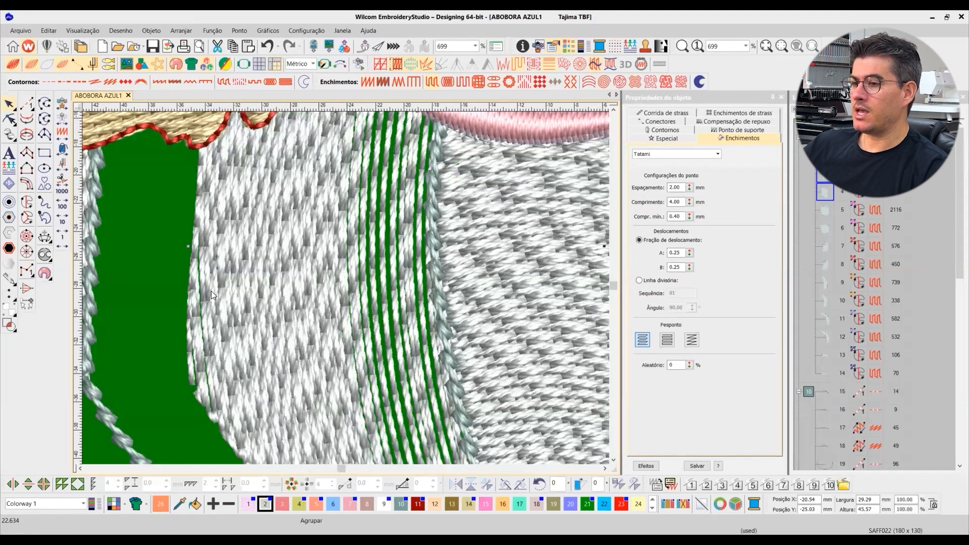
{"action": "key", "text": "ctrl+z"}
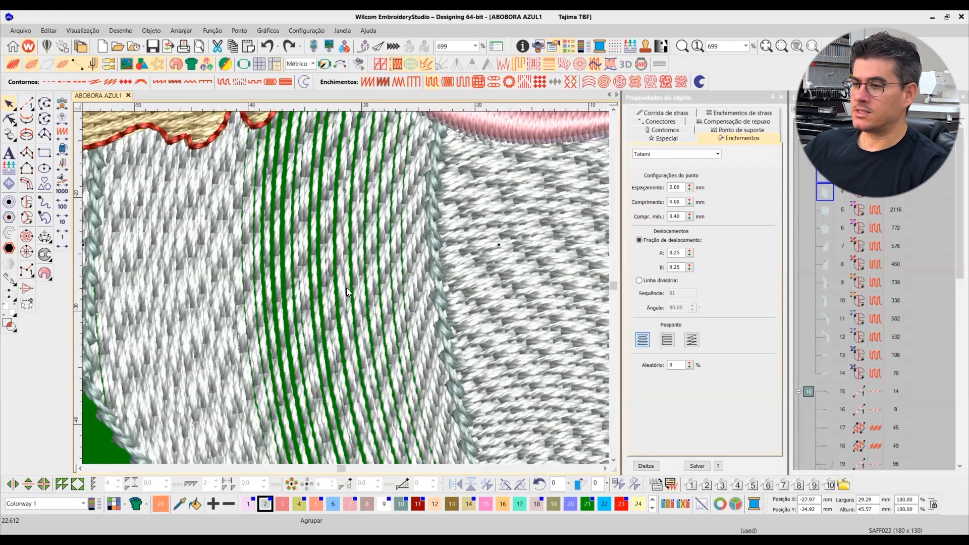
Step: Compare the dense and open parts of the selected left-hand fill up close
{"action": "scroll", "coordinate": [345, 288], "scroll_direction": "down", "scroll_amount": 2}
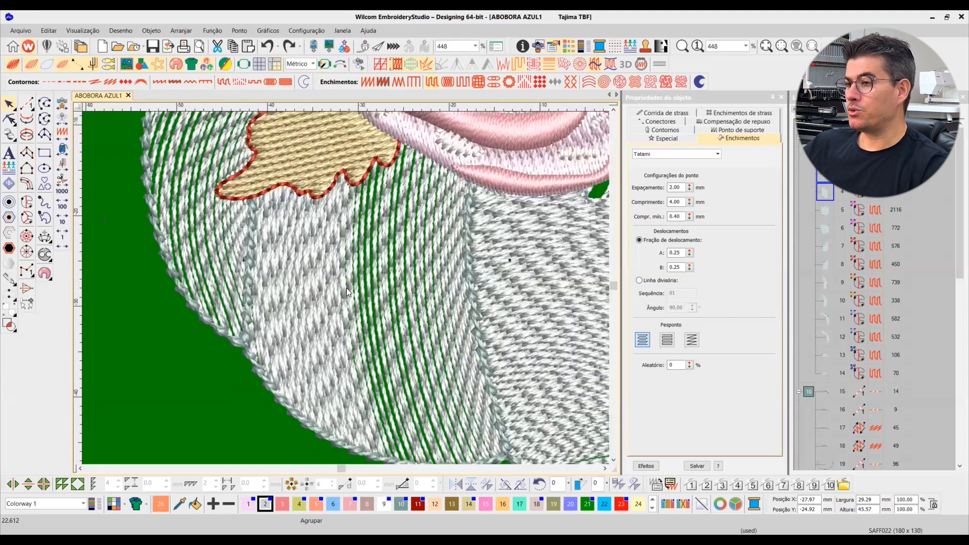
{"action": "scroll", "coordinate": [348, 289], "scroll_direction": "down", "scroll_amount": 1}
{"action": "scroll", "coordinate": [352, 289], "scroll_direction": "up", "scroll_amount": 1}
{"action": "scroll", "coordinate": [352, 289], "scroll_direction": "up", "scroll_amount": 2}
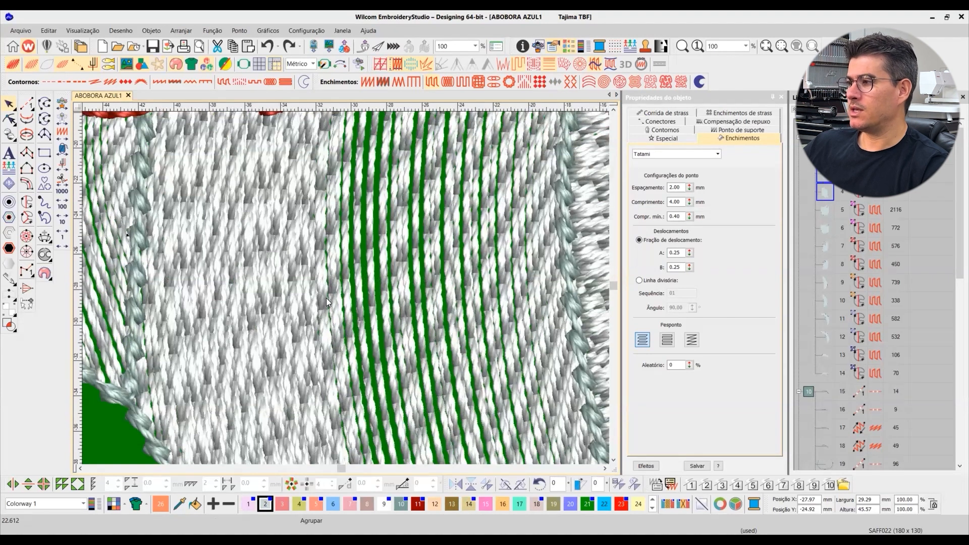
{"action": "scroll", "coordinate": [349, 289], "scroll_direction": "down", "scroll_amount": 2}
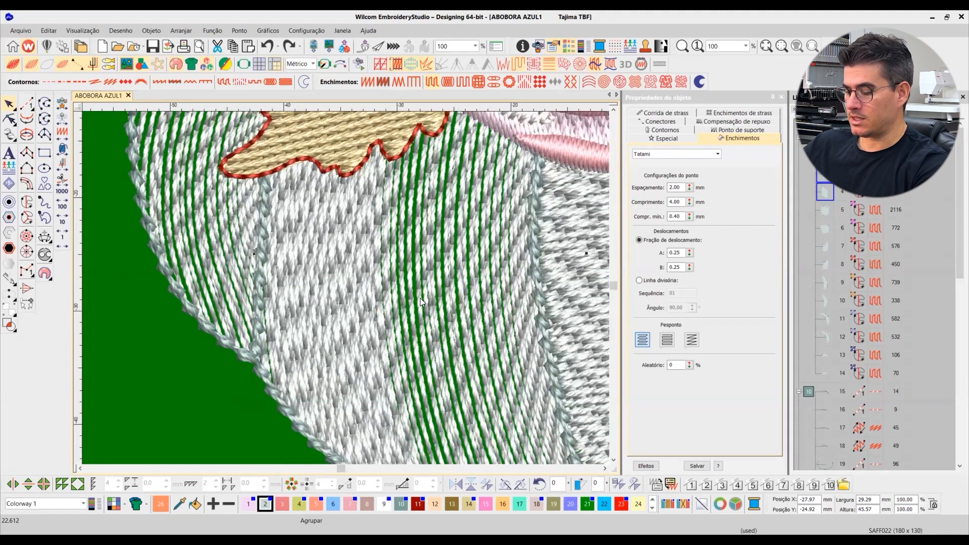
Step: Isolate the selected group of left-hand pumpkin fills and ungroup it into separate objects
{"action": "key", "text": "shift+s"}
{"action": "left_click", "coordinate": [374, 309]}
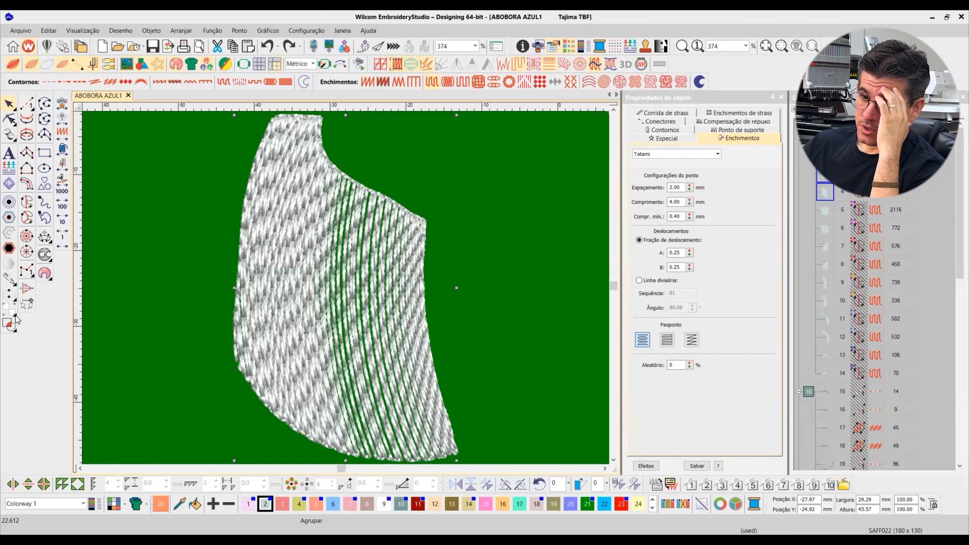
{"action": "left_click", "coordinate": [45, 318]}
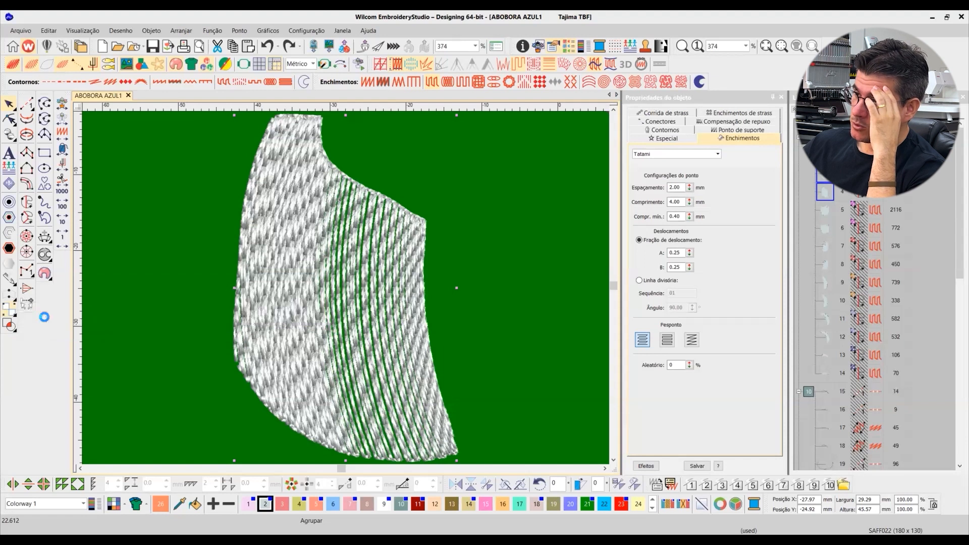
Step: Try moving one of the isolated fills sideways away from the other, and undo the move
{"action": "left_click", "coordinate": [306, 290]}
{"action": "left_click_drag", "start_coordinate": [287, 264], "coordinate": [469, 275]}
{"action": "key", "text": "Escape"}
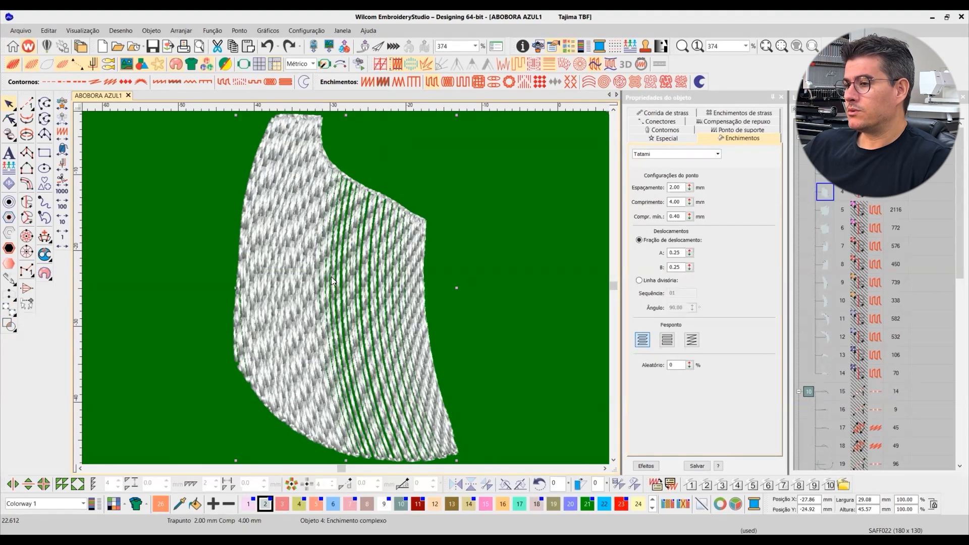
{"action": "key", "text": "ctrl+z"}
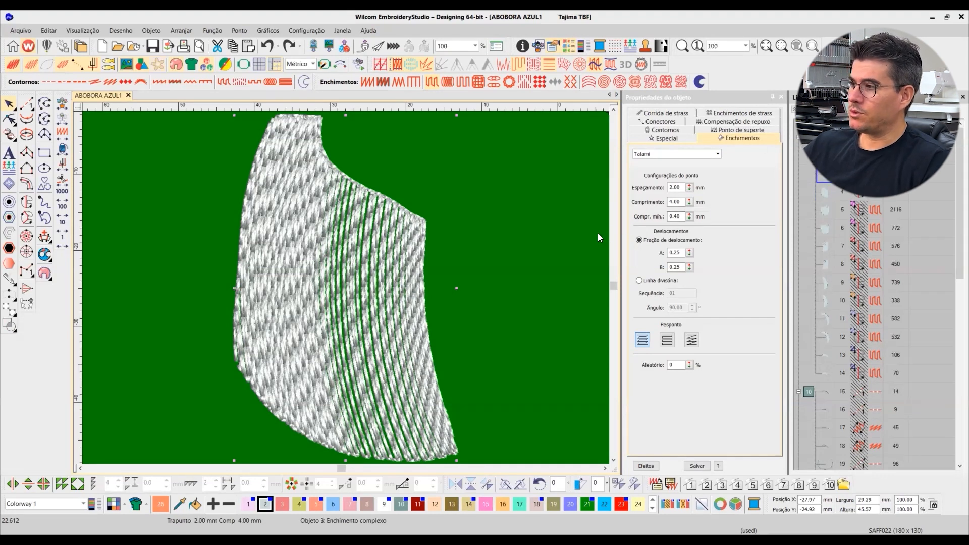
Step: Turn off accordion spacing and trapunto on the base fill (object 3) and set its tatami spacing to 0.80 mm
{"action": "left_click", "coordinate": [549, 64]}
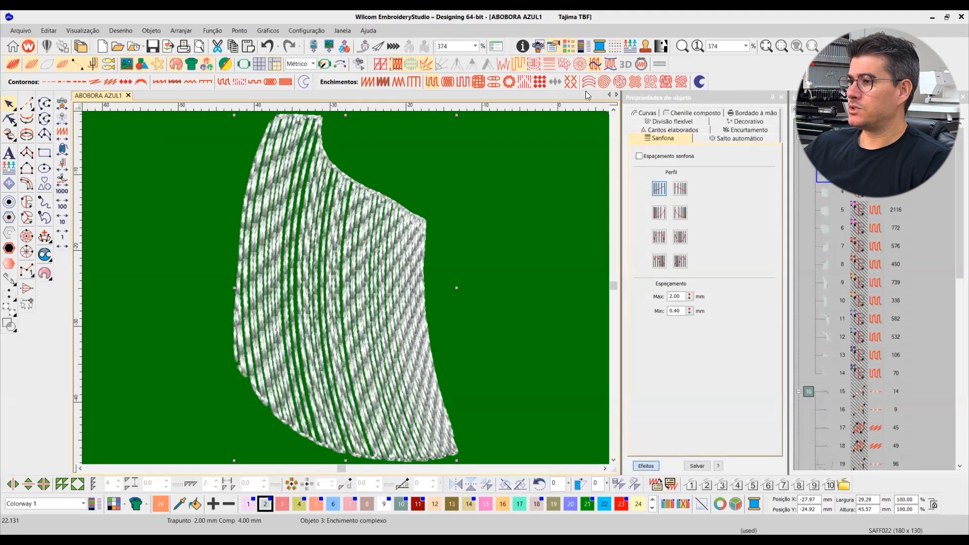
{"action": "left_click", "coordinate": [517, 64]}
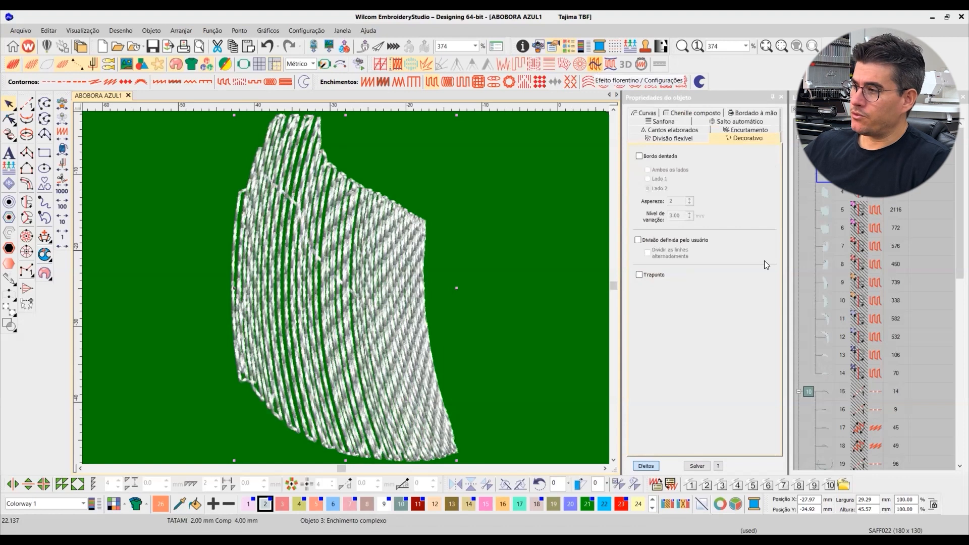
{"action": "key", "text": "1"}
{"action": "left_click", "coordinate": [646, 465]}
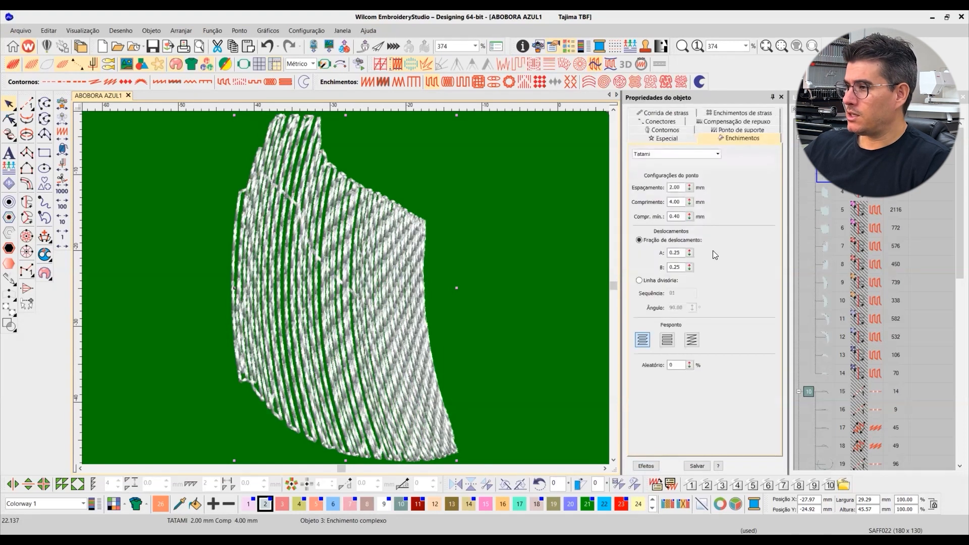
{"action": "double_click", "coordinate": [679, 188]}
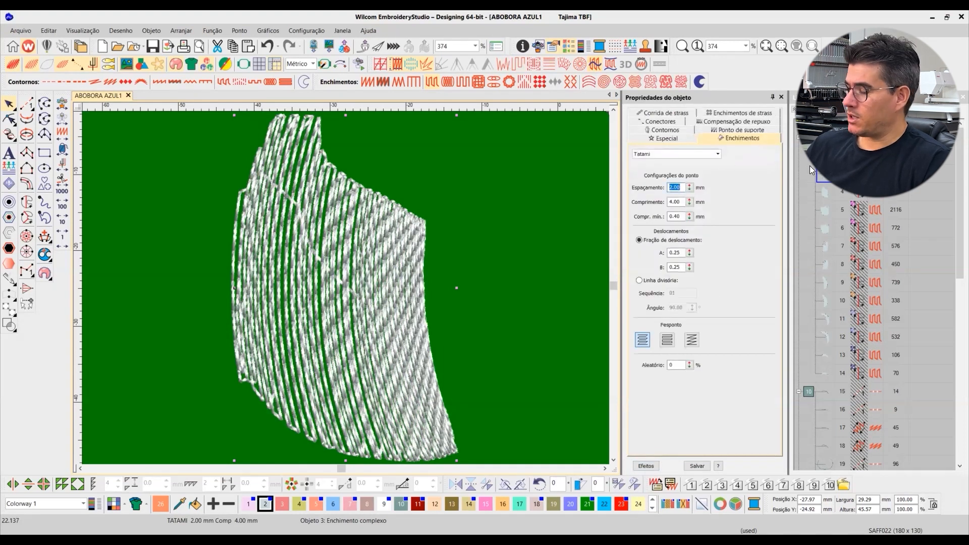
{"action": "type", "text": "0.8"}
{"action": "key", "text": "Return"}
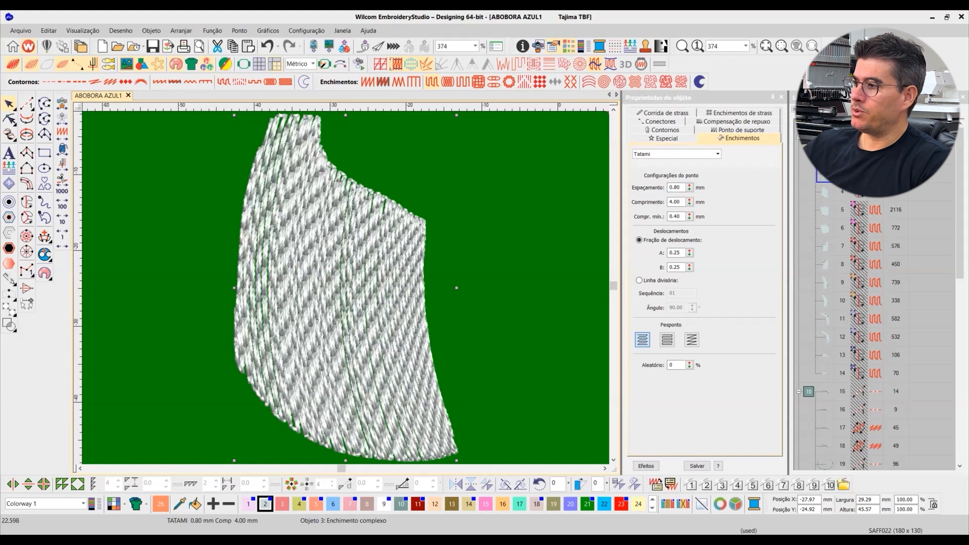
Step: Recolour the overlapping trapunto fill (object 4) with colour 10 and inspect how the two layers blend, near and far
{"action": "left_click", "coordinate": [823, 189]}
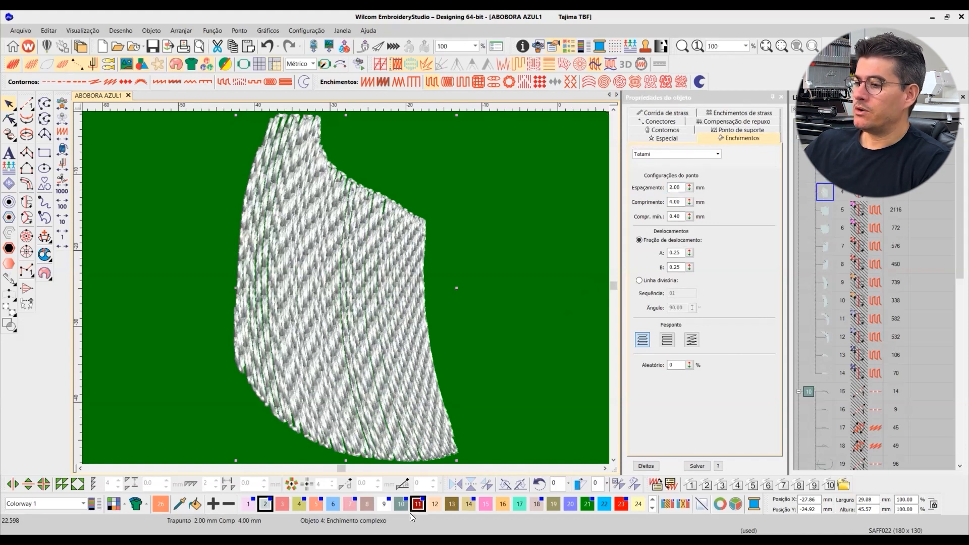
{"action": "left_click", "coordinate": [401, 504]}
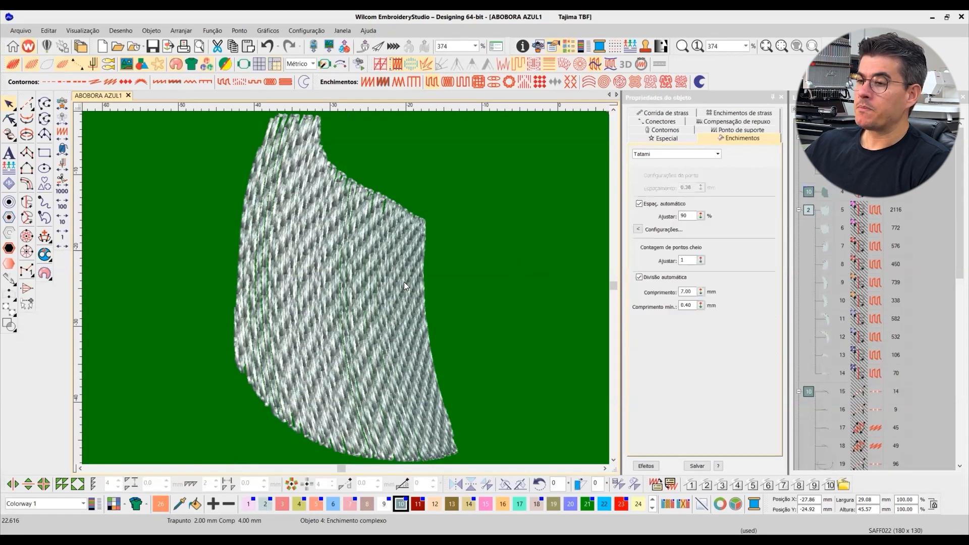
{"action": "key", "text": "Escape"}
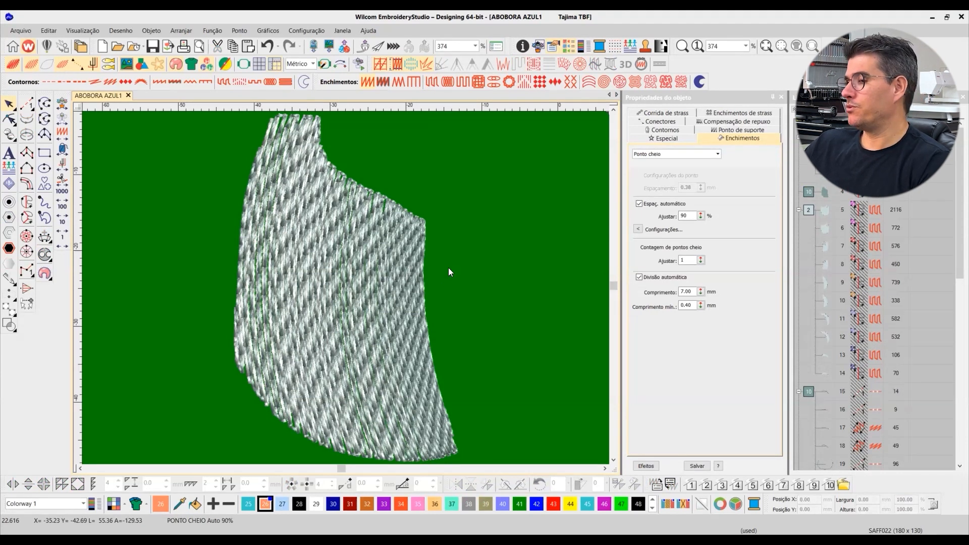
{"action": "scroll", "coordinate": [361, 295], "scroll_direction": "up", "scroll_amount": 2}
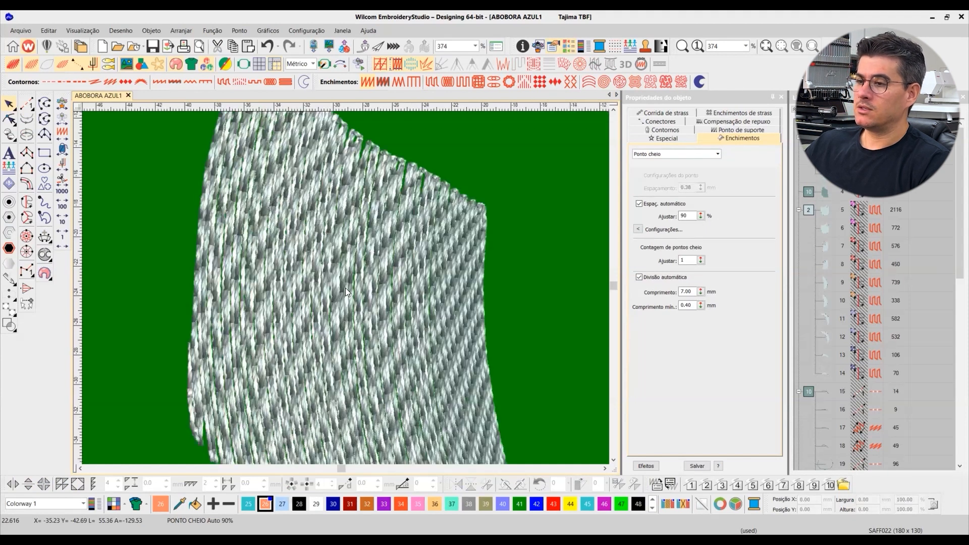
{"action": "scroll", "coordinate": [336, 289], "scroll_direction": "up", "scroll_amount": 2}
{"action": "scroll", "coordinate": [354, 288], "scroll_direction": "down", "scroll_amount": 3}
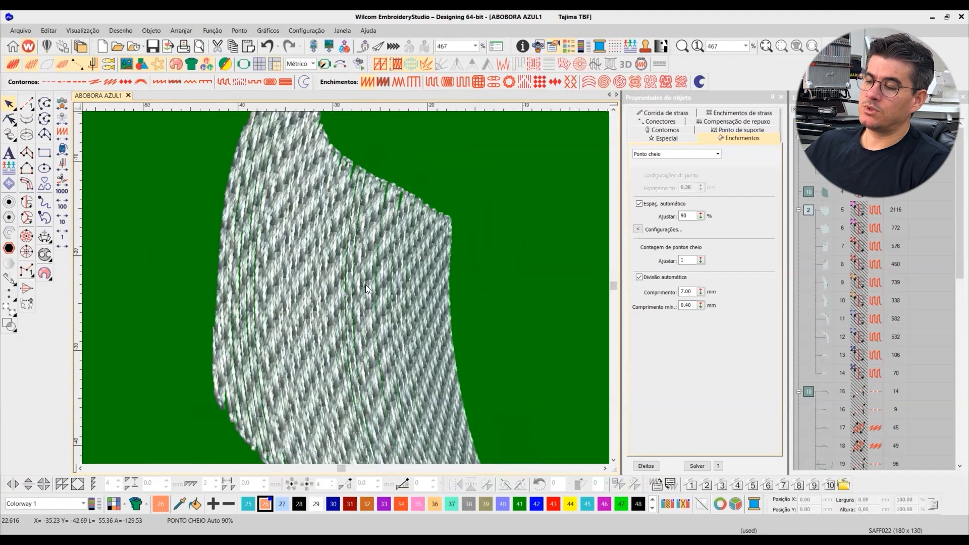
{"action": "scroll", "coordinate": [320, 321], "scroll_direction": "down", "scroll_amount": 2}
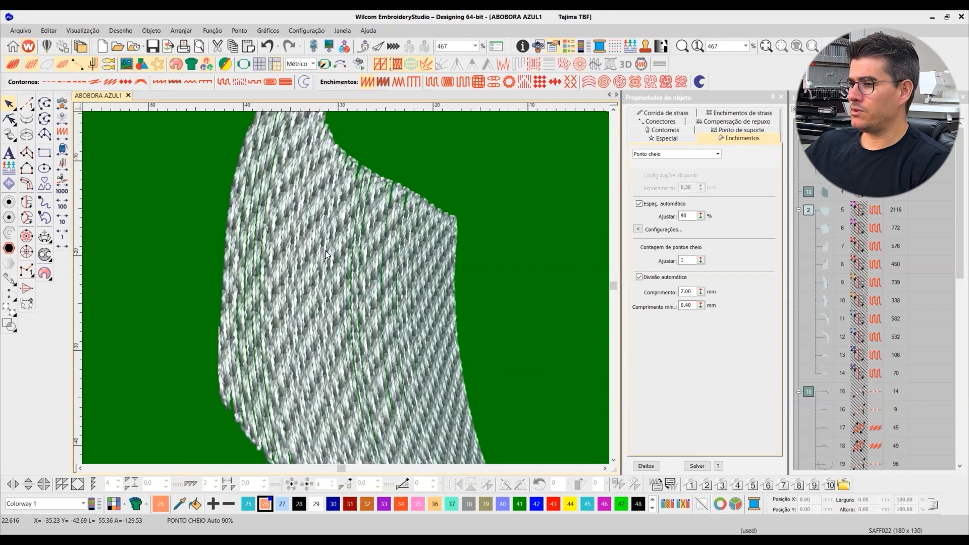
Step: Collapse the object list by colour and show the whole design again to compare the corrected segment with its neighbours
{"action": "left_click", "coordinate": [794, 111]}
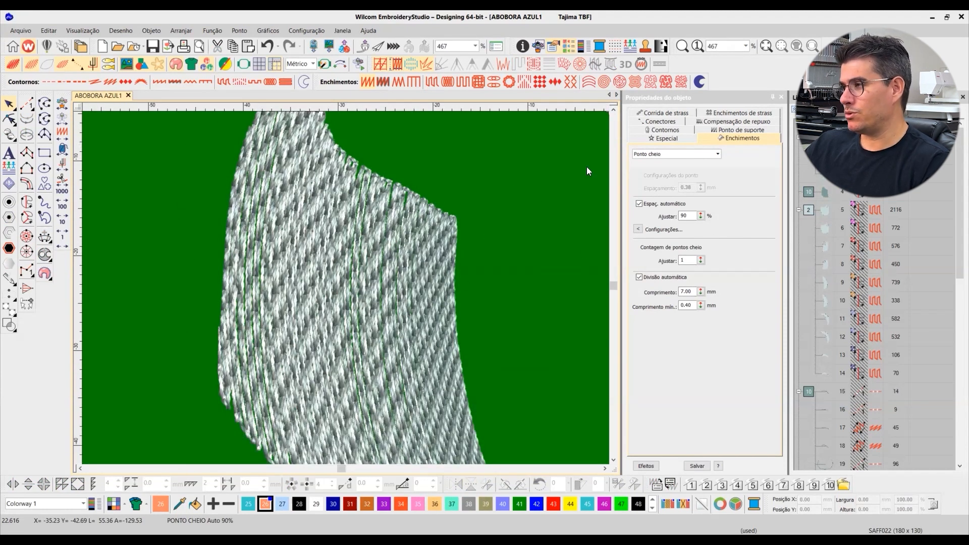
{"action": "scroll", "coordinate": [390, 262], "scroll_direction": "down", "scroll_amount": 3}
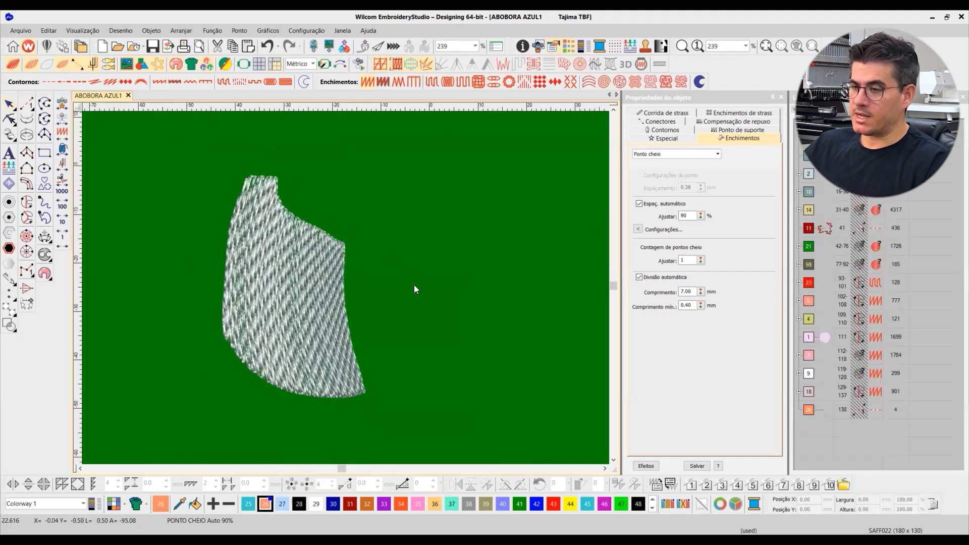
{"action": "key", "text": "ctrl+shift+h"}
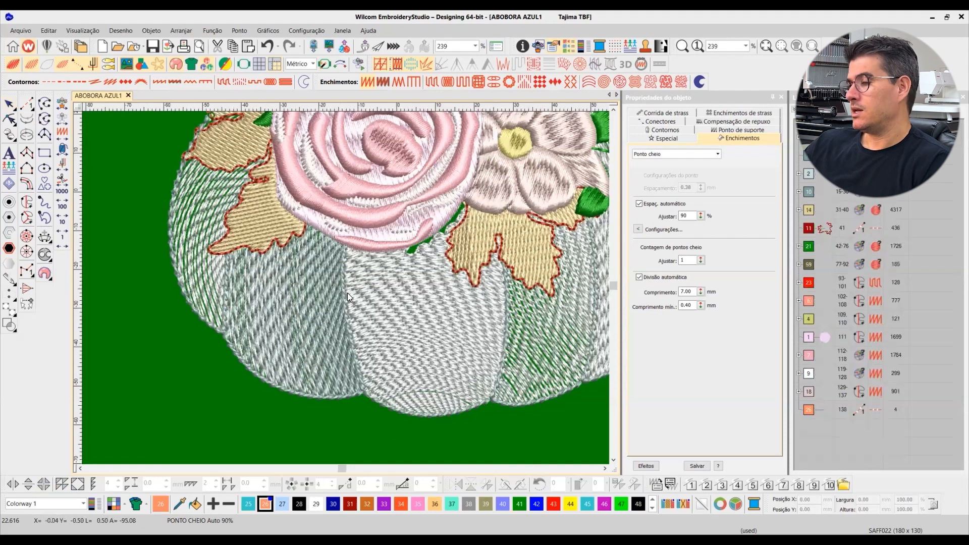
{"action": "scroll", "coordinate": [348, 294], "scroll_direction": "down", "scroll_amount": 1}
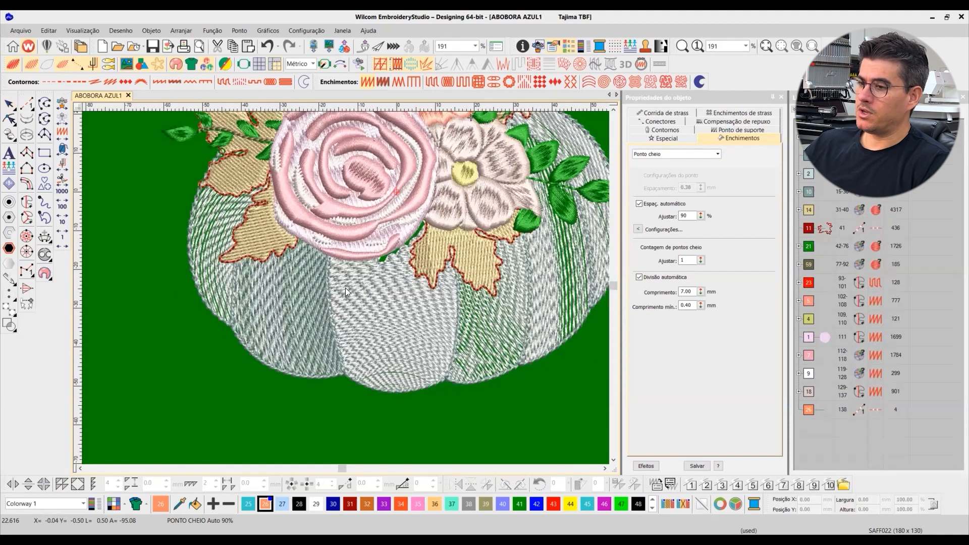
{"action": "scroll", "coordinate": [344, 292], "scroll_direction": "up", "scroll_amount": 2}
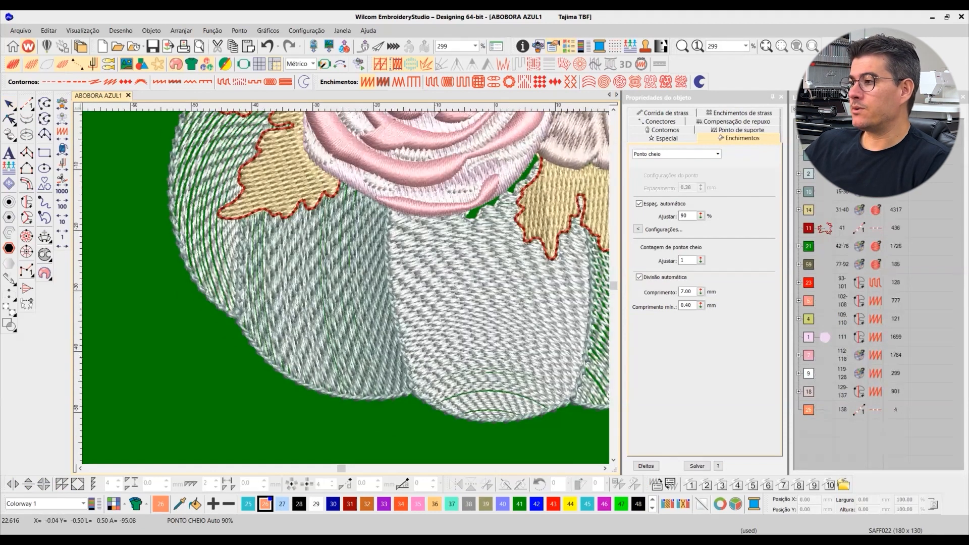
Step: Isolate the 0.80 mm base fill and set its first underlay to type Tatami
{"action": "left_click", "coordinate": [827, 180]}
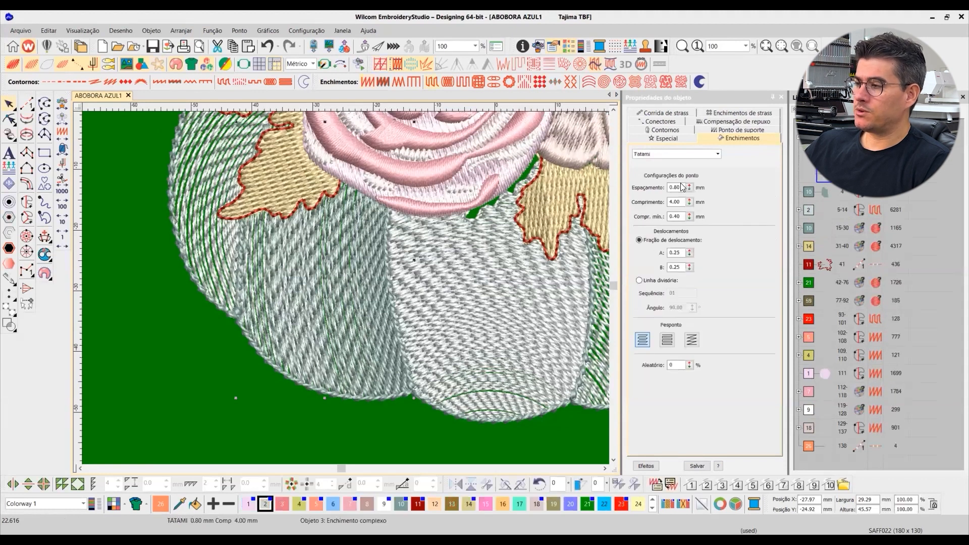
{"action": "key", "text": "shift+s"}
{"action": "left_click", "coordinate": [725, 129]}
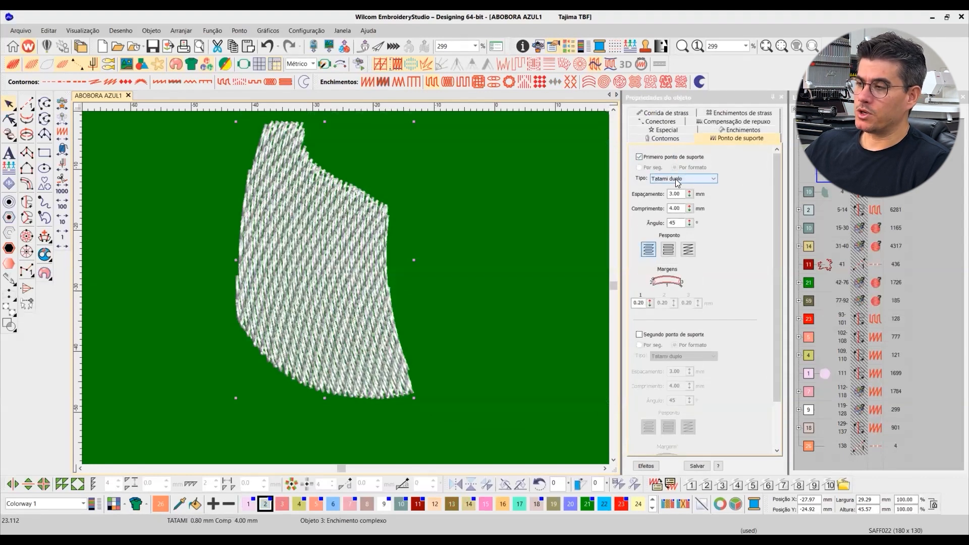
{"action": "left_click", "coordinate": [676, 179]}
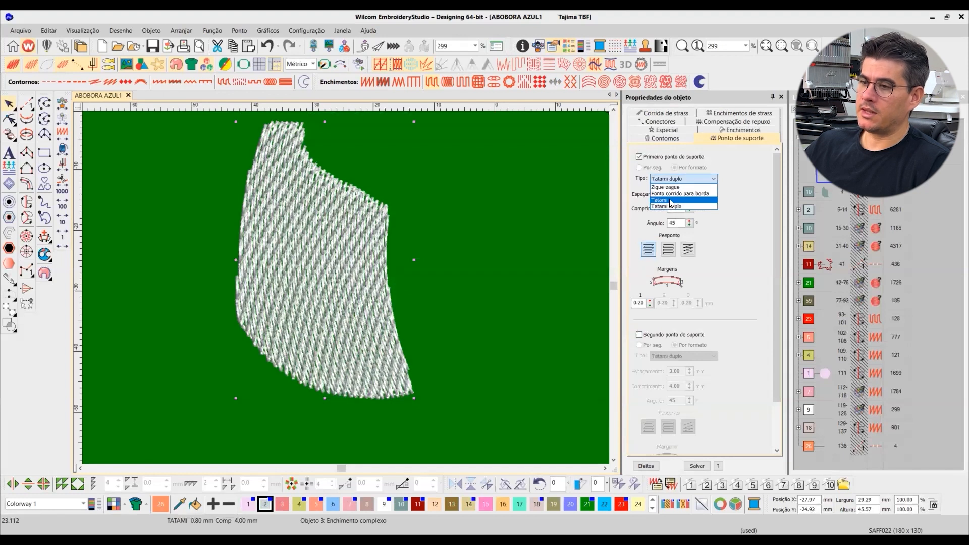
{"action": "left_click", "coordinate": [671, 201]}
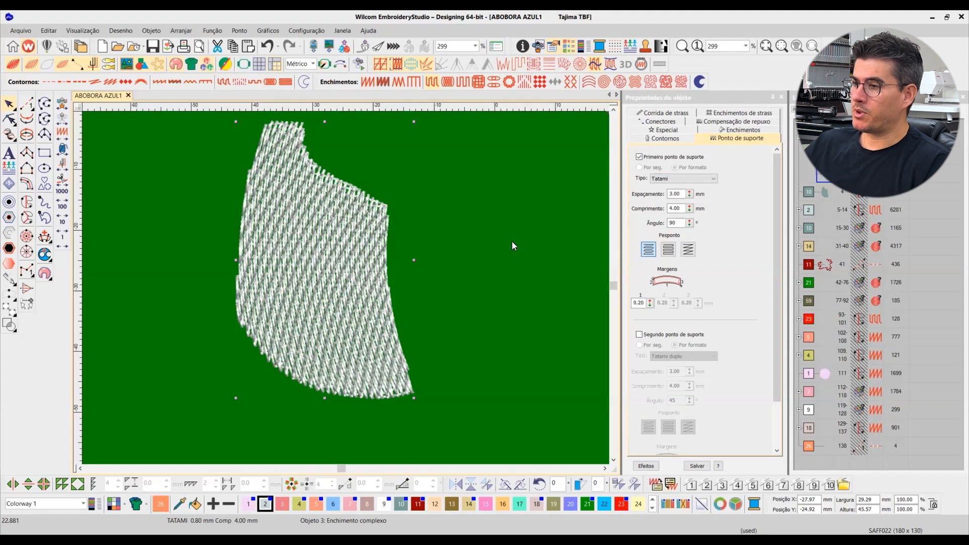
{"action": "left_click", "coordinate": [454, 238]}
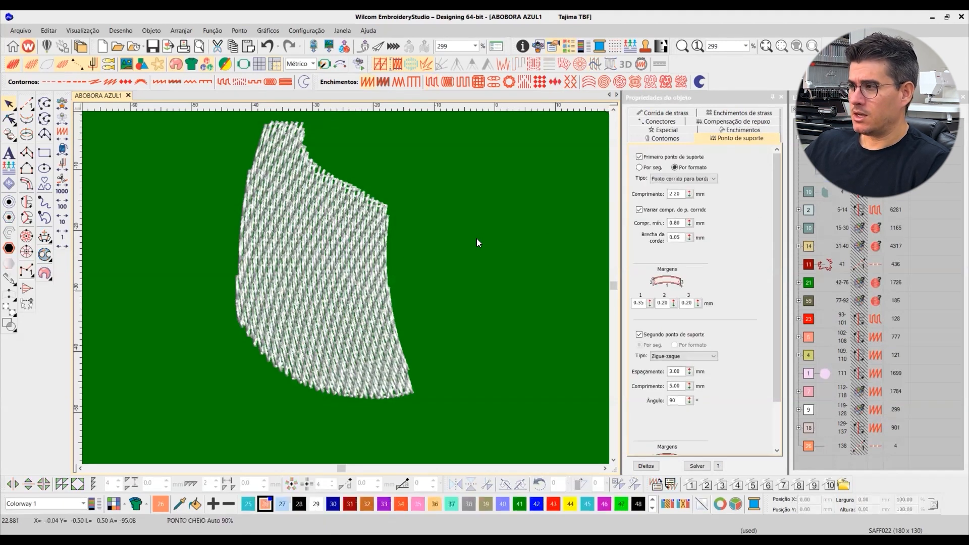
Step: Change thread colour 10, CORPO DA ABOBORA ESCURO, to a custom grey-blue with Red 124, Green 154 and Blue 185
{"action": "left_click", "coordinate": [825, 194]}
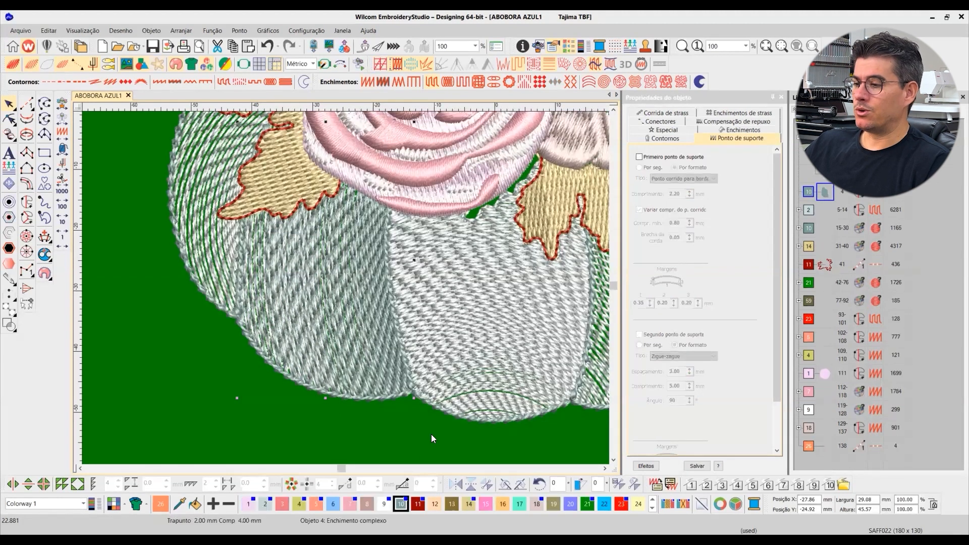
{"action": "double_click", "coordinate": [401, 503]}
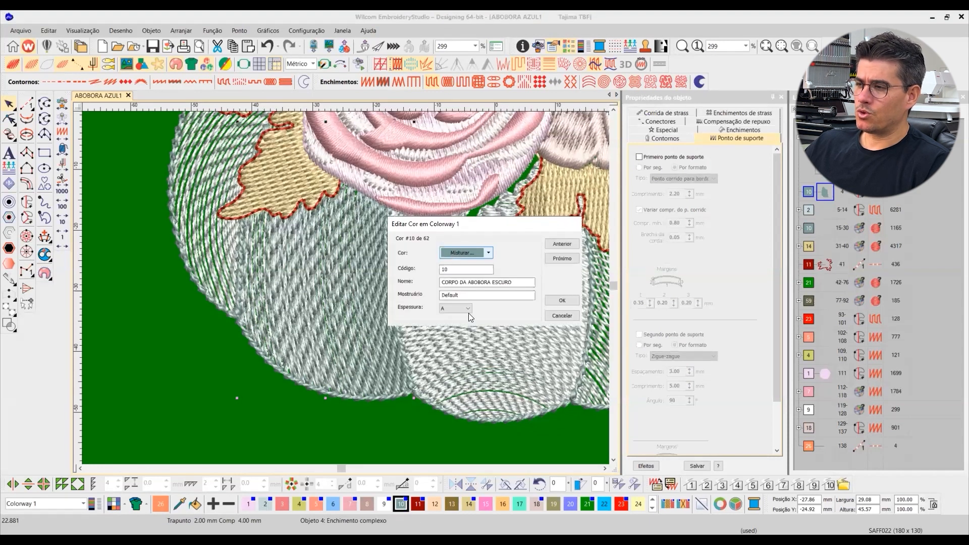
{"action": "left_click", "coordinate": [482, 254]}
{"action": "left_click", "coordinate": [480, 317]}
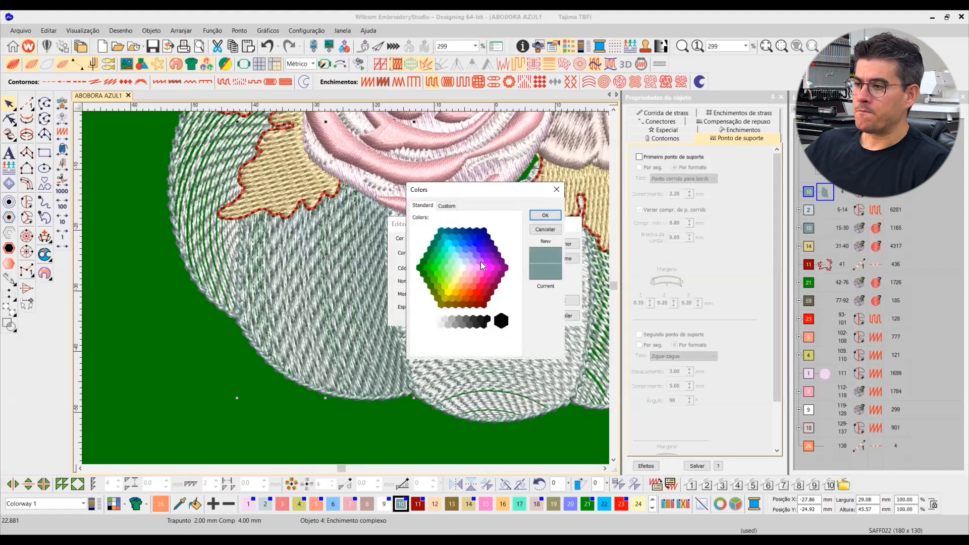
{"action": "left_click", "coordinate": [463, 255]}
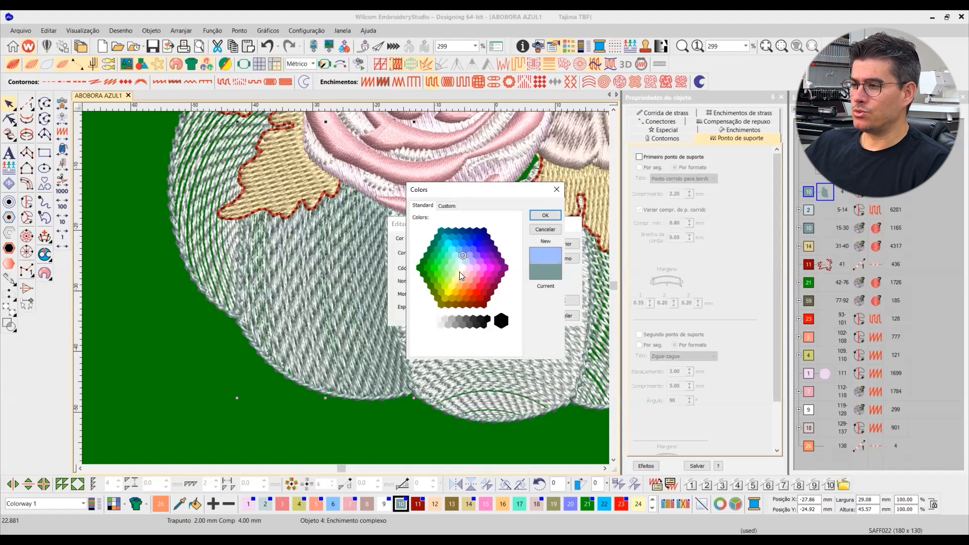
{"action": "left_click", "coordinate": [452, 207]}
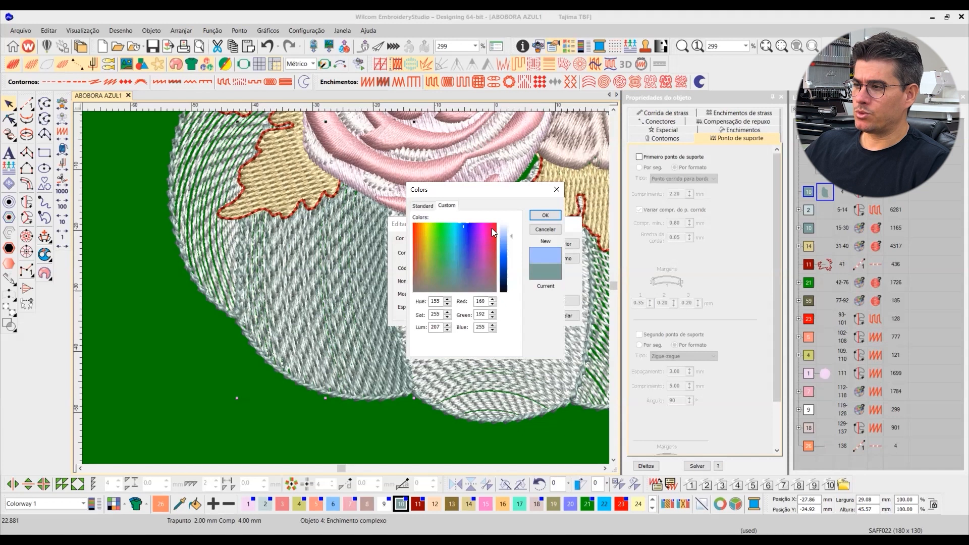
{"action": "left_click_drag", "start_coordinate": [511, 237], "coordinate": [461, 280]}
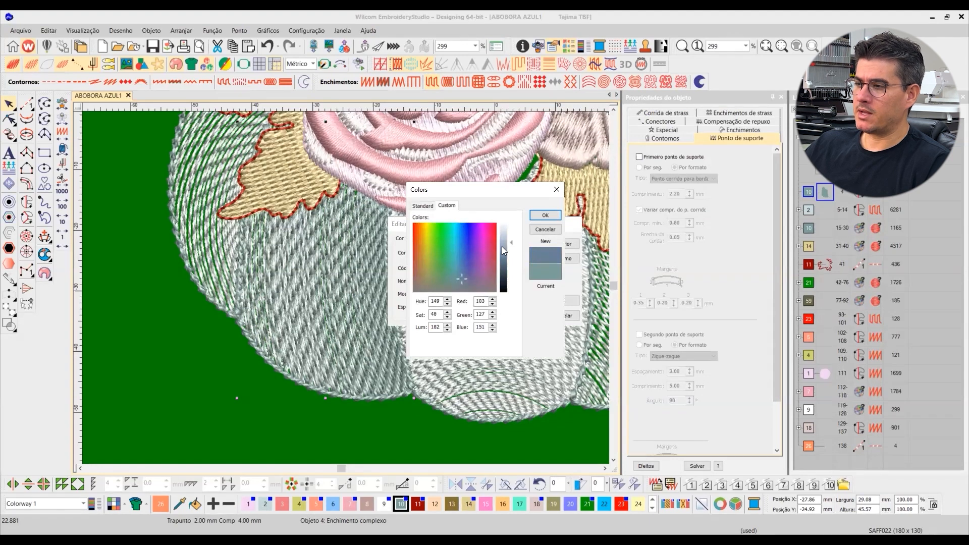
{"action": "left_click_drag", "start_coordinate": [463, 275], "coordinate": [461, 270]}
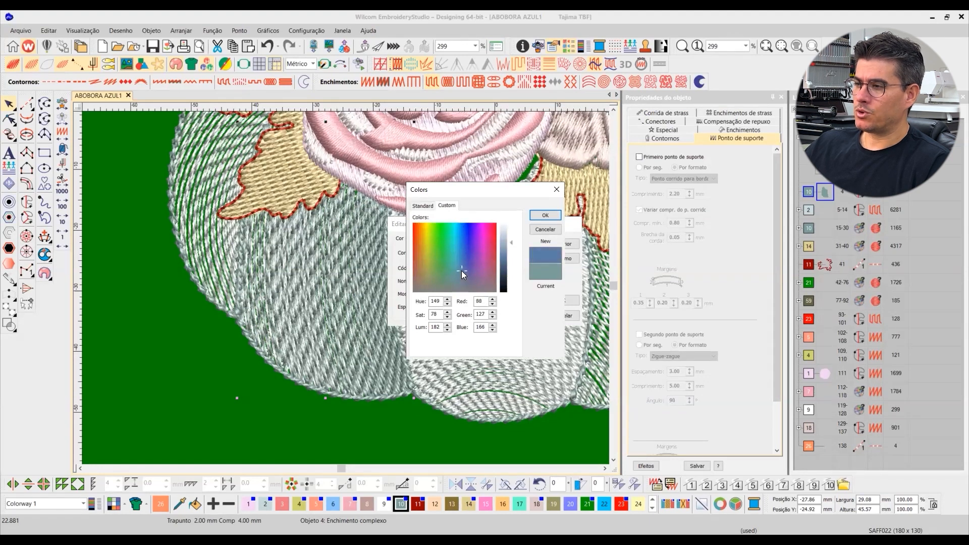
{"action": "left_click", "coordinate": [505, 247]}
{"action": "left_click_drag", "start_coordinate": [511, 247], "coordinate": [511, 250]}
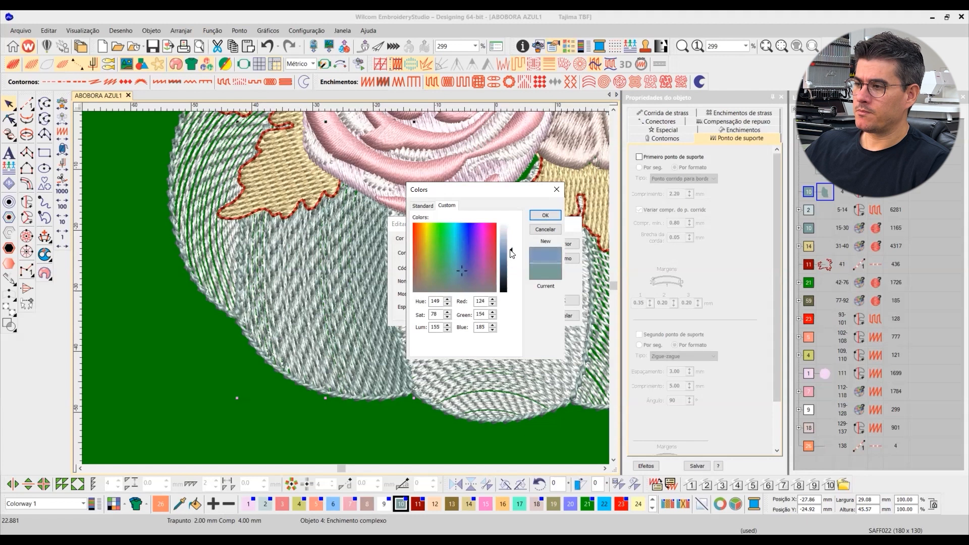
{"action": "left_click", "coordinate": [539, 216]}
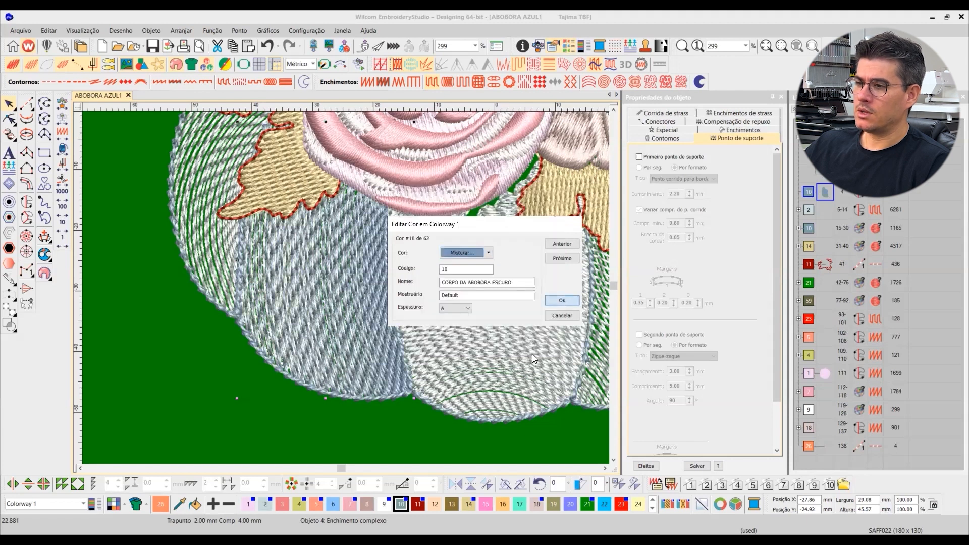
{"action": "scroll", "coordinate": [324, 284], "scroll_direction": "down", "scroll_amount": 2}
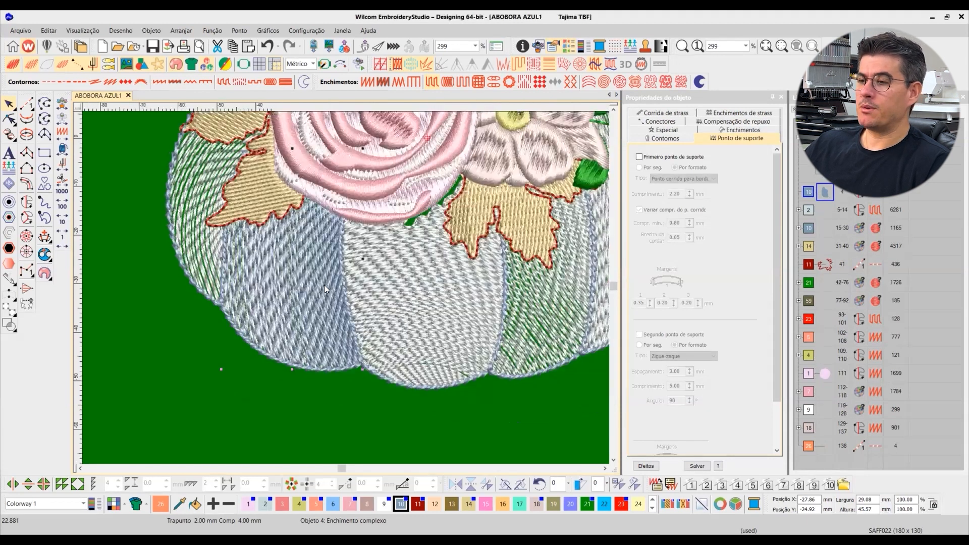
Step: Set the tatami stitch spacing of the segment's base fill (object 3) to 0.60 mm
{"action": "scroll", "coordinate": [352, 290], "scroll_direction": "down", "scroll_amount": 2}
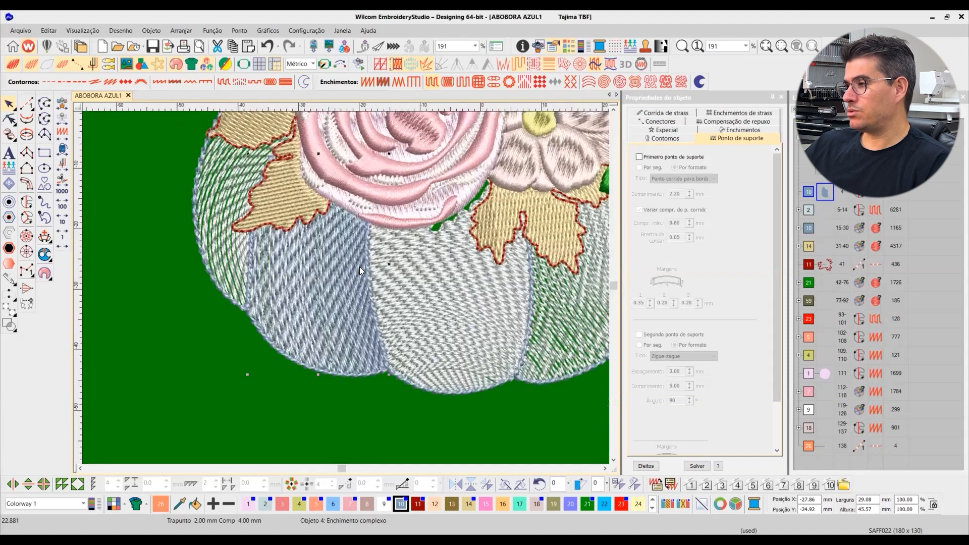
{"action": "scroll", "coordinate": [360, 269], "scroll_direction": "up", "scroll_amount": 2}
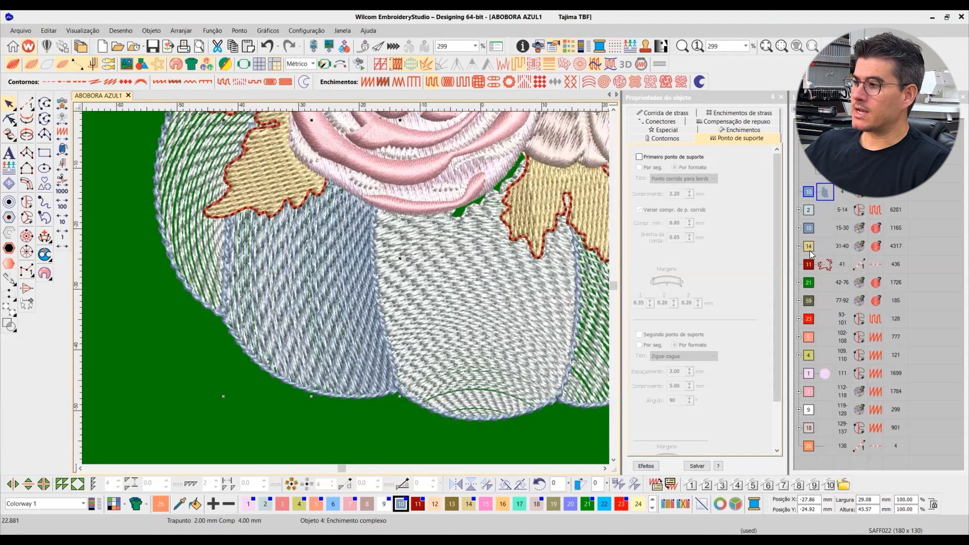
{"action": "left_click", "coordinate": [825, 177]}
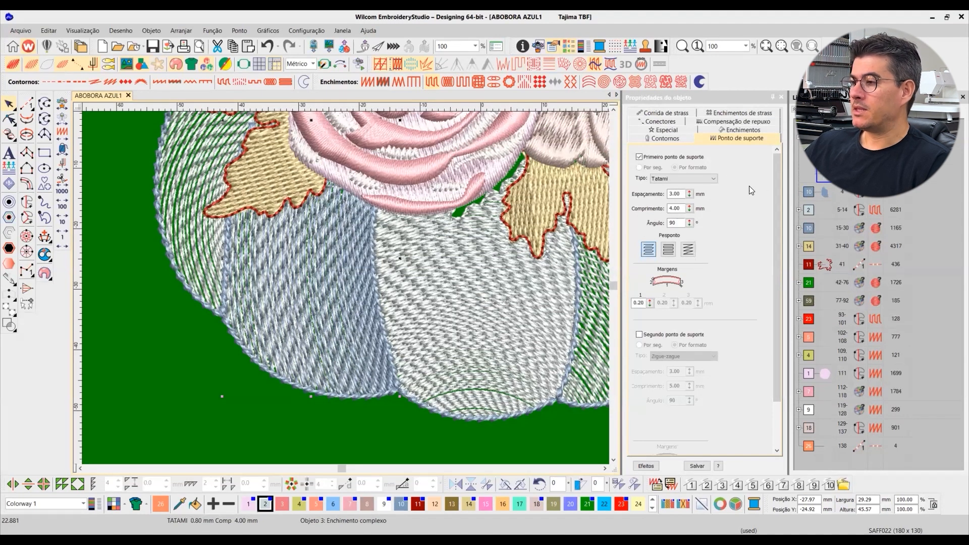
{"action": "left_click", "coordinate": [733, 133]}
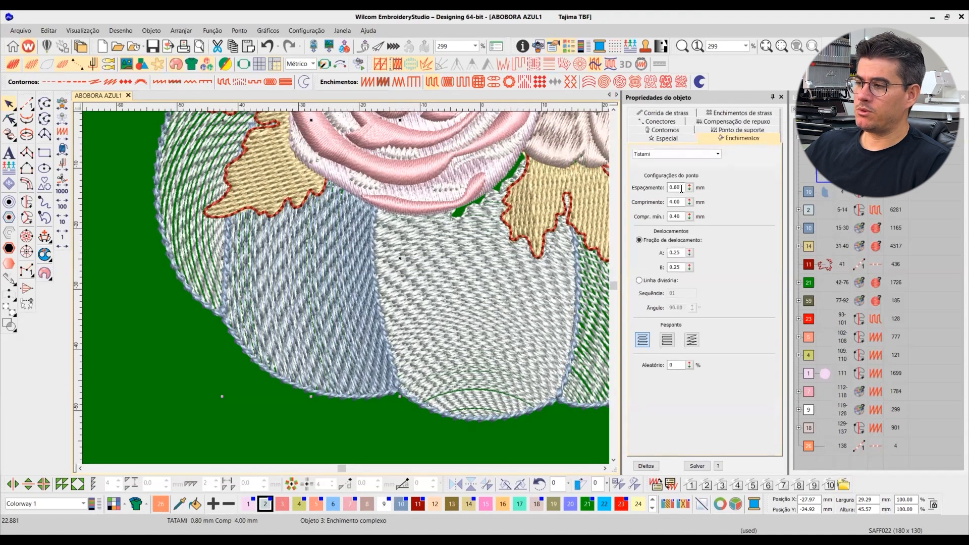
{"action": "left_click_drag", "start_coordinate": [684, 187], "coordinate": [677, 188]}
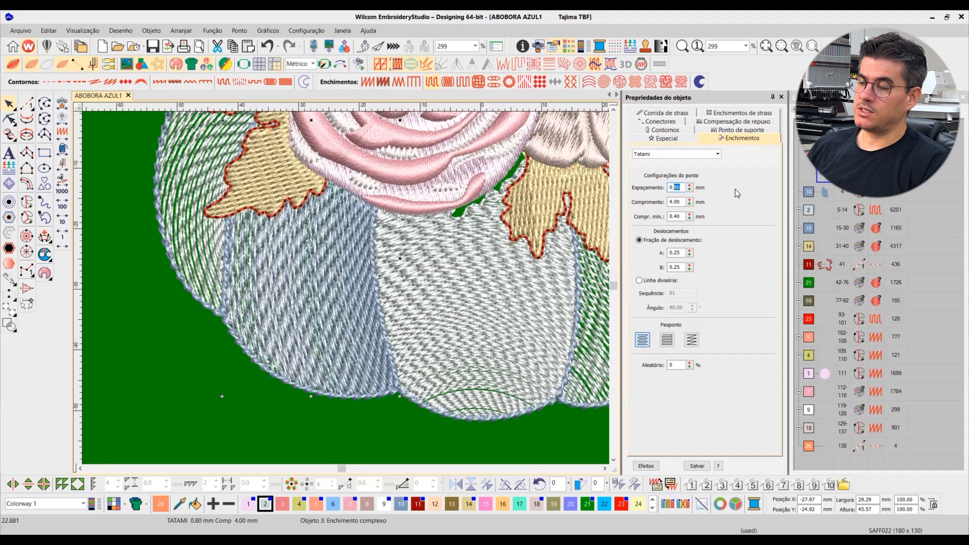
{"action": "type", "text": "60"}
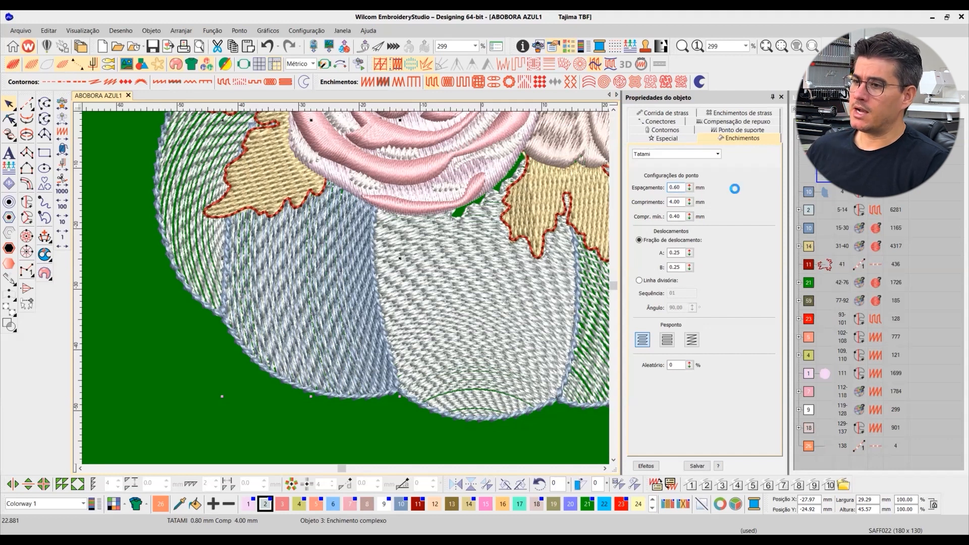
{"action": "key", "text": "Return"}
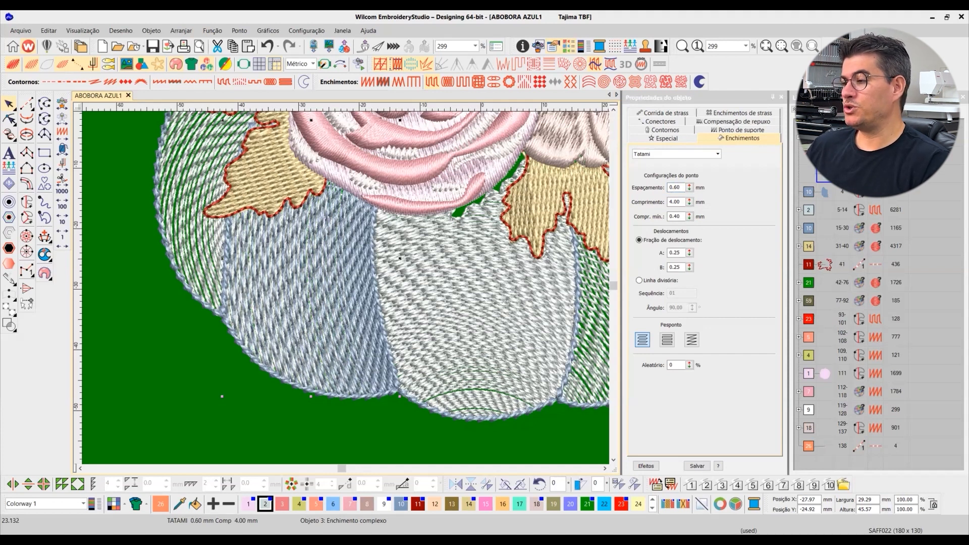
Step: Inspect the base fill and its overlapping fill in isolation and within the whole pumpkin, comparing the segment with its neighbours
{"action": "key", "text": "shift+s"}
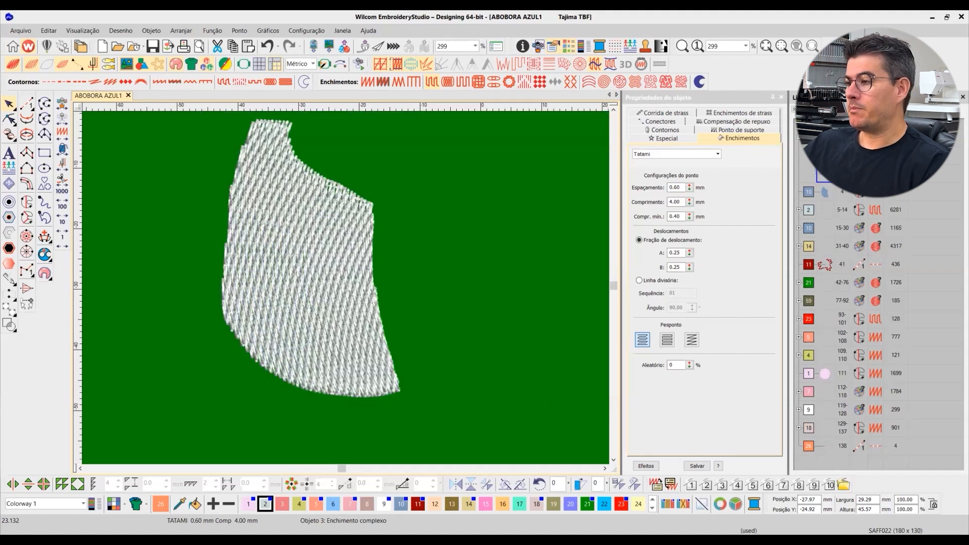
{"action": "key", "text": "shift+s"}
{"action": "left_click", "coordinate": [825, 192]}
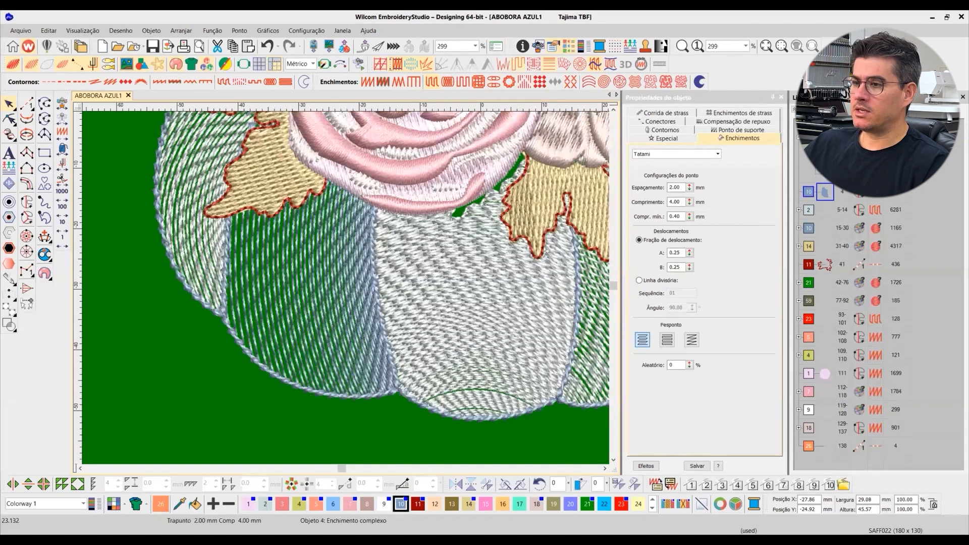
{"action": "key", "text": "shift+s"}
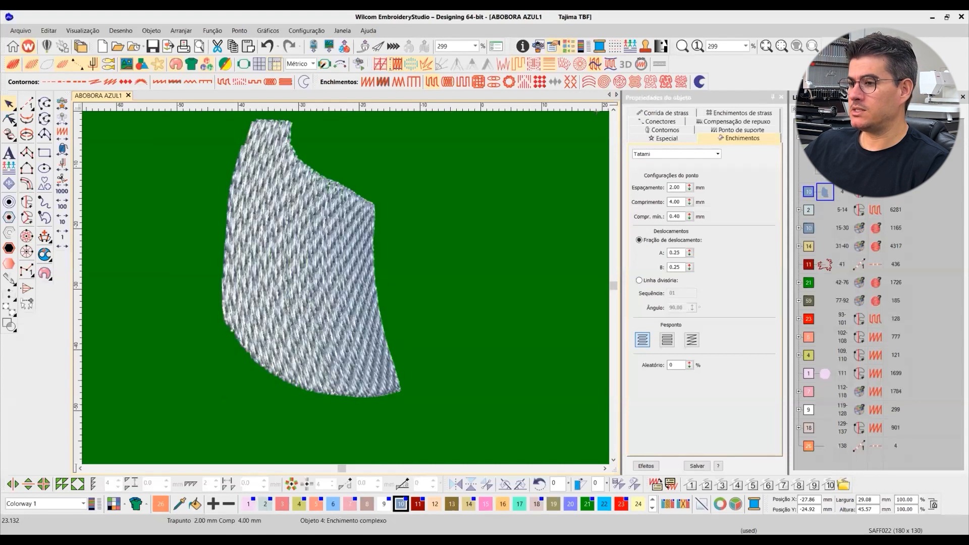
{"action": "key", "text": "shift+s"}
{"action": "key", "text": "Escape"}
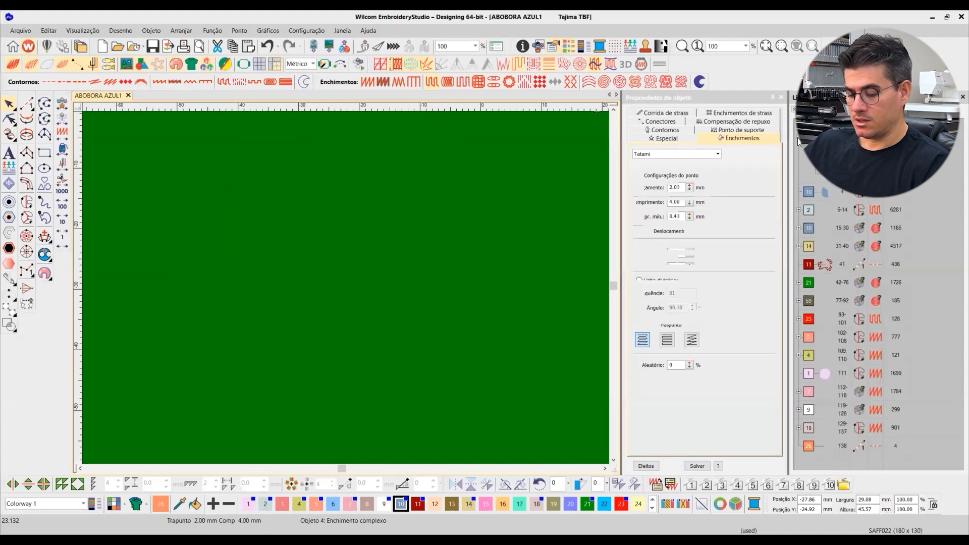
{"action": "key", "text": "shift+s"}
{"action": "left_click", "coordinate": [351, 294]}
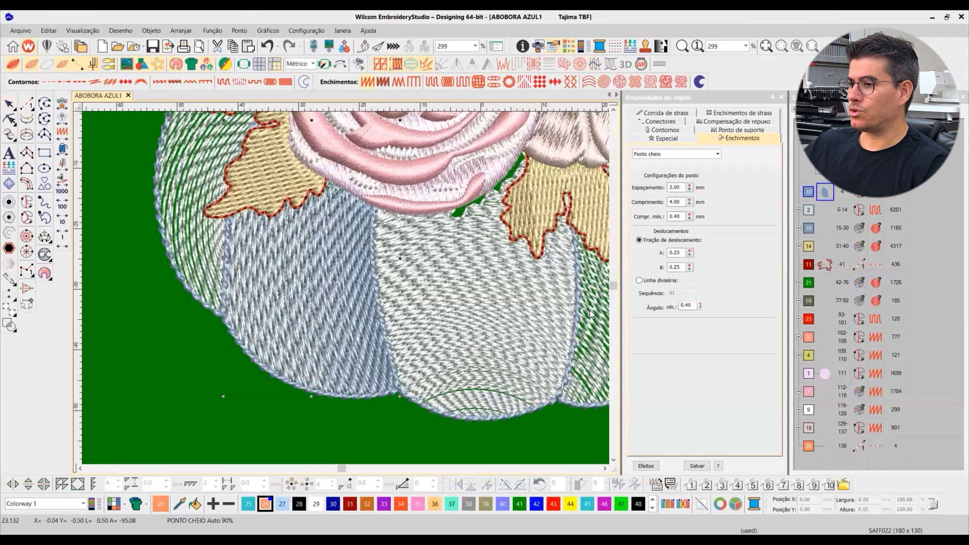
{"action": "scroll", "coordinate": [329, 277], "scroll_direction": "down", "scroll_amount": 1}
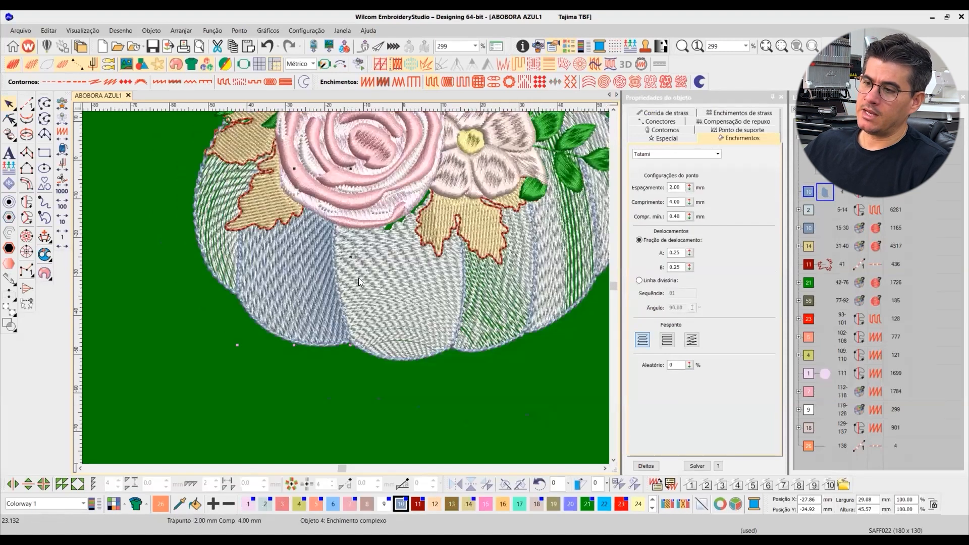
{"action": "scroll", "coordinate": [439, 303], "scroll_direction": "down", "scroll_amount": 1}
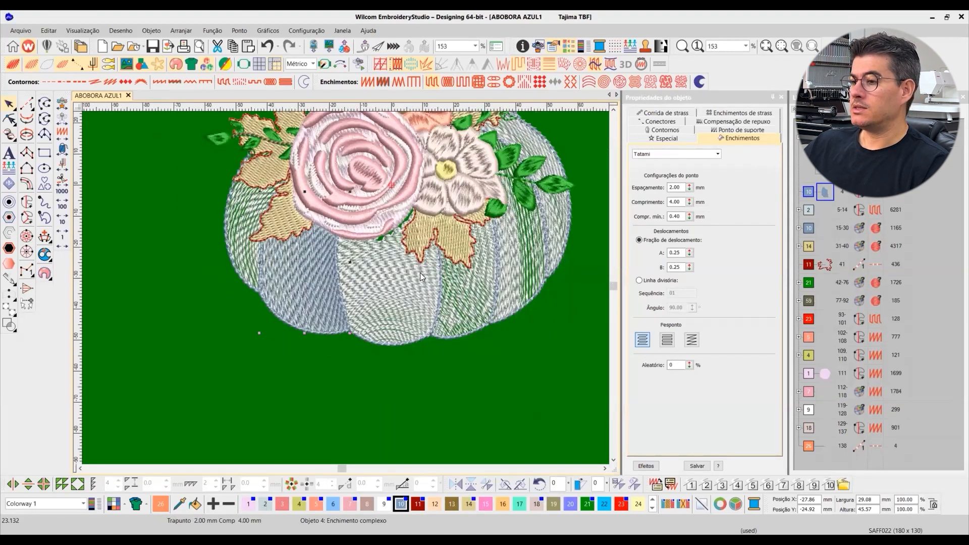
{"action": "left_click", "coordinate": [602, 300]}
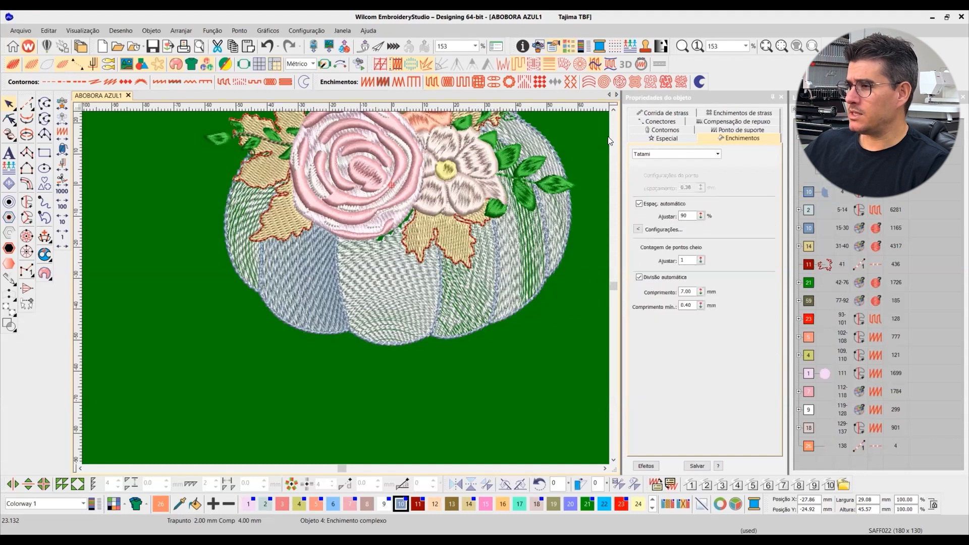
{"action": "left_click", "coordinate": [613, 109]}
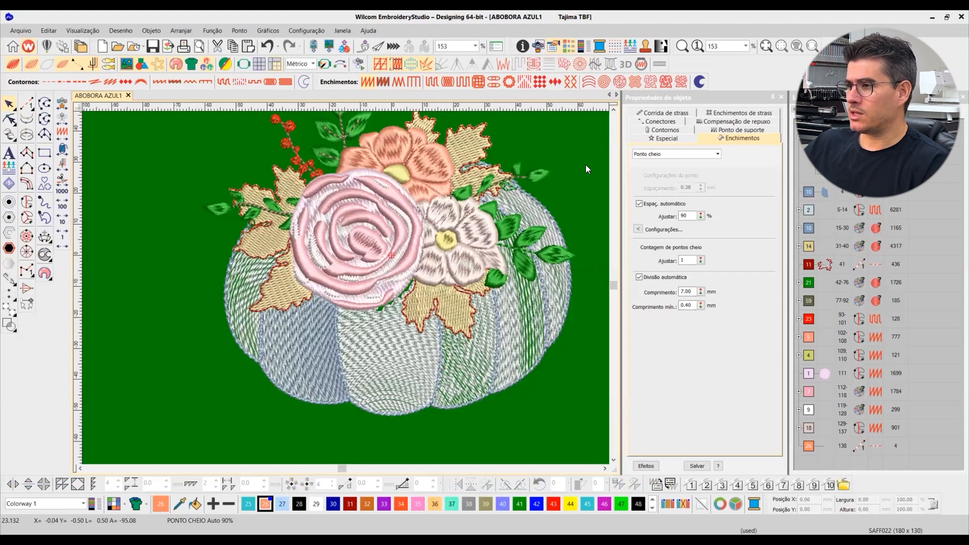
Step: Look through the object groups of colour 2 and colour 10 in the colour-object list
{"action": "left_click", "coordinate": [810, 209]}
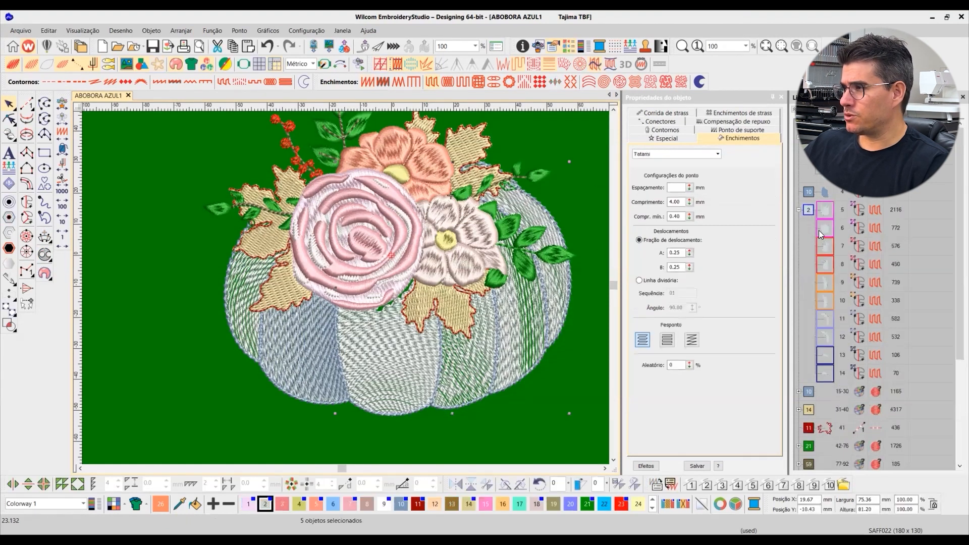
{"action": "left_click", "coordinate": [795, 109]}
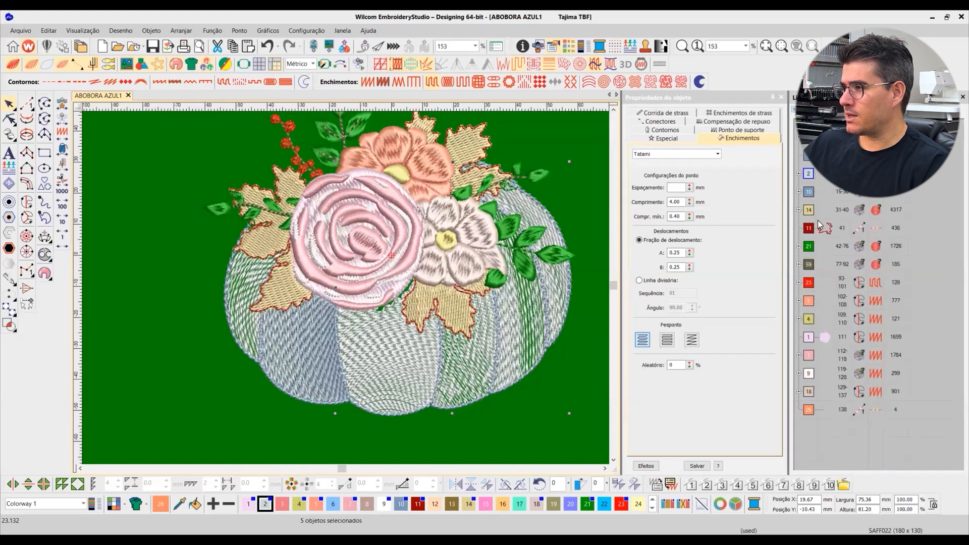
{"action": "left_click", "coordinate": [808, 193]}
{"action": "left_click", "coordinate": [798, 191]}
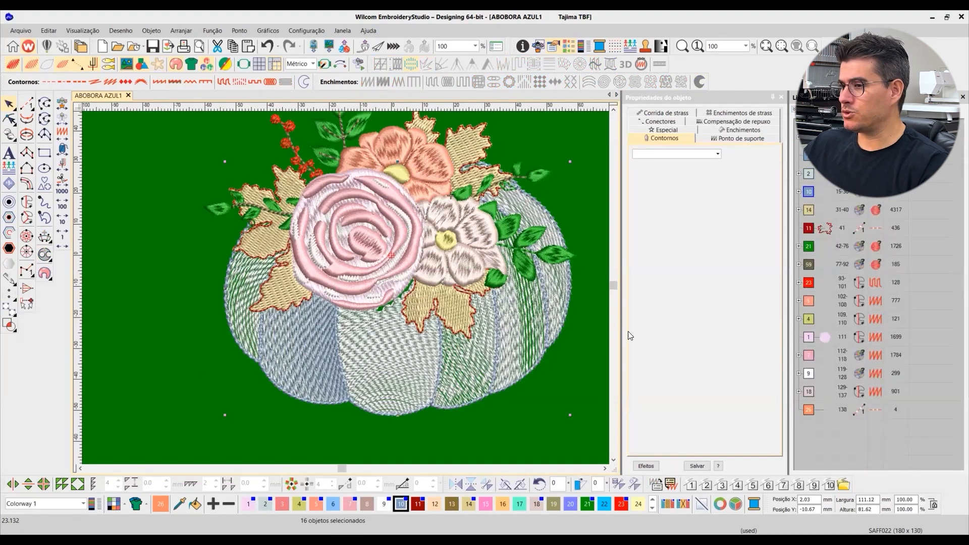
Step: Isolate the colour 14 leaves and examine the running stitches that connect them
{"action": "left_click", "coordinate": [810, 216]}
{"action": "left_click", "coordinate": [559, 227]}
{"action": "key", "text": "0"}
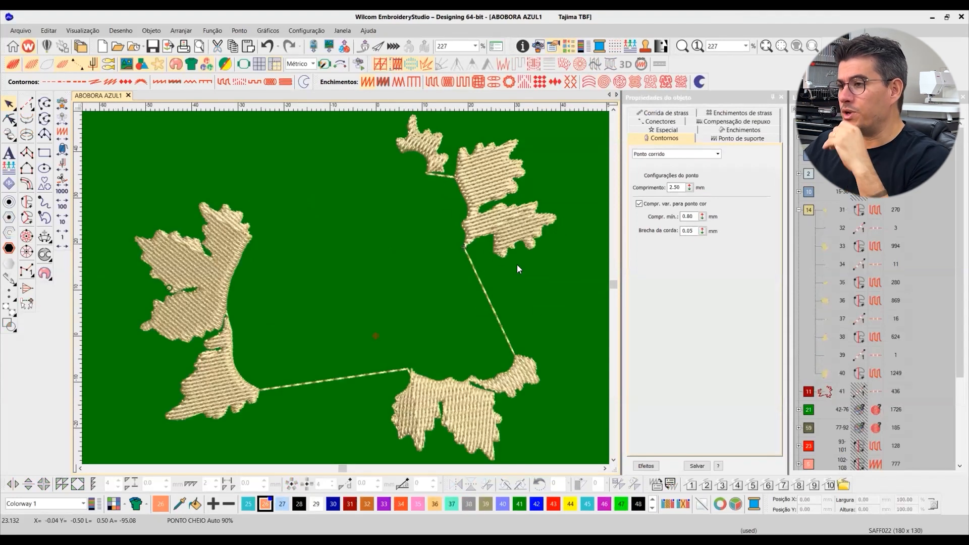
{"action": "left_click", "coordinate": [488, 301]}
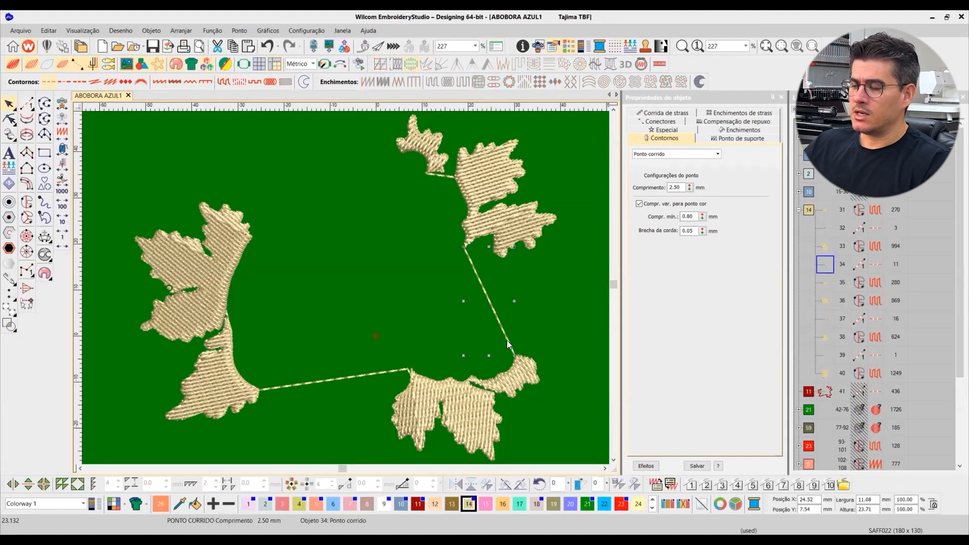
{"action": "left_click", "coordinate": [442, 176]}
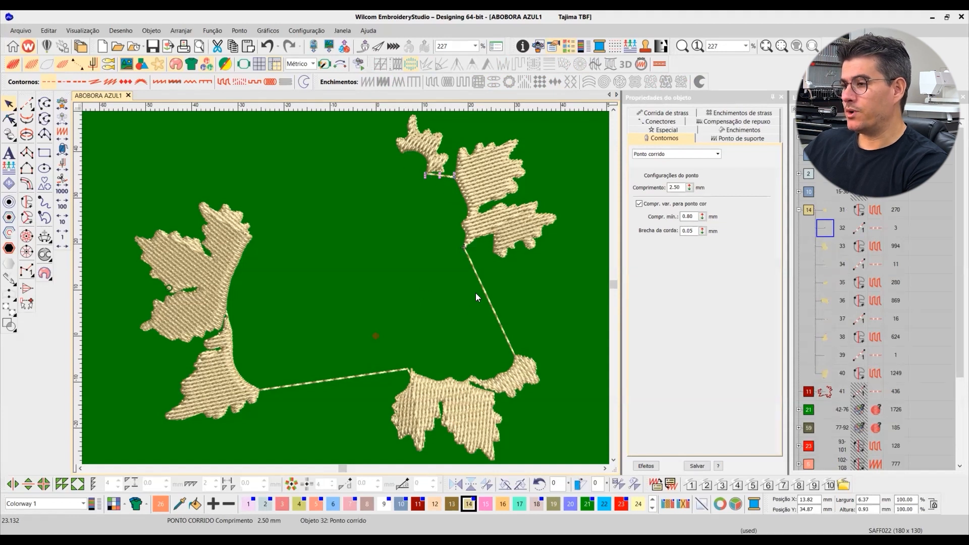
{"action": "left_click", "coordinate": [543, 283]}
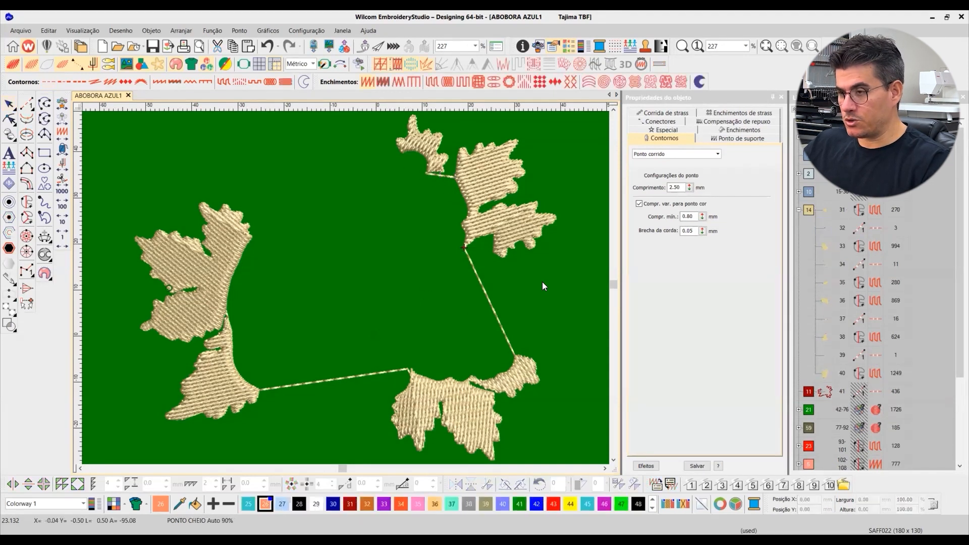
Step: Bring back the whole design, change its background colour to grey and fit it in view
{"action": "scroll", "coordinate": [341, 294], "scroll_direction": "down", "scroll_amount": 1}
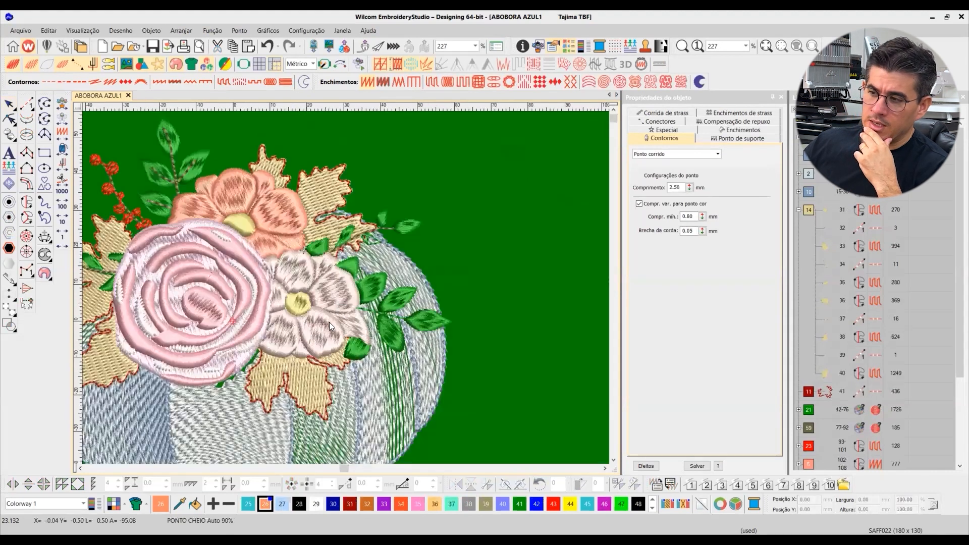
{"action": "scroll", "coordinate": [329, 322], "scroll_direction": "down", "scroll_amount": 1}
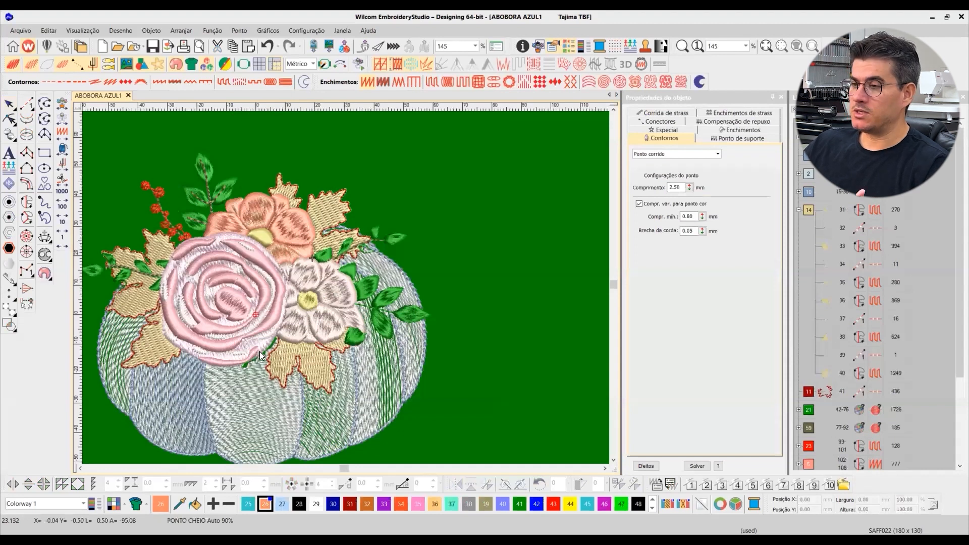
{"action": "left_click", "coordinate": [125, 505]}
{"action": "mouse_move", "coordinate": [136, 521]}
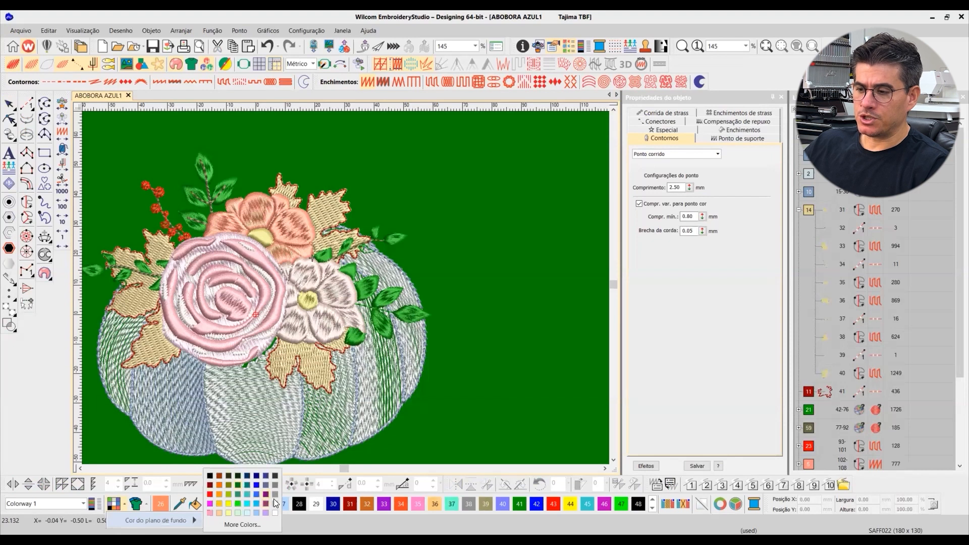
{"action": "left_click", "coordinate": [274, 504]}
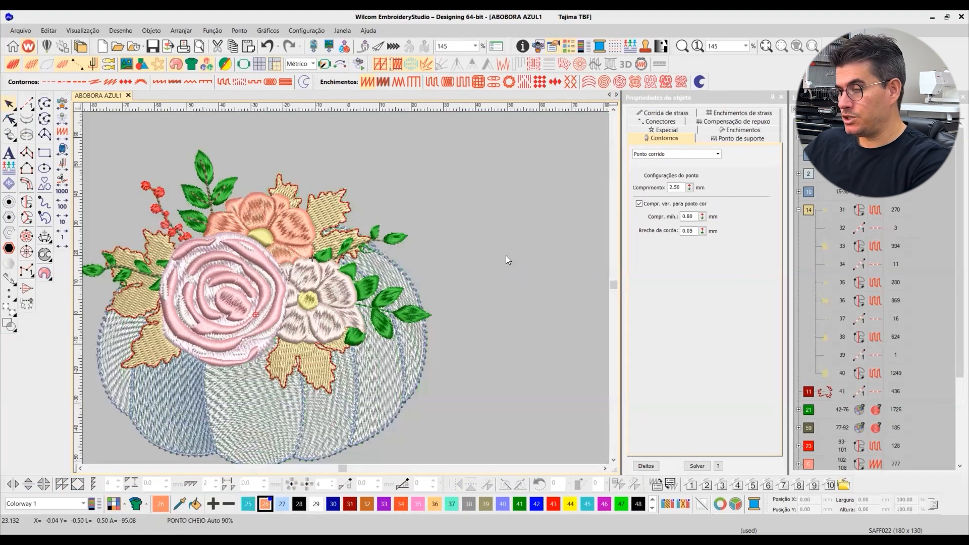
{"action": "key", "text": "0"}
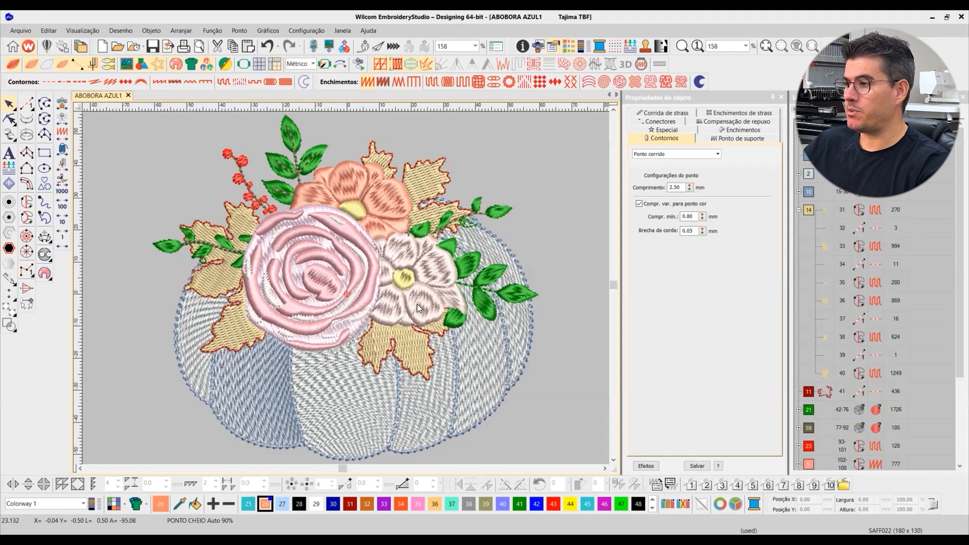
Step: Isolate the colour 14 leaves against the grey background and check the long running stitch joining the upper and lower leaves
{"action": "left_click", "coordinate": [810, 211]}
{"action": "key", "text": "shift+s"}
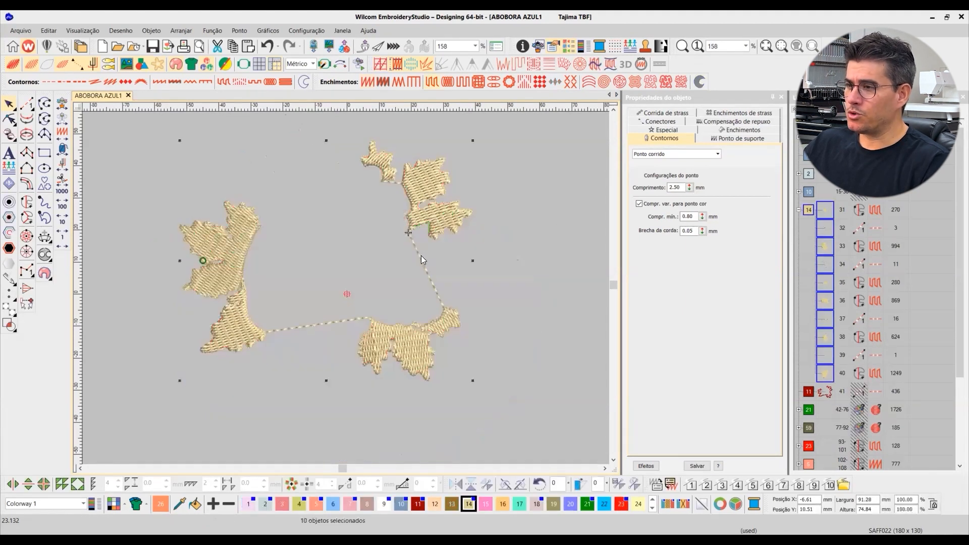
{"action": "key", "text": "Escape"}
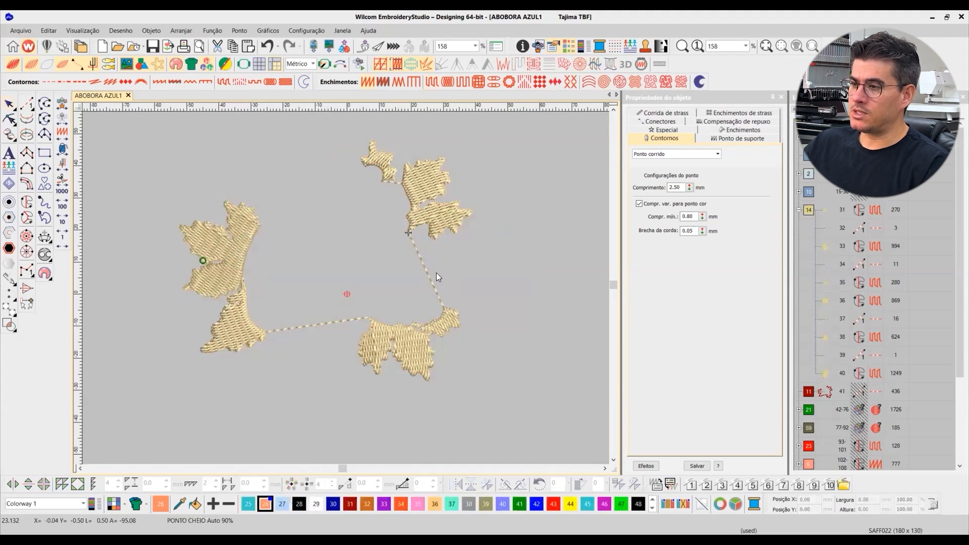
{"action": "scroll", "coordinate": [345, 288], "scroll_direction": "up", "scroll_amount": 2}
{"action": "scroll", "coordinate": [350, 272], "scroll_direction": "down", "scroll_amount": 1}
{"action": "left_click", "coordinate": [351, 251]}
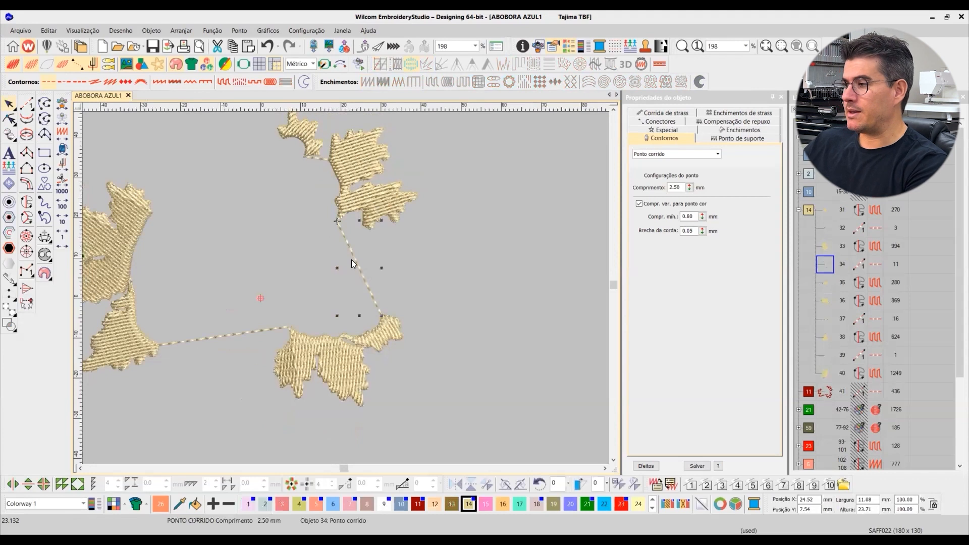
{"action": "left_click", "coordinate": [439, 260]}
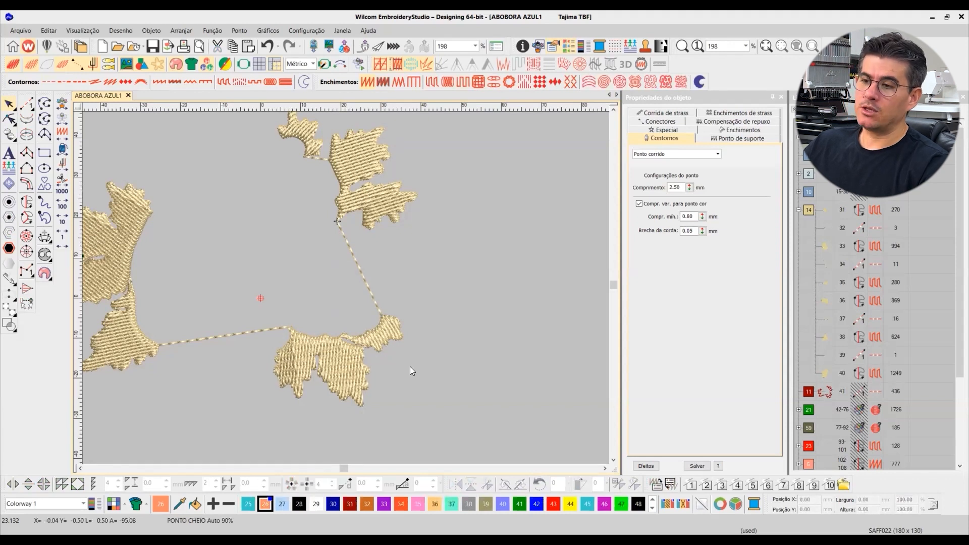
Step: Delete the two long running-stitch connectors between the leaf groups and the short one between the upper leaves
{"action": "left_click", "coordinate": [368, 286]}
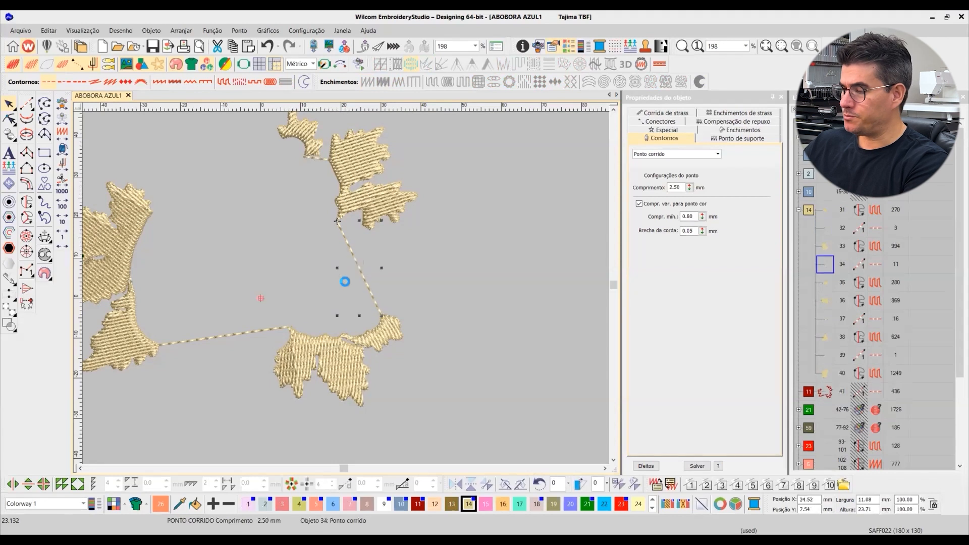
{"action": "key", "text": "Delete"}
{"action": "left_click", "coordinate": [243, 335]}
{"action": "key", "text": "Delete"}
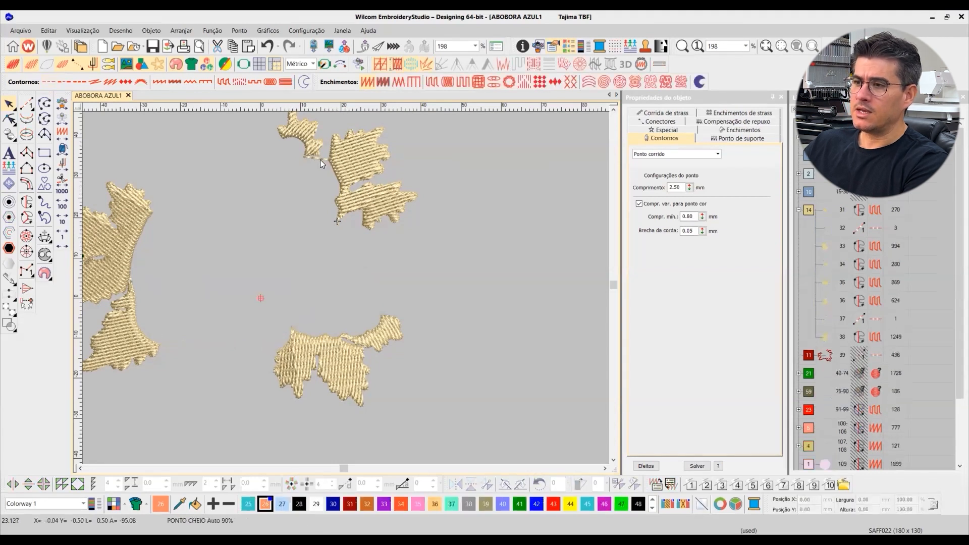
{"action": "key", "text": "Delete"}
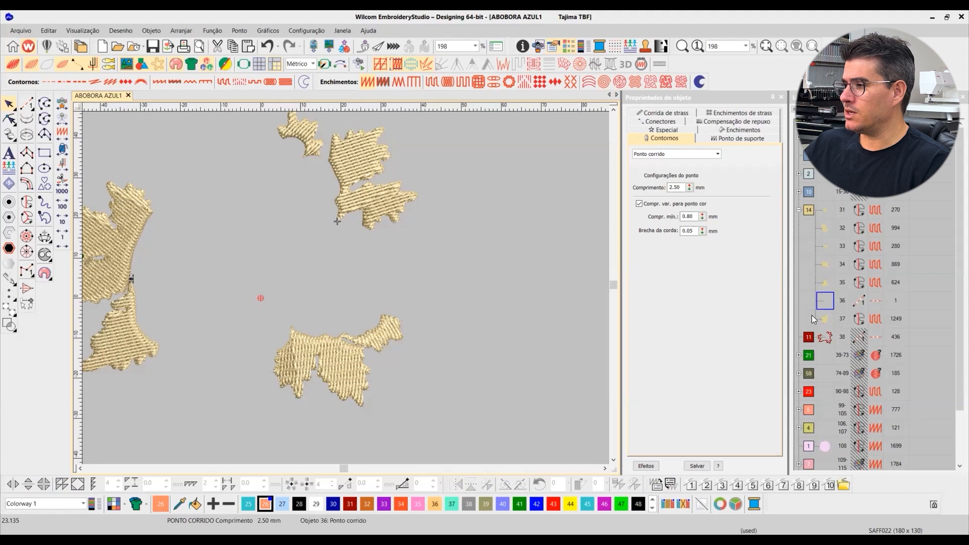
Step: Isolate the colour 11 leaf outline to check it, and bring back the whole design
{"action": "left_click", "coordinate": [825, 337]}
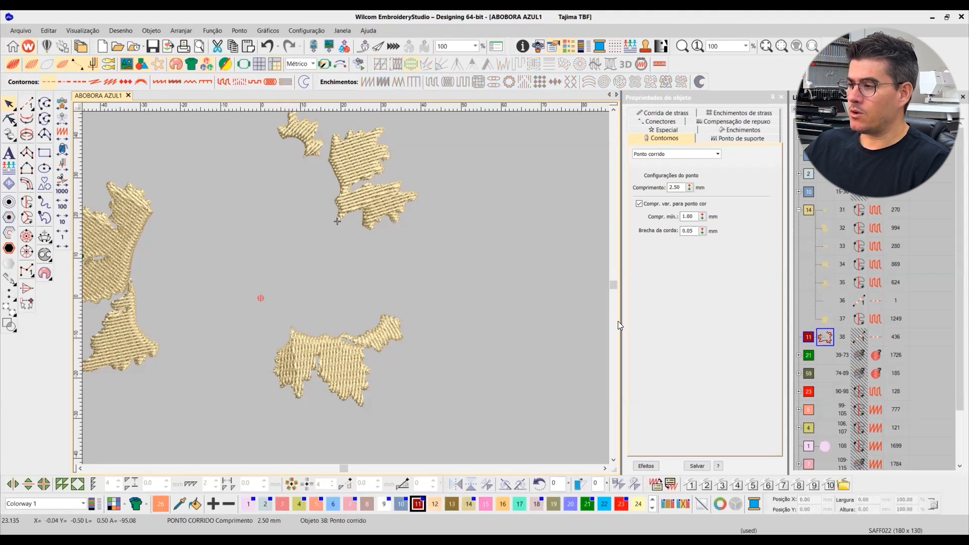
{"action": "left_click", "coordinate": [811, 337]}
{"action": "left_click", "coordinate": [811, 337]}
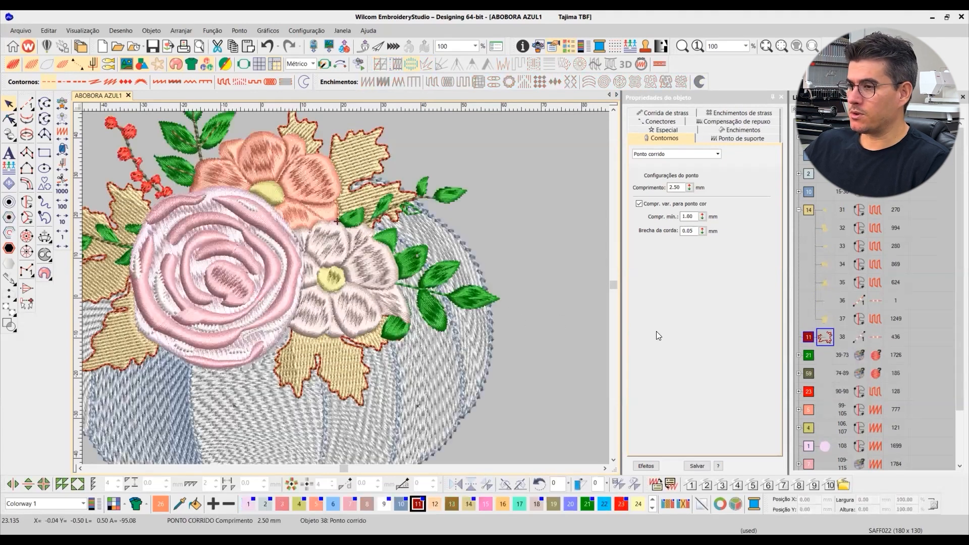
{"action": "left_click_drag", "start_coordinate": [258, 329], "coordinate": [285, 304]}
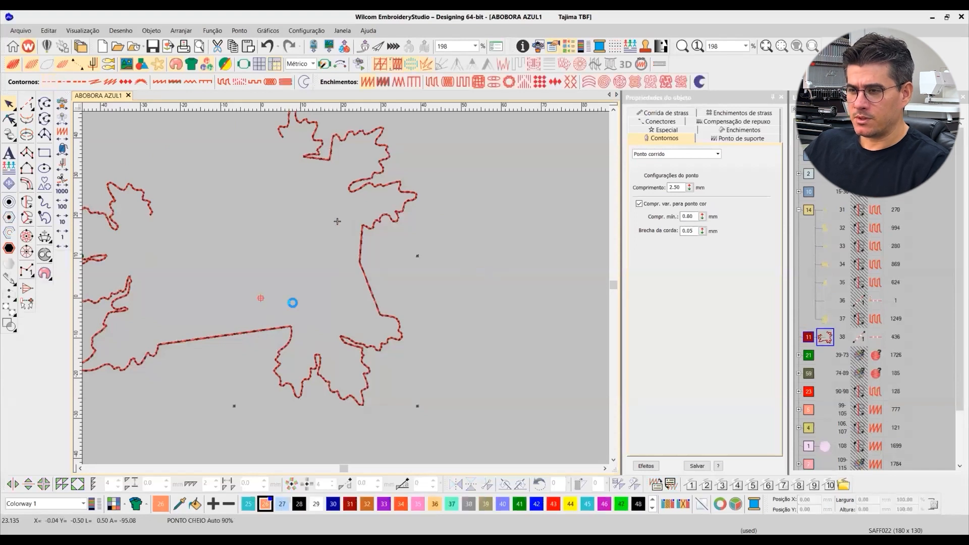
{"action": "key", "text": "ctrl+z"}
{"action": "key", "text": "Escape"}
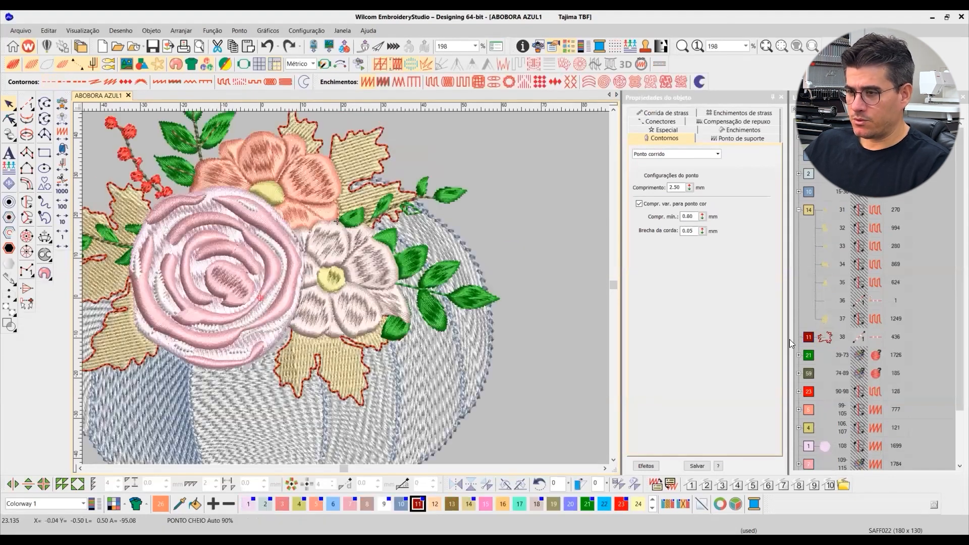
Step: Fit the whole design in view and isolate the colour 11 outline to examine the long straight runs joining its leaf groups
{"action": "left_click", "coordinate": [817, 340]}
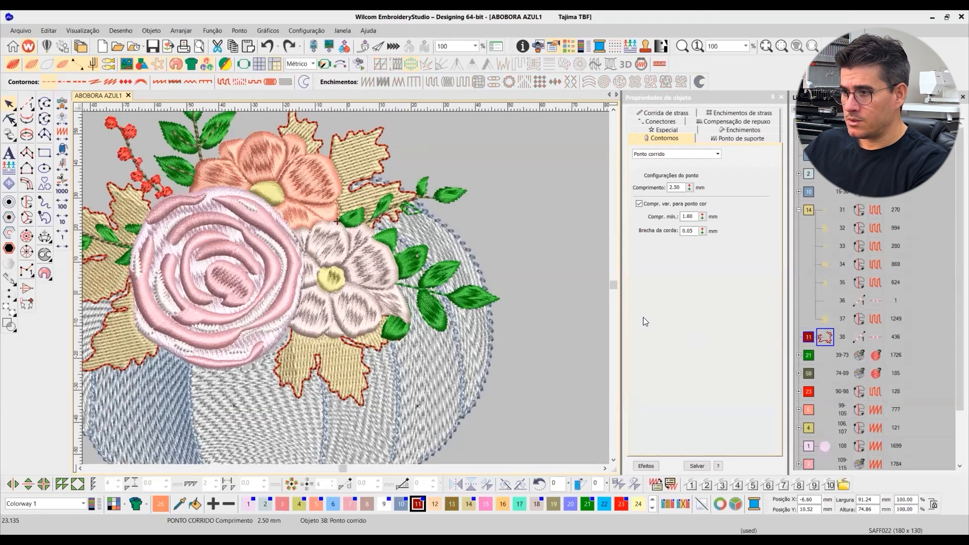
{"action": "key", "text": "1"}
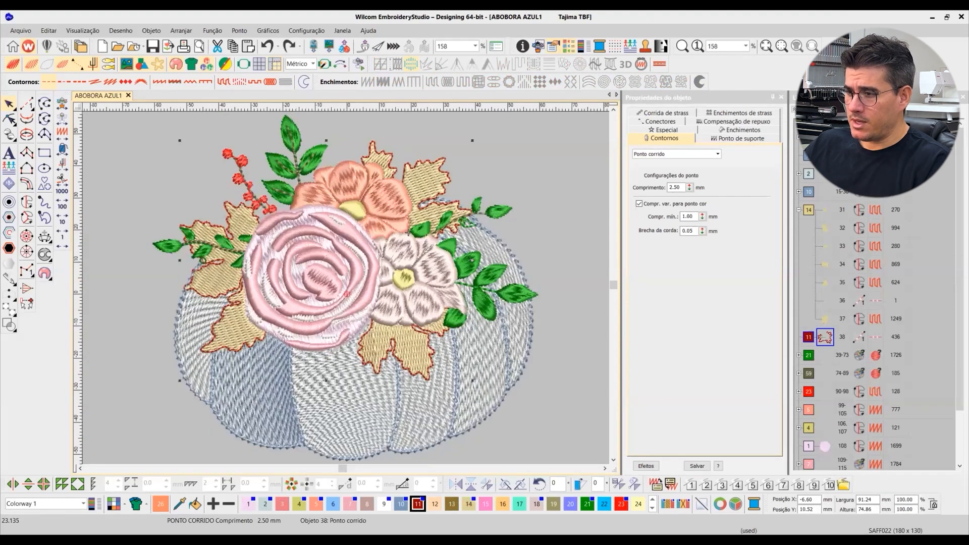
{"action": "key", "text": "i"}
{"action": "left_click", "coordinate": [531, 252]}
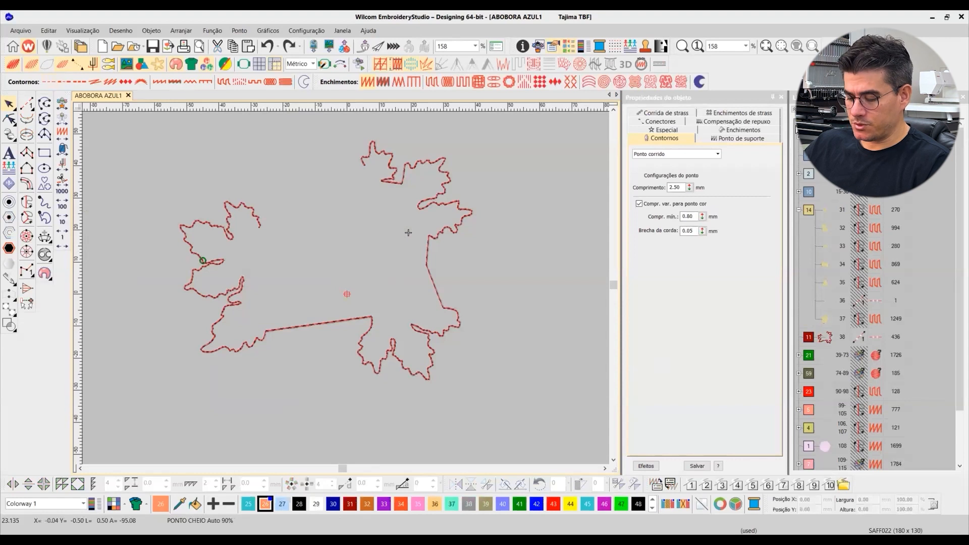
{"action": "key", "text": "i"}
Step: Cut the colour 11 leaf outline and paste it at the end of the stitching sequence, on top of the flowers
{"action": "left_click", "coordinate": [828, 339]}
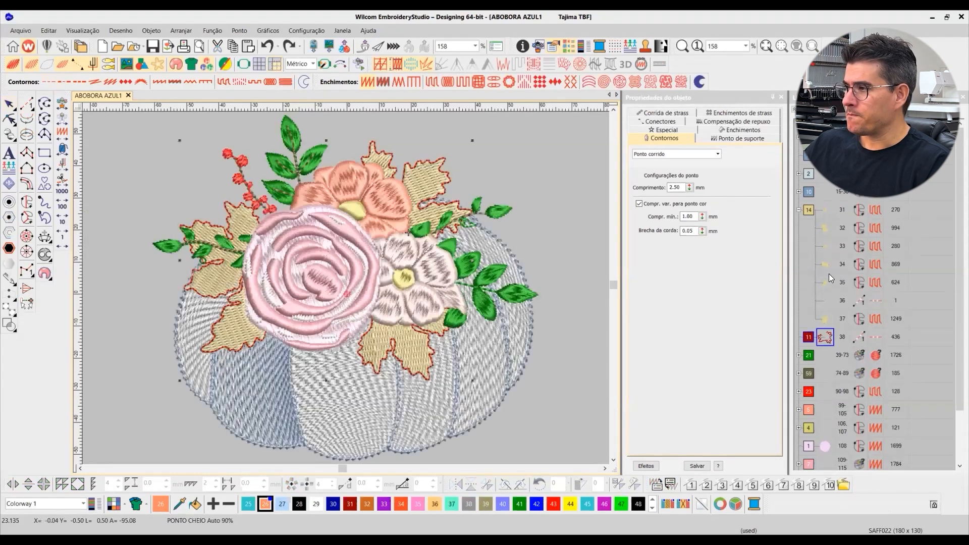
{"action": "key", "text": "ctrl+x"}
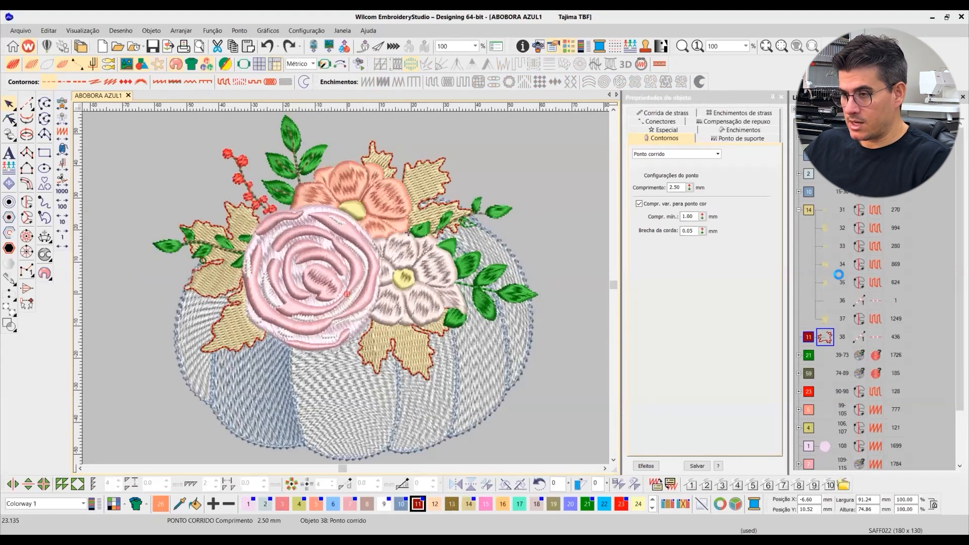
{"action": "key", "text": "ctrl+v"}
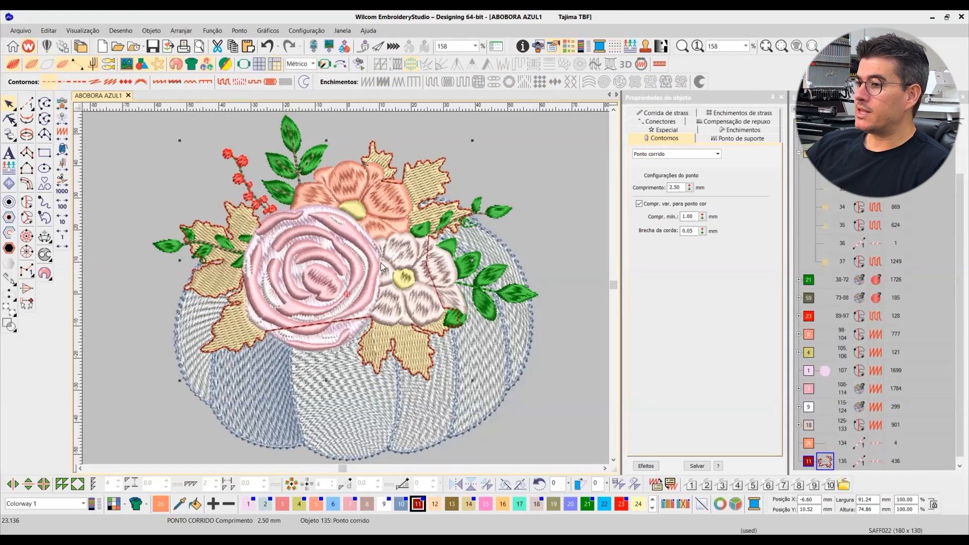
Step: Examine where the colour 11 outline's straight connecting runs cross the pink rose and the white flower
{"action": "scroll", "coordinate": [371, 324], "scroll_direction": "up", "scroll_amount": 1}
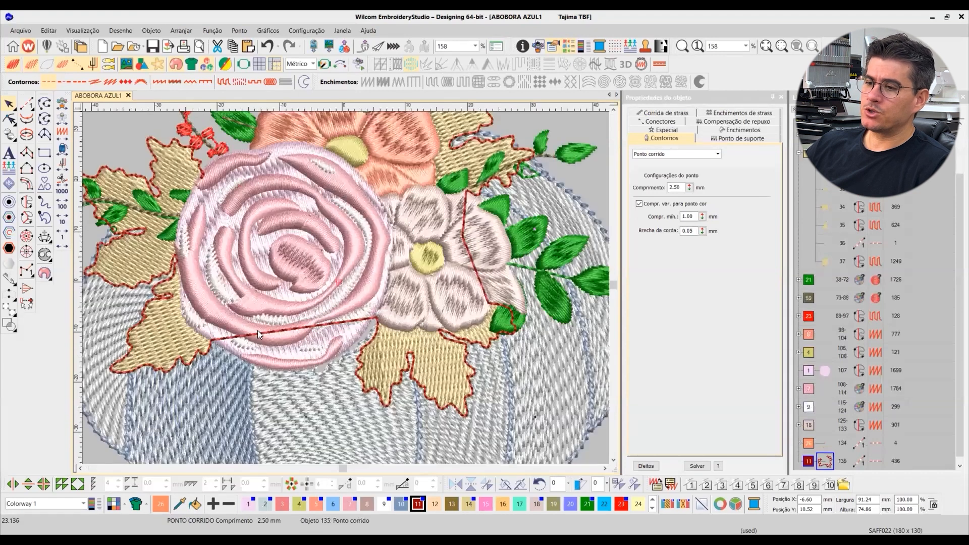
{"action": "scroll", "coordinate": [187, 354], "scroll_direction": "up", "scroll_amount": 1}
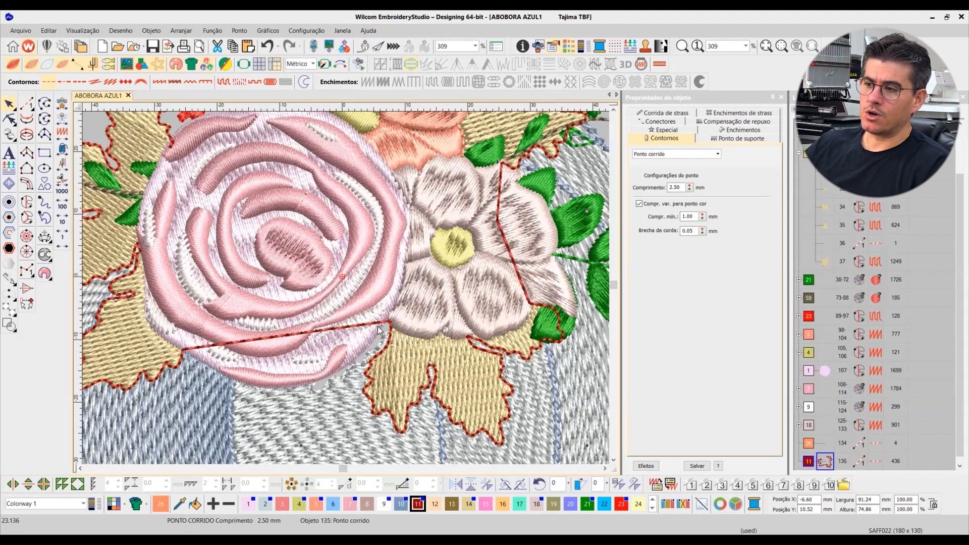
{"action": "scroll", "coordinate": [347, 288], "scroll_direction": "down", "scroll_amount": 1}
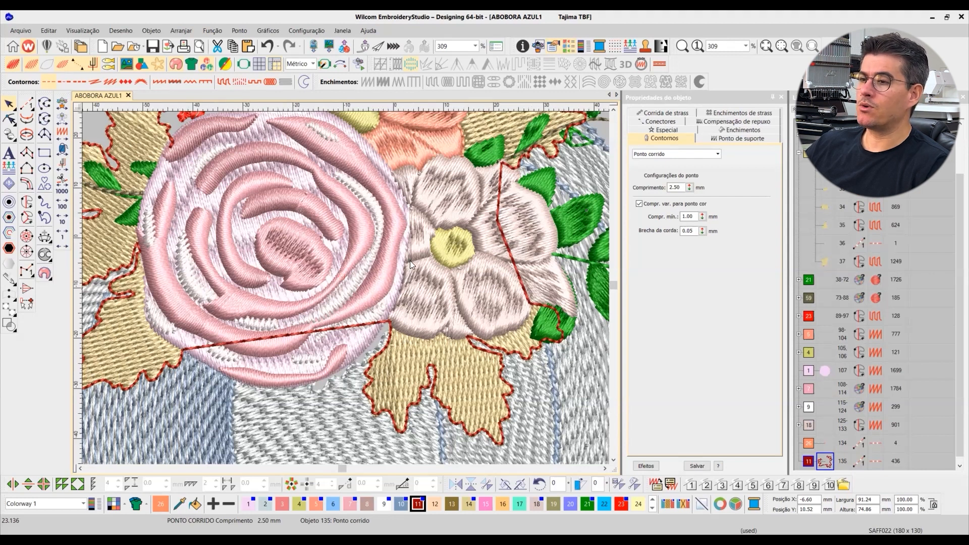
{"action": "scroll", "coordinate": [260, 113], "scroll_direction": "down", "scroll_amount": 1}
{"action": "scroll", "coordinate": [445, 220], "scroll_direction": "down", "scroll_amount": 1}
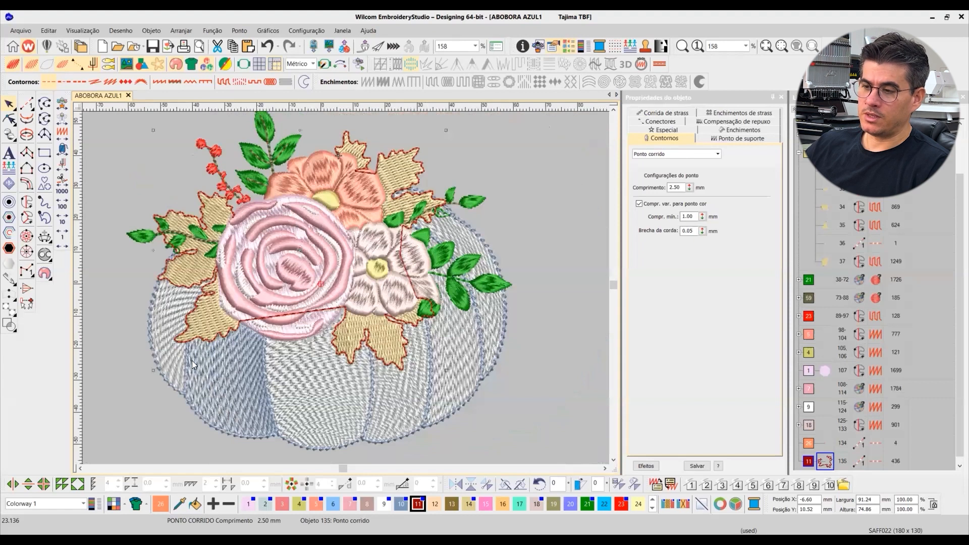
{"action": "scroll", "coordinate": [192, 341], "scroll_direction": "up", "scroll_amount": 1}
{"action": "scroll", "coordinate": [179, 247], "scroll_direction": "up", "scroll_amount": 1}
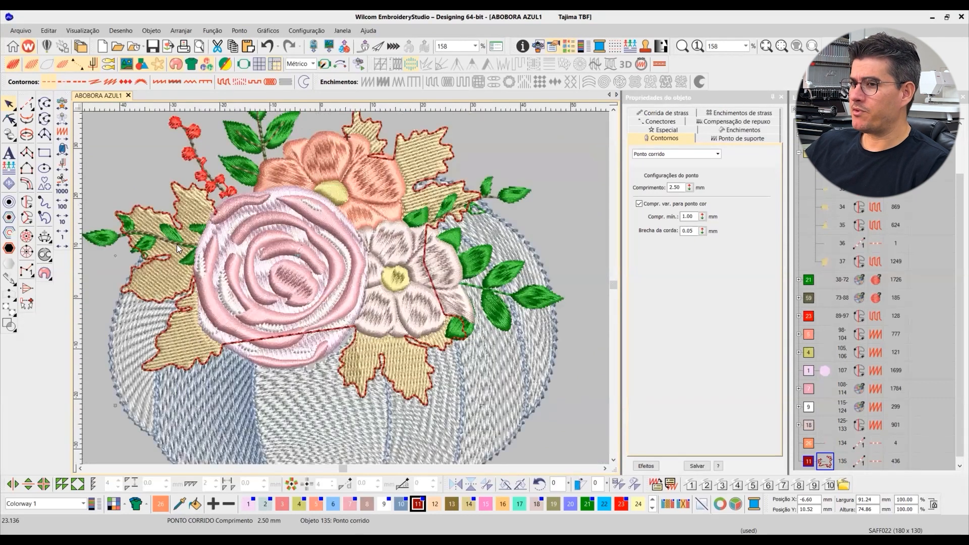
{"action": "scroll", "coordinate": [224, 342], "scroll_direction": "up", "scroll_amount": 2}
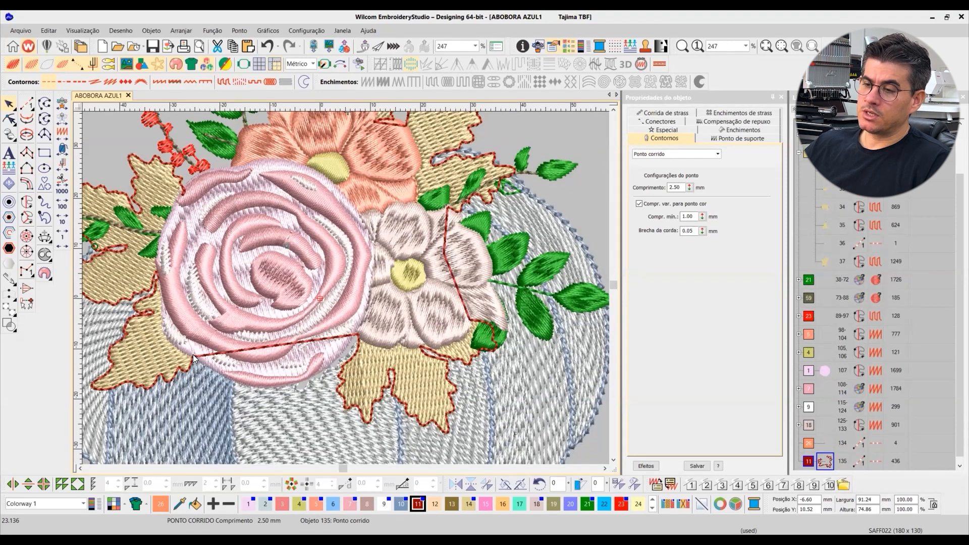
{"action": "left_click", "coordinate": [79, 468]}
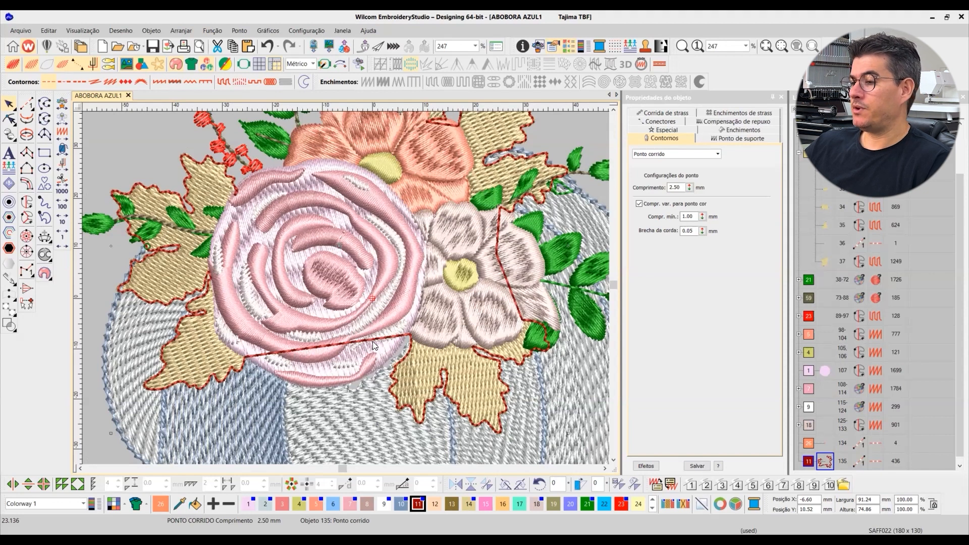
Step: Isolate the colour 11 outline, cut it with the Knife at both ends of the straight run crossing the rose, and delete that run
{"action": "key", "text": "shift+s"}
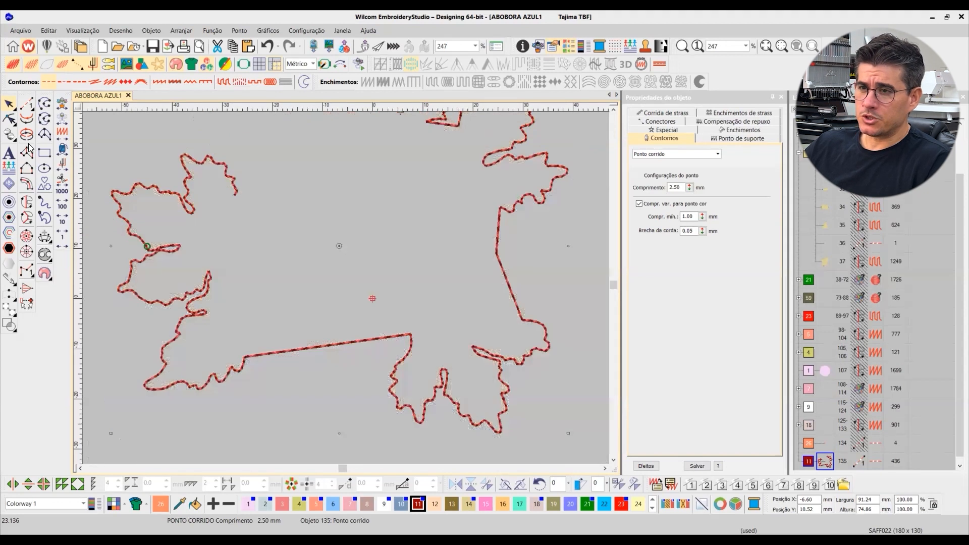
{"action": "left_click", "coordinate": [15, 139]}
{"action": "left_click", "coordinate": [38, 139]}
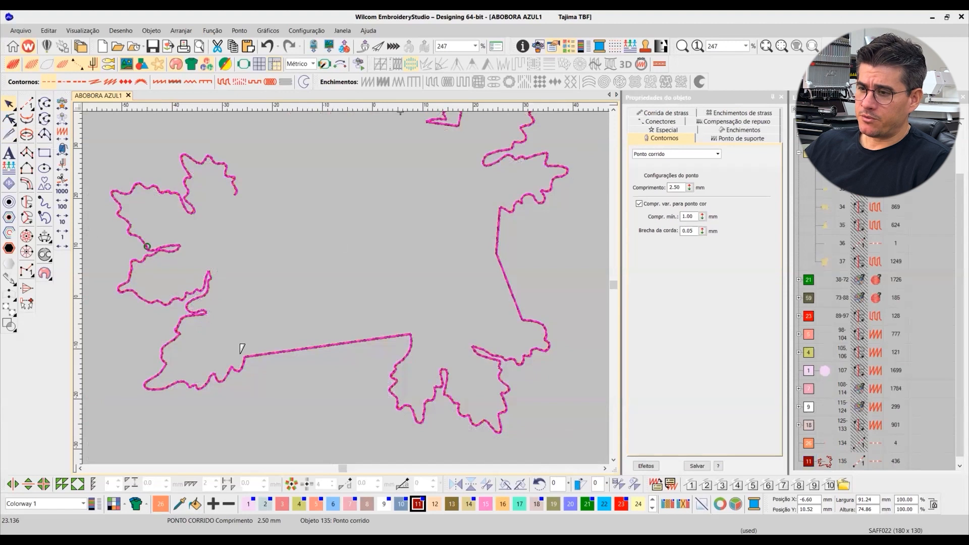
{"action": "left_click", "coordinate": [240, 350]}
{"action": "left_click", "coordinate": [254, 373]}
{"action": "left_click", "coordinate": [406, 343]}
{"action": "left_click", "coordinate": [410, 334]}
{"action": "key", "text": "Return"}
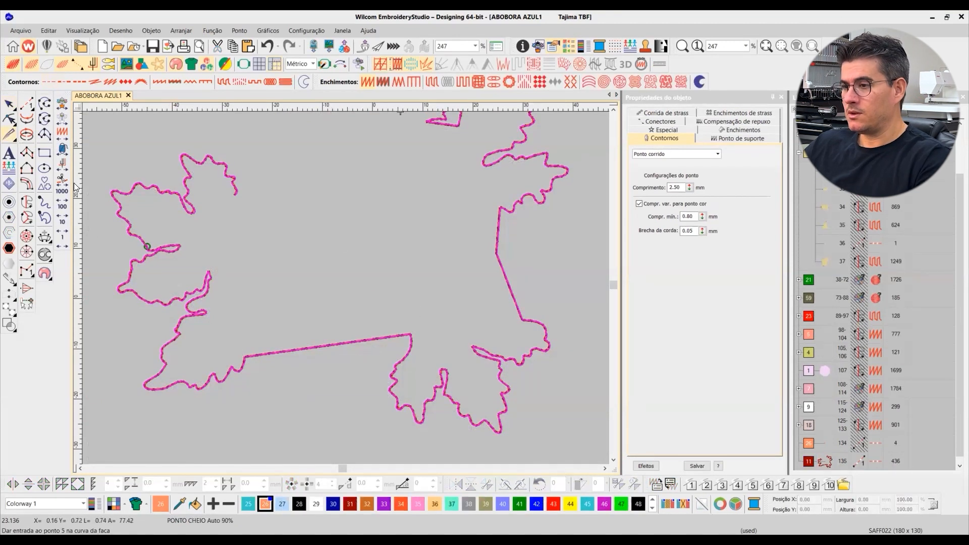
{"action": "left_click", "coordinate": [337, 346]}
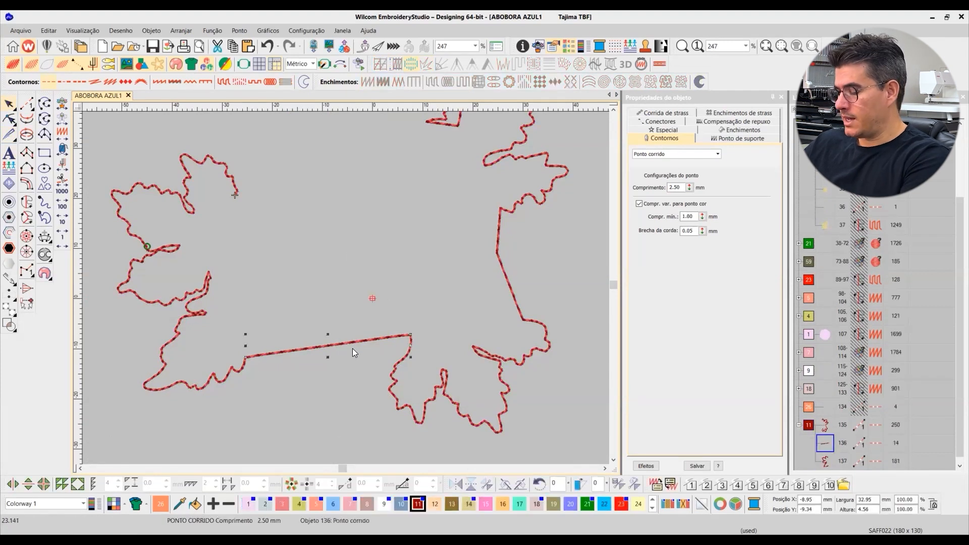
{"action": "key", "text": "Delete"}
Step: Bring back the whole design and examine the remaining colour 11 connecting run across the white flower
{"action": "key", "text": "alt+shift+h"}
{"action": "scroll", "coordinate": [363, 348], "scroll_direction": "down", "scroll_amount": 1}
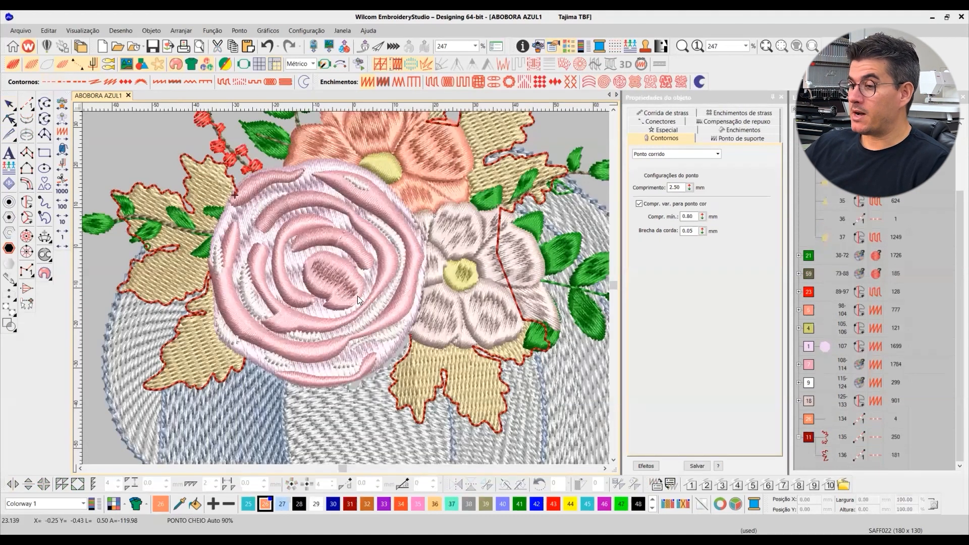
{"action": "scroll", "coordinate": [479, 276], "scroll_direction": "down", "scroll_amount": 1}
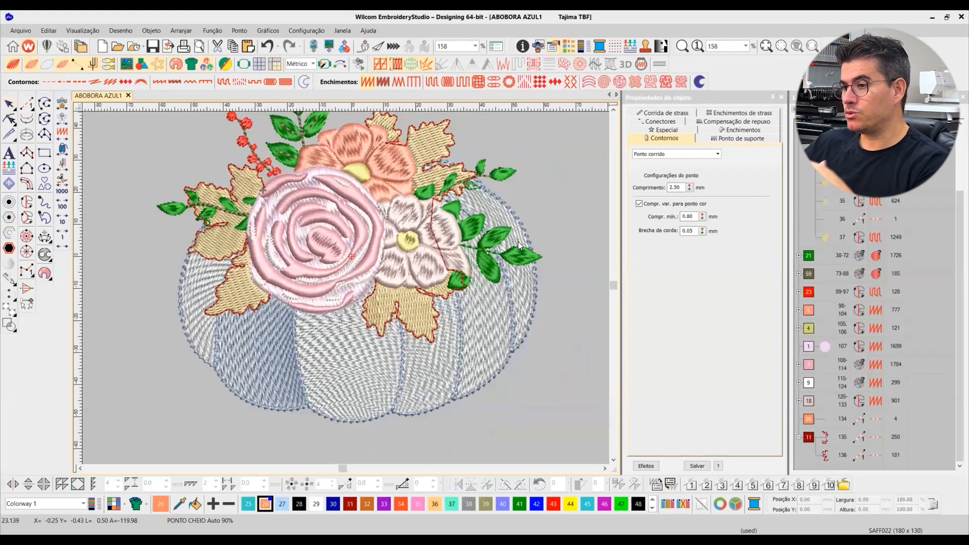
{"action": "left_click_drag", "start_coordinate": [338, 248], "coordinate": [333, 286]}
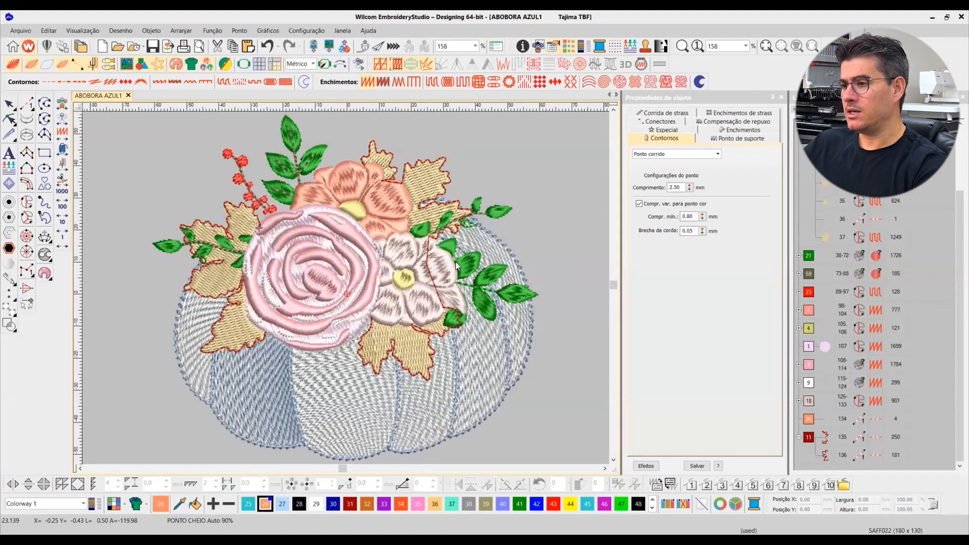
{"action": "scroll", "coordinate": [341, 238], "scroll_direction": "up", "scroll_amount": 1}
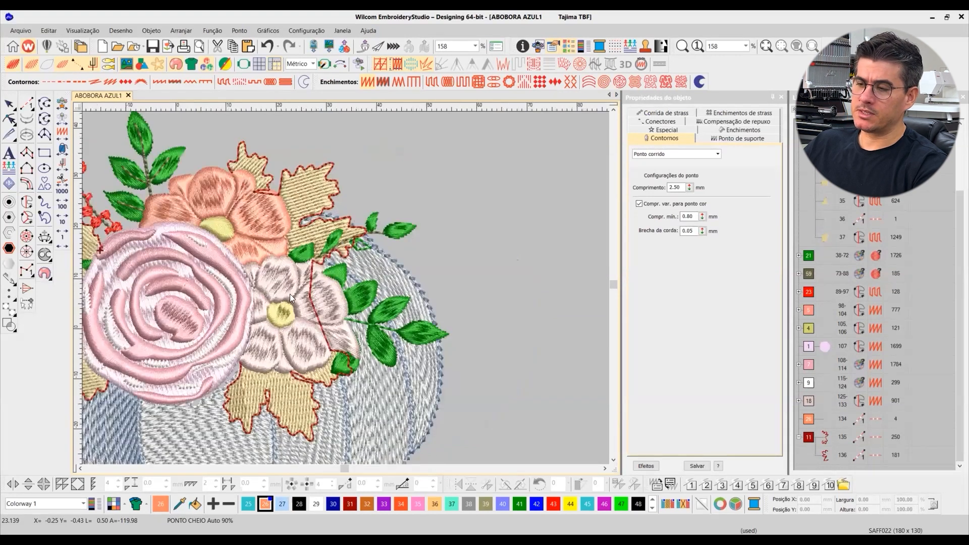
{"action": "scroll", "coordinate": [353, 378], "scroll_direction": "up", "scroll_amount": 1}
{"action": "scroll", "coordinate": [340, 374], "scroll_direction": "up", "scroll_amount": 1}
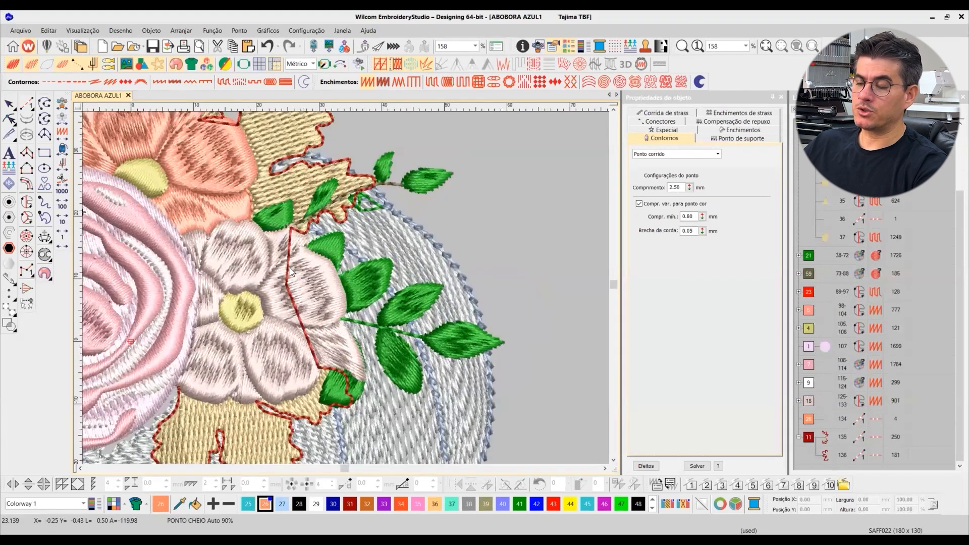
Step: Move both colour 11 outline pieces in the stitching sequence to just before colour 4, after the orange flower petals
{"action": "scroll", "coordinate": [345, 288], "scroll_direction": "down", "scroll_amount": 3}
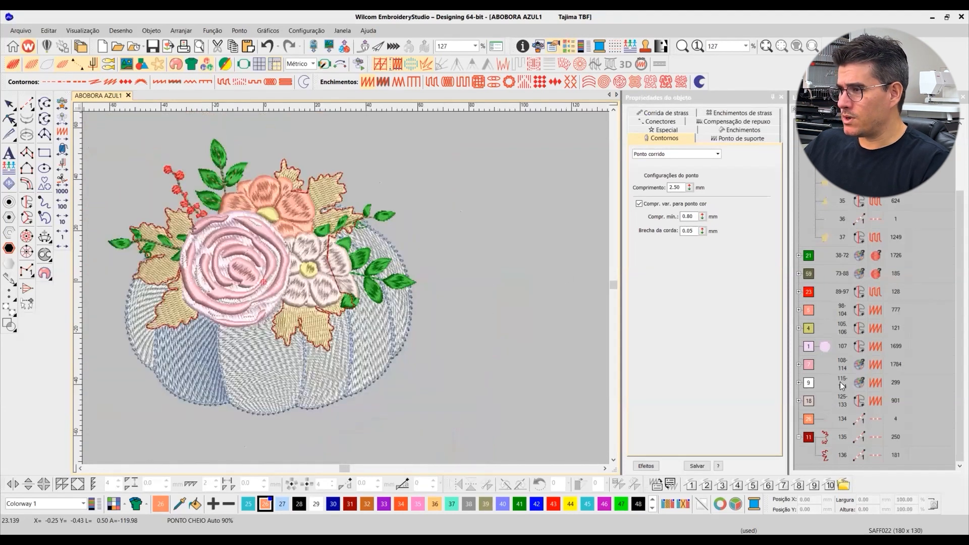
{"action": "left_click", "coordinate": [799, 437]}
{"action": "left_click", "coordinate": [813, 410]}
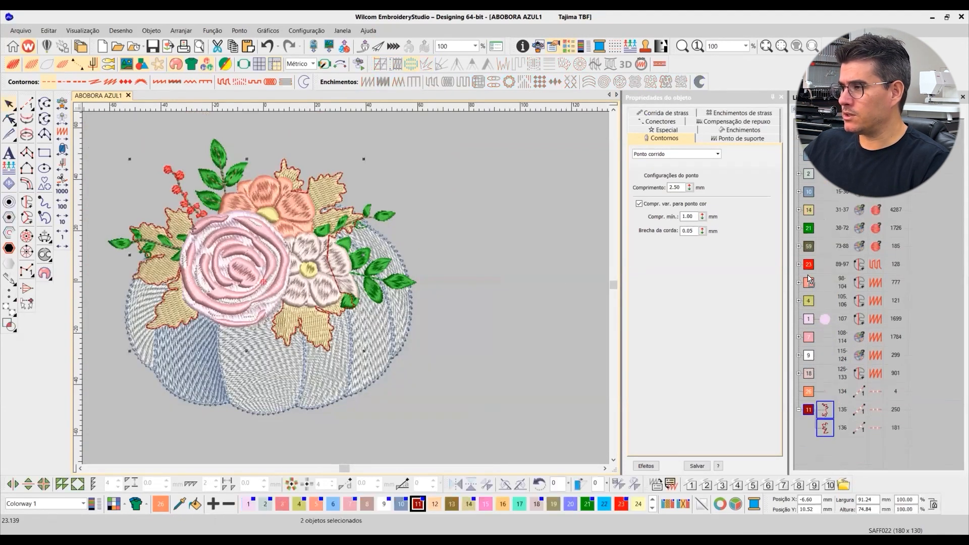
{"action": "left_click_drag", "start_coordinate": [810, 297], "coordinate": [808, 292]}
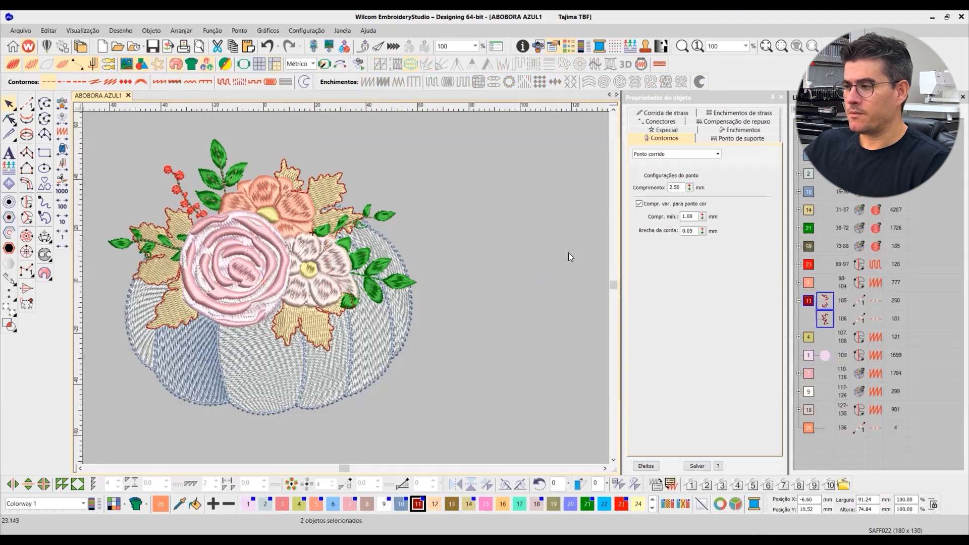
Step: Isolate the colour 21 green leaves, fit them in view and examine the long running stitch connecting their branches
{"action": "left_click", "coordinate": [809, 228]}
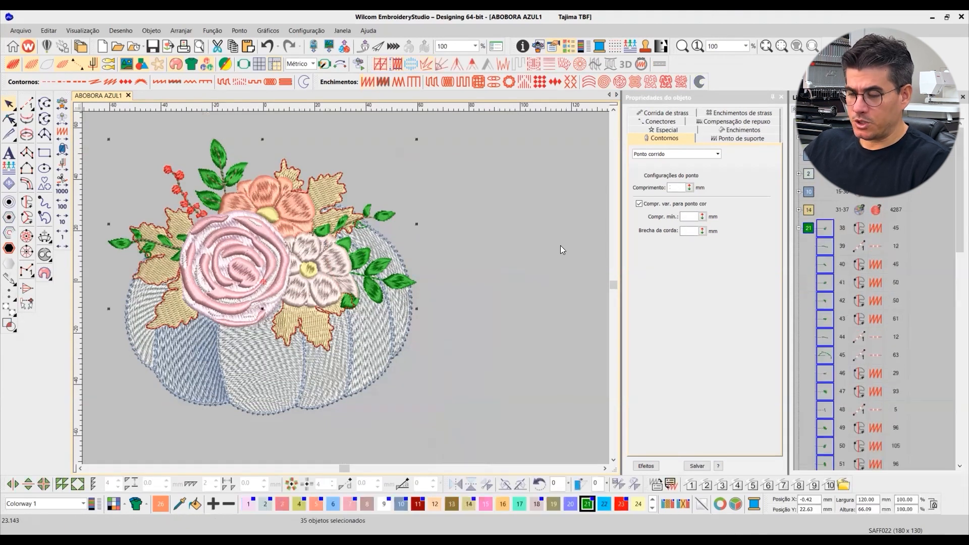
{"action": "key", "text": "shift+s"}
{"action": "key", "text": "shift+0"}
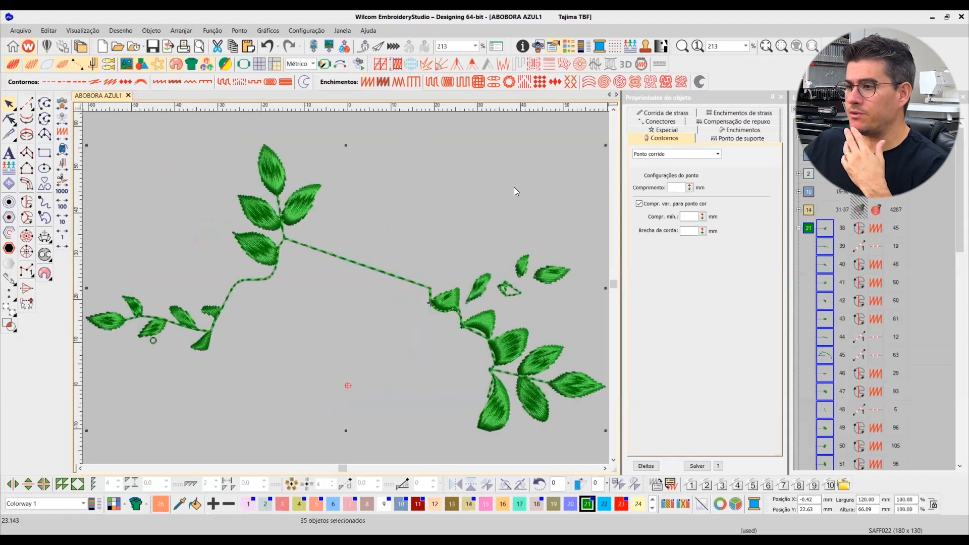
{"action": "left_click", "coordinate": [508, 125]}
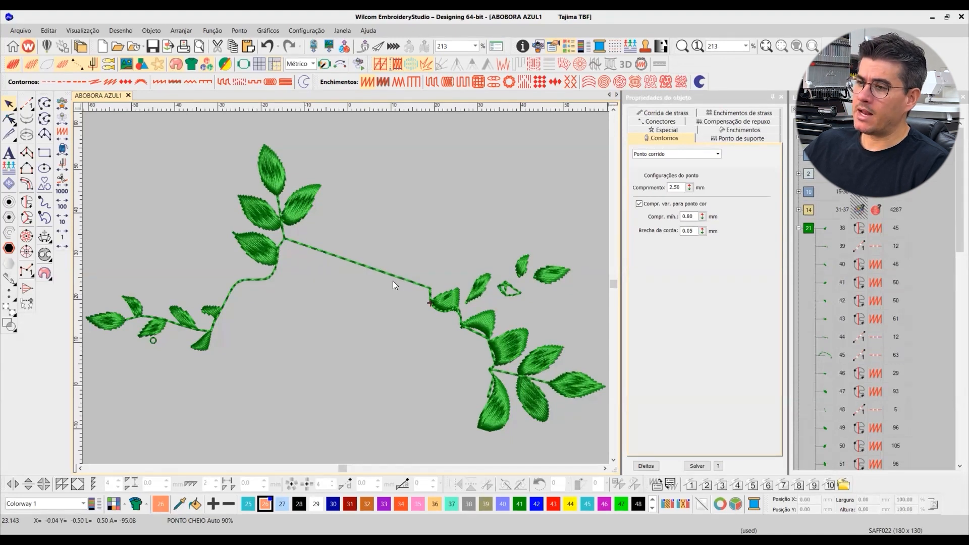
Step: Bring back the whole design and examine the orange flower petal that lies over the green connecting run
{"action": "key", "text": "Escape"}
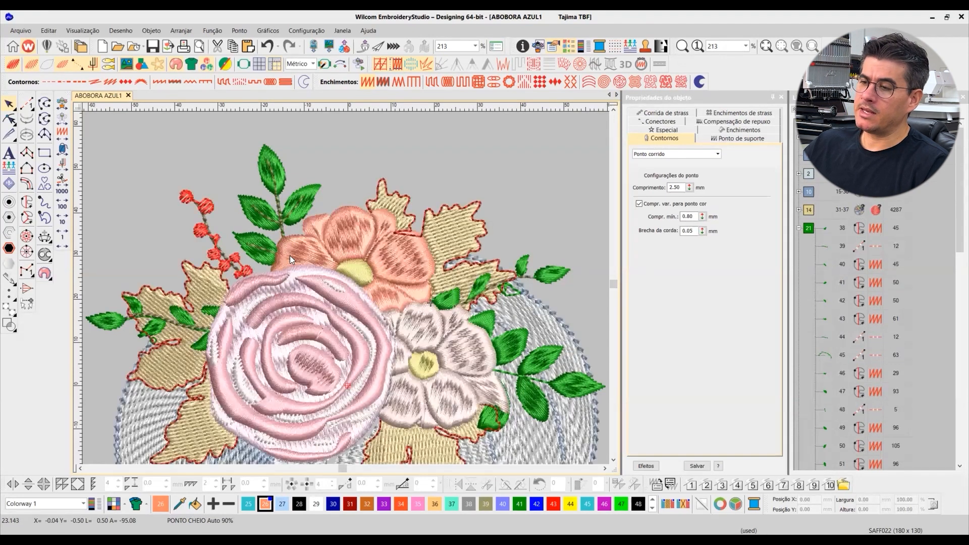
{"action": "left_click", "coordinate": [343, 244]}
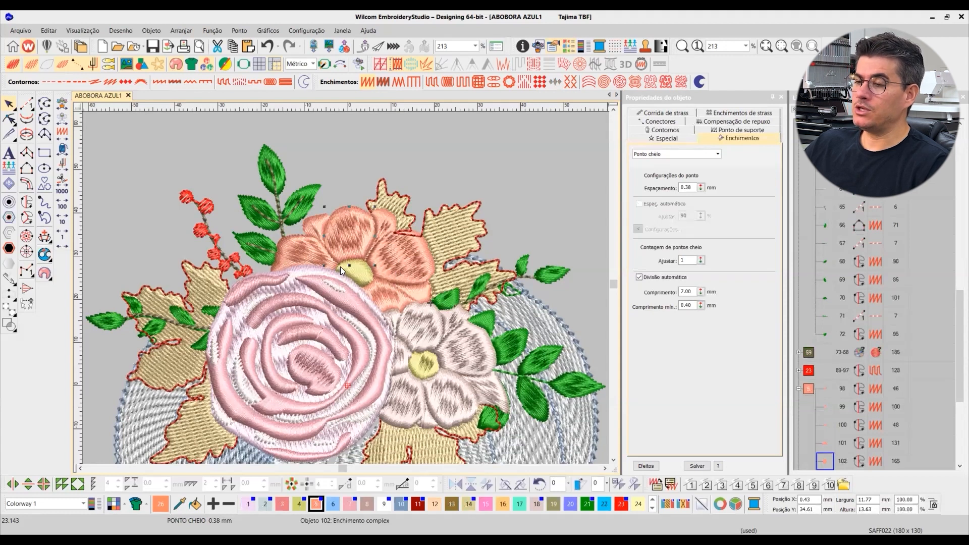
{"action": "left_click", "coordinate": [796, 110]}
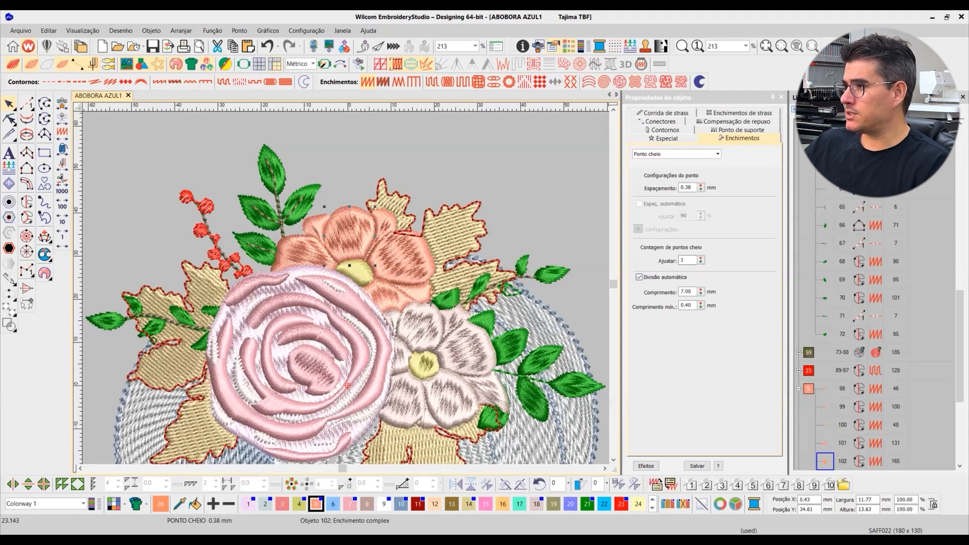
Step: Isolate the colour 21 green leaves and cut their connecting run with the Knife at both ends of its long straight section
{"action": "left_click", "coordinate": [810, 231]}
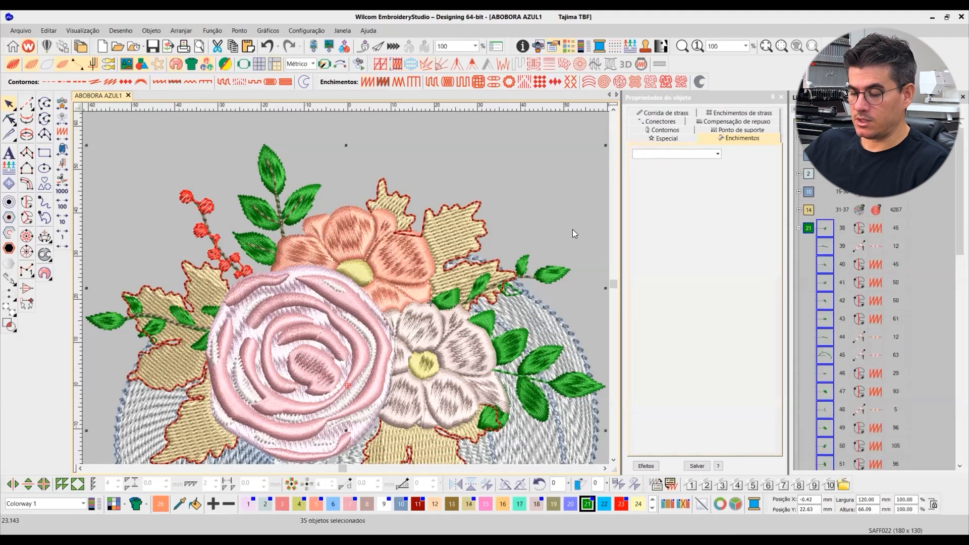
{"action": "key", "text": "shift+s"}
{"action": "left_click", "coordinate": [393, 277]}
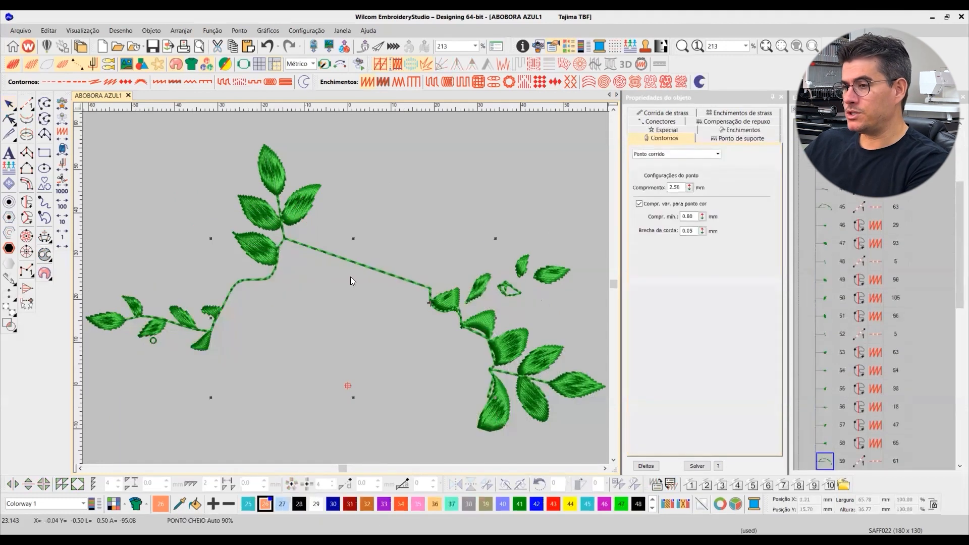
{"action": "left_click", "coordinate": [9, 119]}
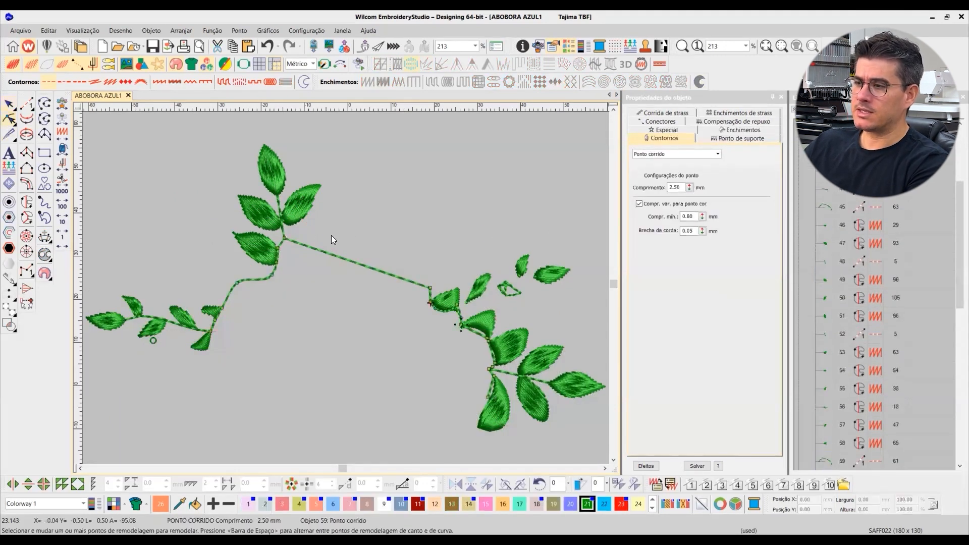
{"action": "left_click", "coordinate": [8, 136]}
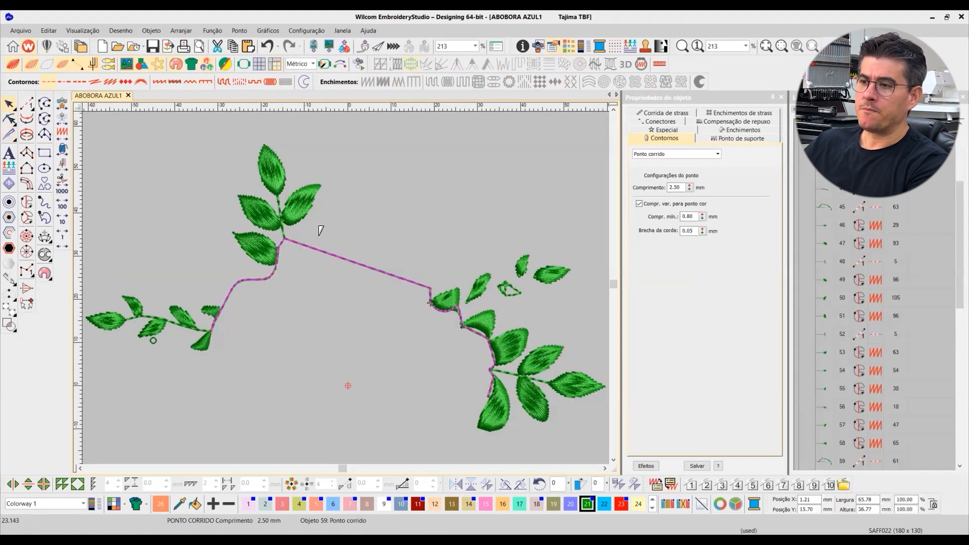
{"action": "left_click", "coordinate": [284, 246]}
{"action": "left_click", "coordinate": [430, 292]}
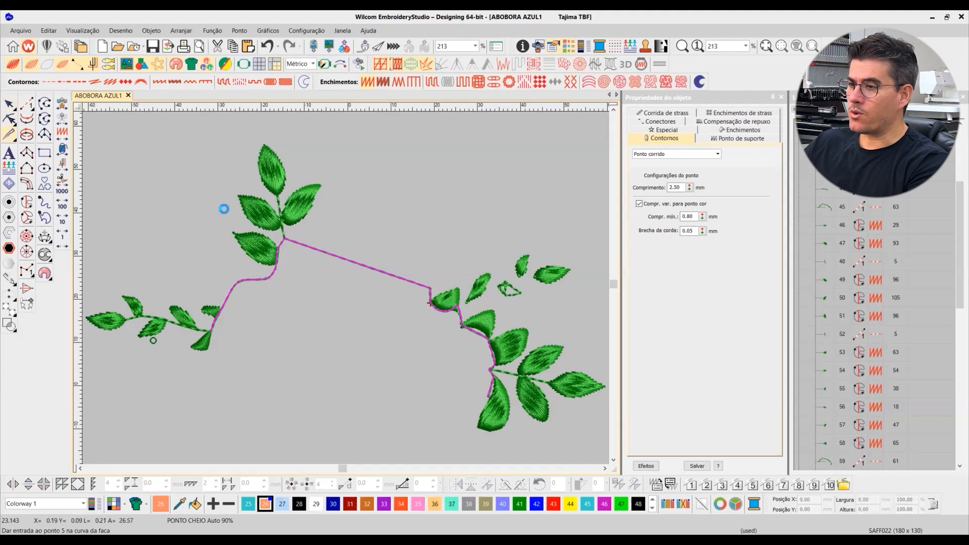
{"action": "key", "text": "Return"}
{"action": "key", "text": "Escape"}
Step: Try deleting the cut straight section of the green connecting run, and undo the deletion
{"action": "left_click", "coordinate": [353, 208]}
{"action": "left_click", "coordinate": [347, 260]}
{"action": "key", "text": "Delete"}
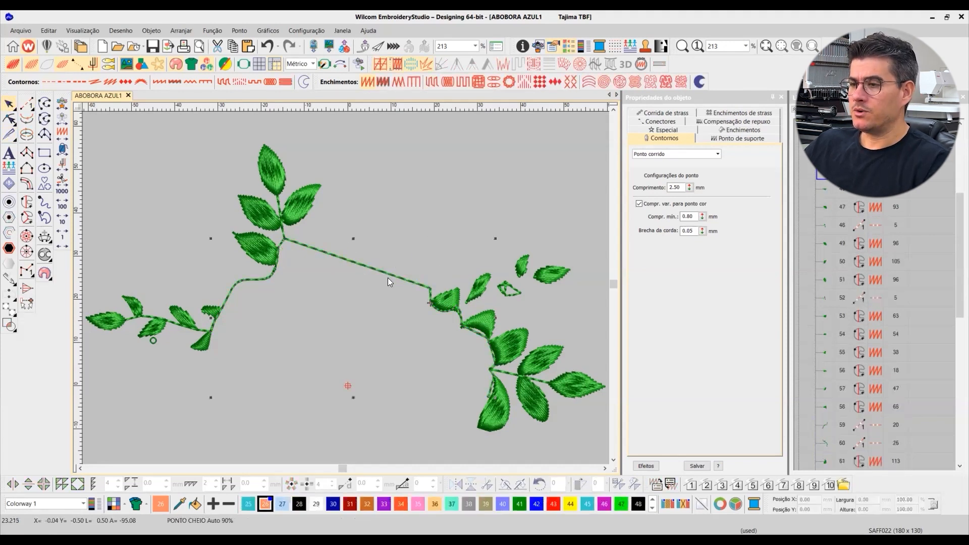
{"action": "key", "text": "ctrl+z"}
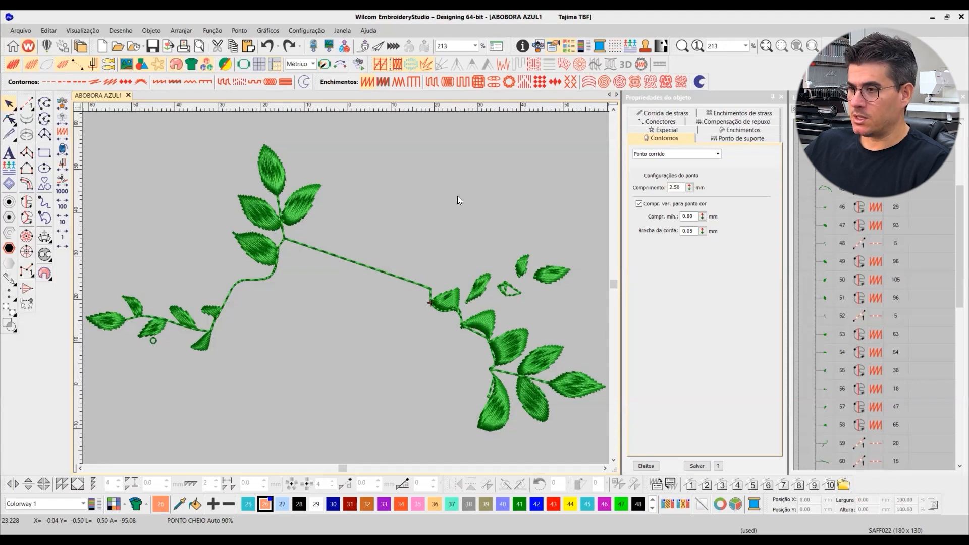
Step: Bring back the whole design and isolate the colour 1 base fill of the rose
{"action": "key", "text": "shift+s"}
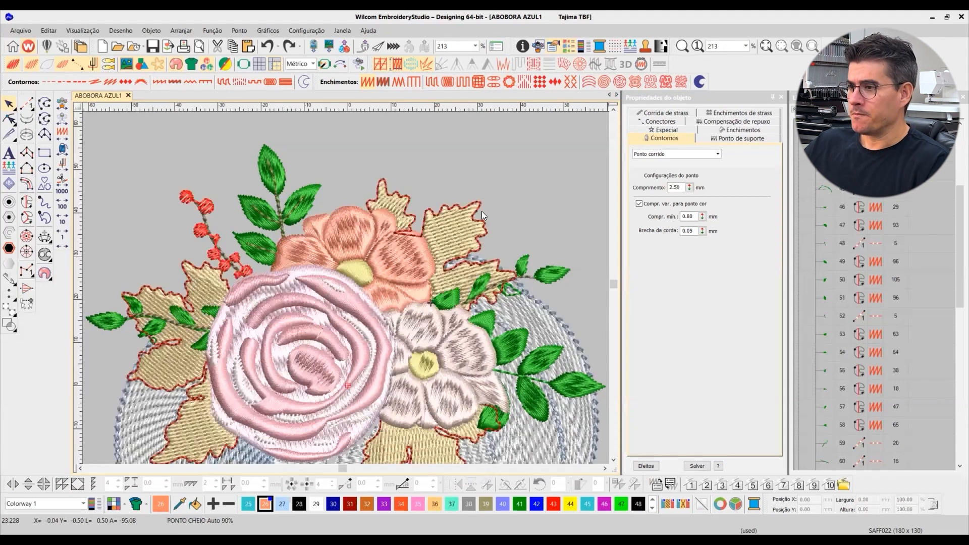
{"action": "left_click", "coordinate": [794, 109]}
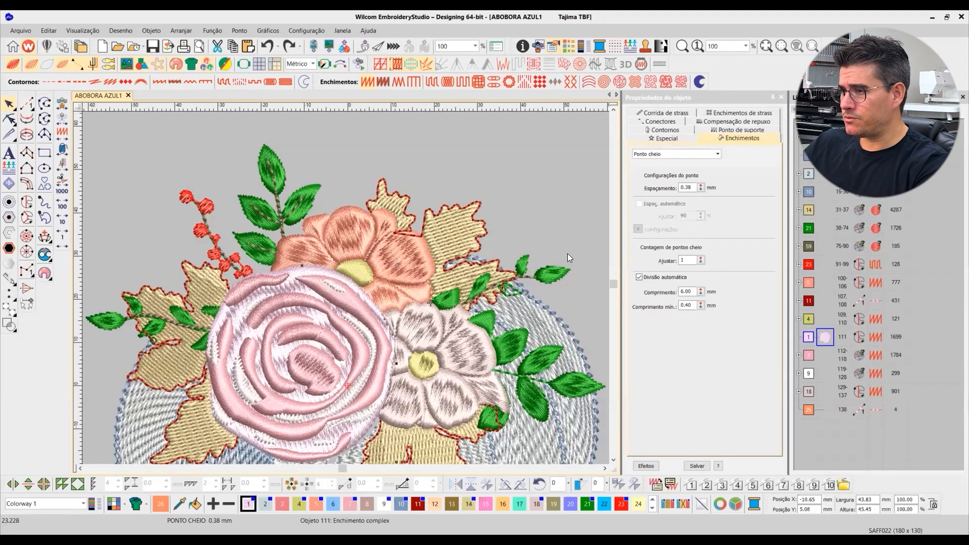
{"action": "scroll", "coordinate": [568, 253], "scroll_direction": "down", "scroll_amount": 2}
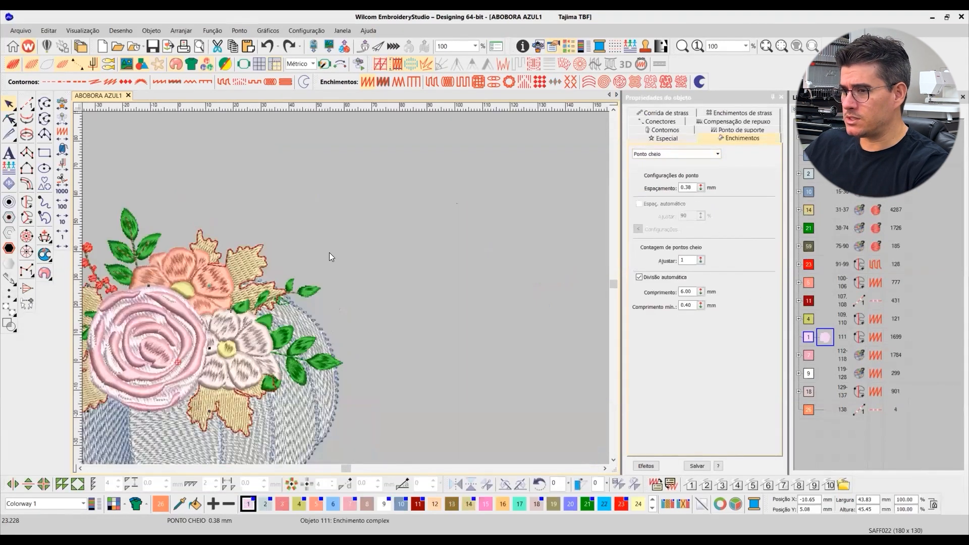
{"action": "key", "text": "0"}
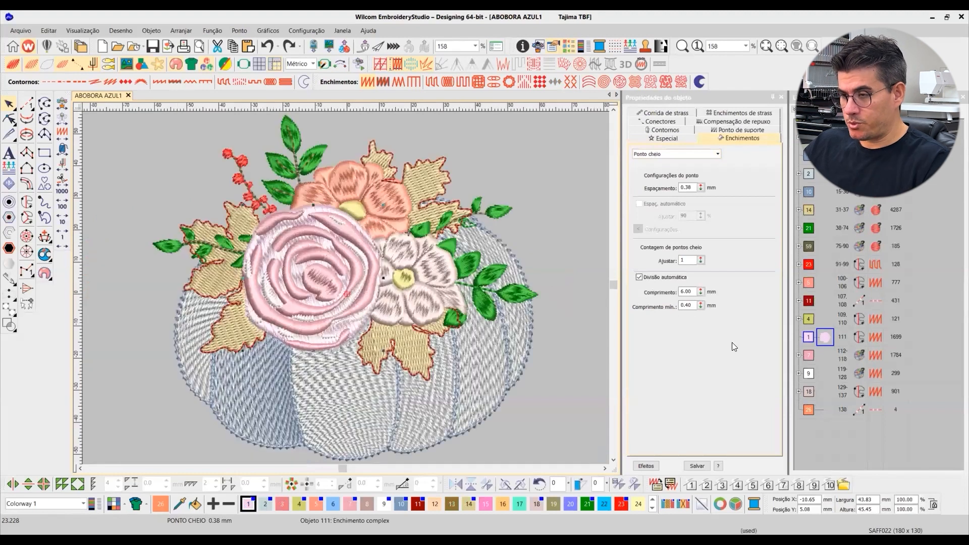
{"action": "left_click", "coordinate": [807, 319]}
{"action": "left_click", "coordinate": [799, 319]}
{"action": "key", "text": "shift+s"}
{"action": "left_click", "coordinate": [809, 354]}
{"action": "key", "text": "shift+s"}
{"action": "key", "text": "shift+s"}
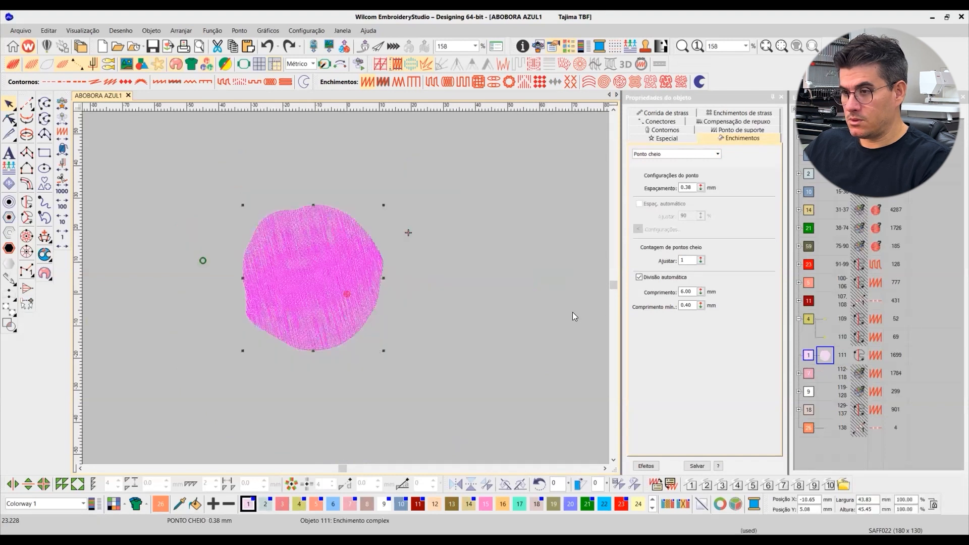
Step: Turn on a Tatami first underlay for the rose base fill, check its pull compensation and bring back the whole design
{"action": "scroll", "coordinate": [347, 289], "scroll_direction": "up", "scroll_amount": 4}
{"action": "scroll", "coordinate": [394, 293], "scroll_direction": "up", "scroll_amount": 1}
{"action": "scroll", "coordinate": [404, 302], "scroll_direction": "down", "scroll_amount": 3}
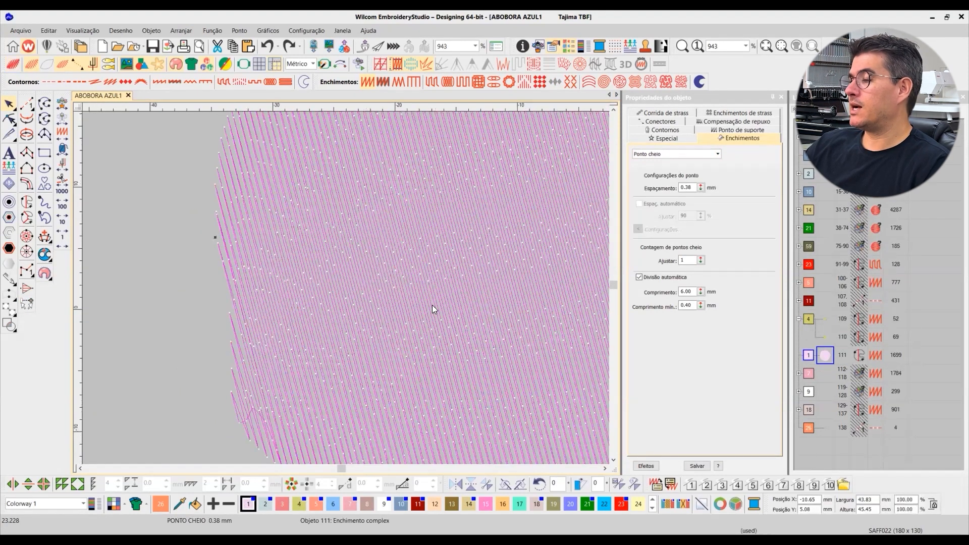
{"action": "scroll", "coordinate": [434, 306], "scroll_direction": "down", "scroll_amount": 4}
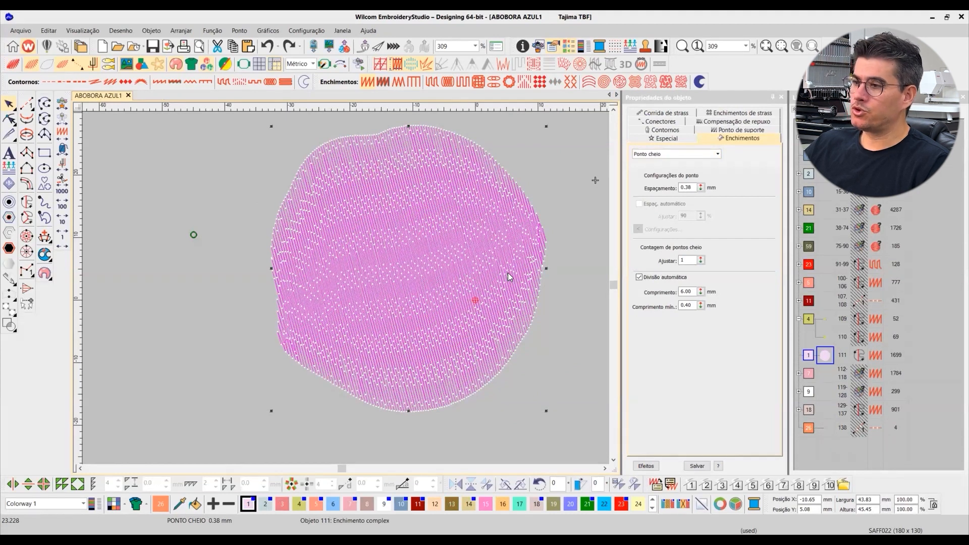
{"action": "left_click", "coordinate": [729, 130]}
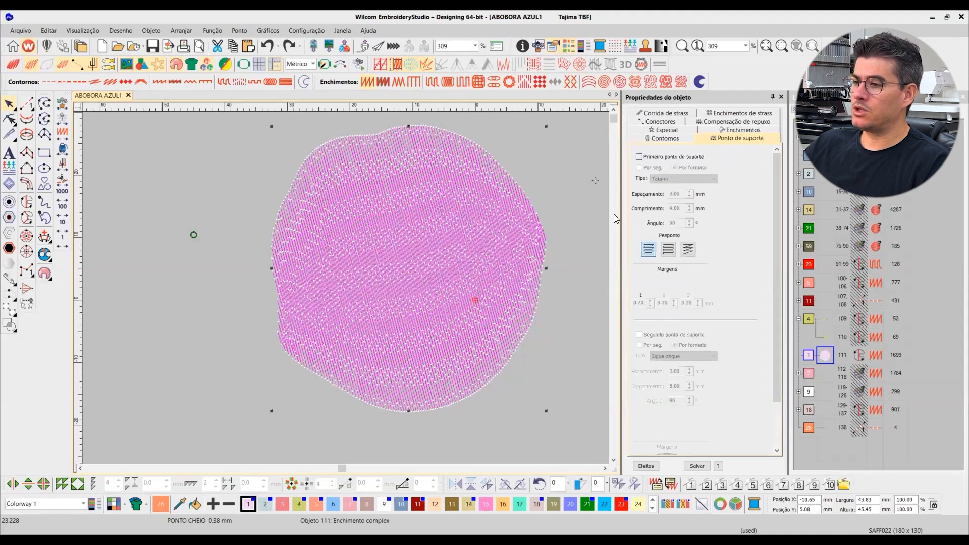
{"action": "key", "text": "u"}
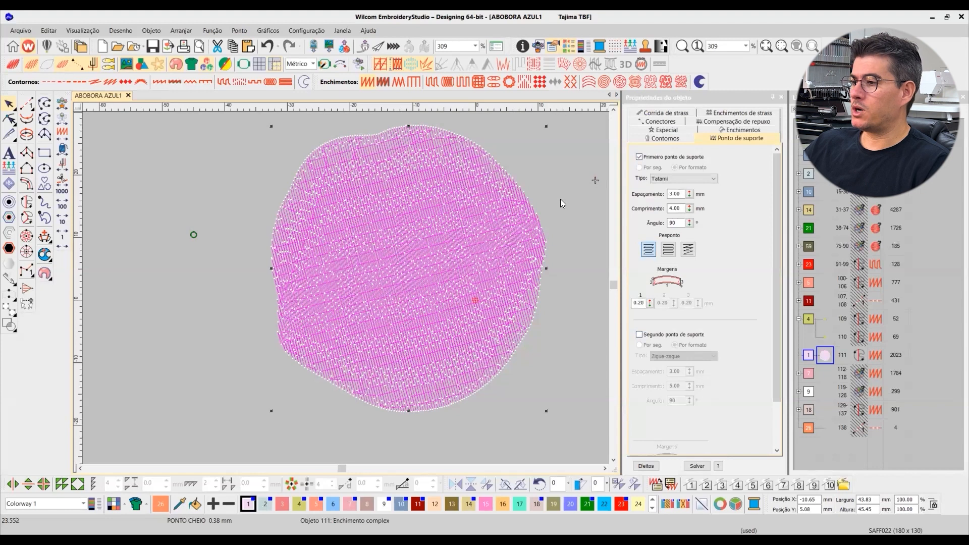
{"action": "left_click", "coordinate": [720, 122]}
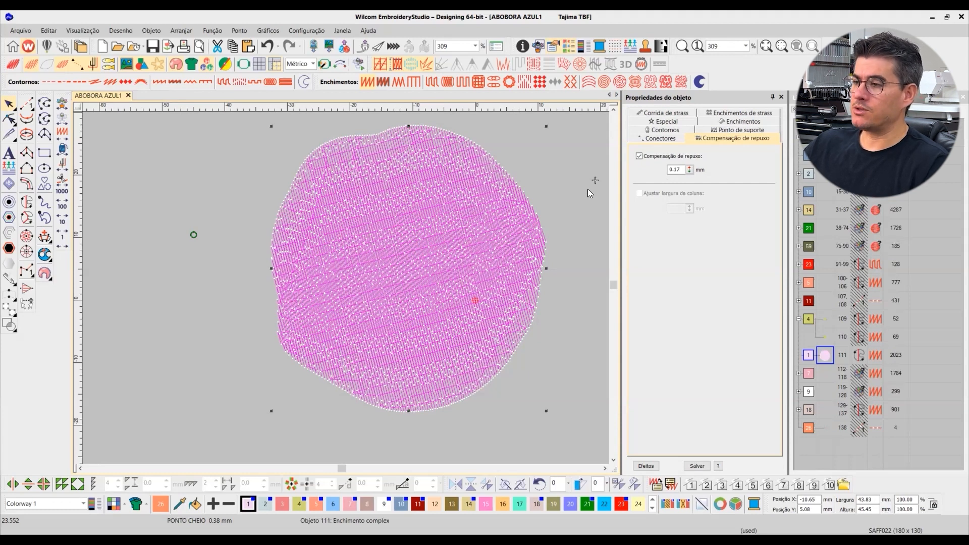
{"action": "left_click", "coordinate": [577, 182]}
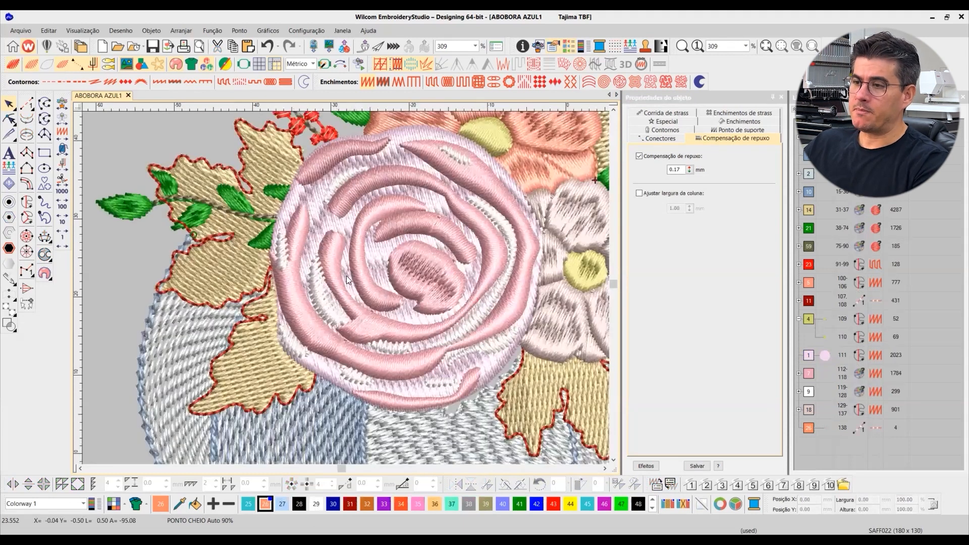
Step: Isolate the colour 14 beige leaf fills and set their pull compensation to 0.45 mm
{"action": "scroll", "coordinate": [346, 276], "scroll_direction": "up", "scroll_amount": 2}
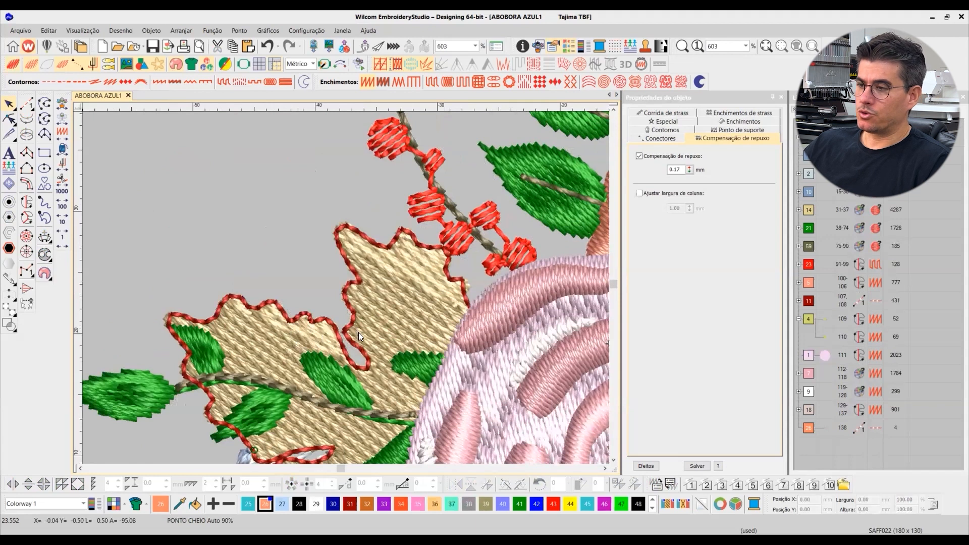
{"action": "left_click", "coordinate": [359, 332]}
{"action": "scroll", "coordinate": [333, 286], "scroll_direction": "down", "scroll_amount": 2}
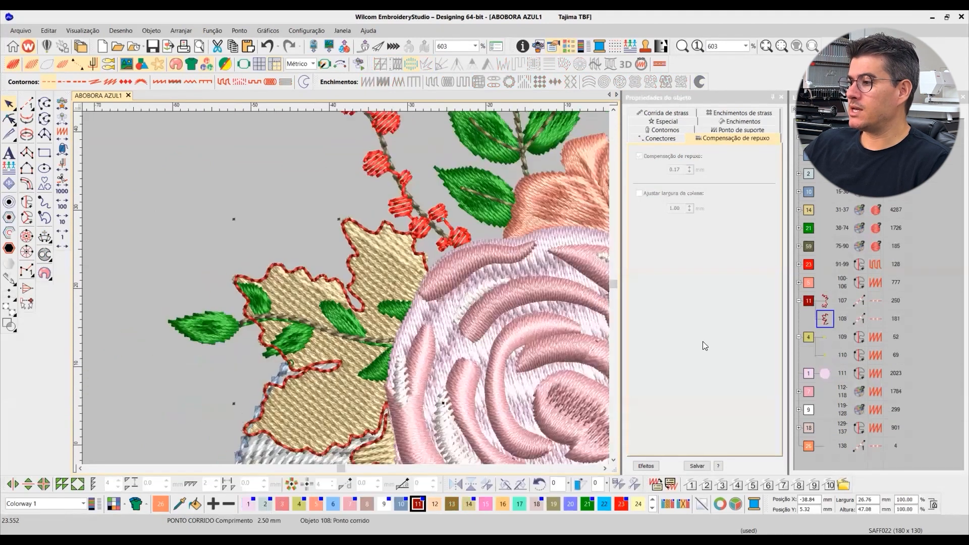
{"action": "left_click", "coordinate": [287, 300]}
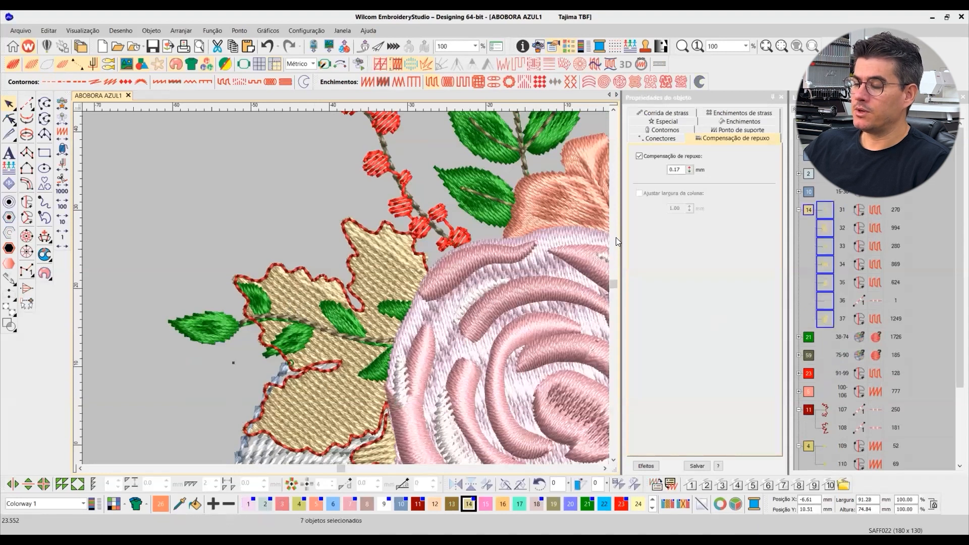
{"action": "key", "text": "shift+s"}
{"action": "key", "text": "t"}
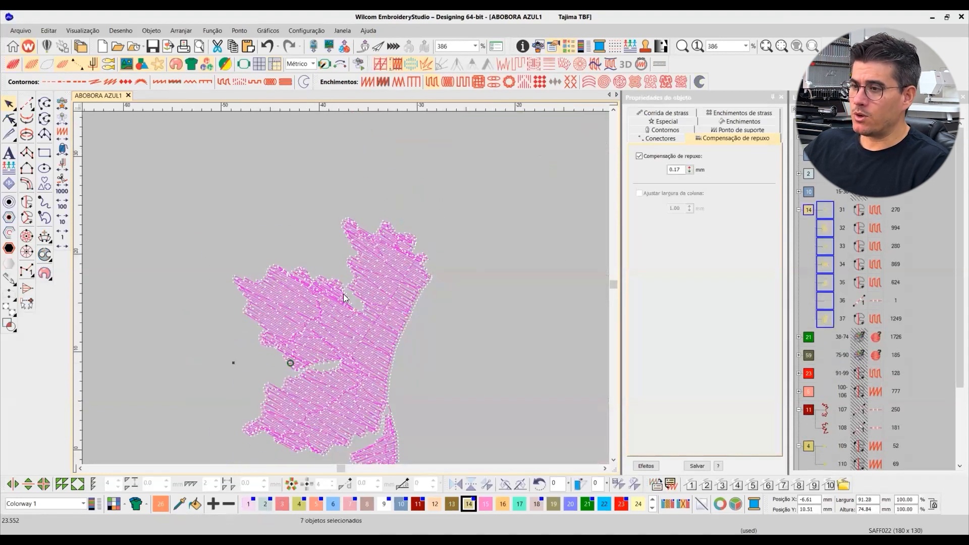
{"action": "scroll", "coordinate": [344, 294], "scroll_direction": "up", "scroll_amount": 2}
{"action": "scroll", "coordinate": [395, 343], "scroll_direction": "up", "scroll_amount": 1}
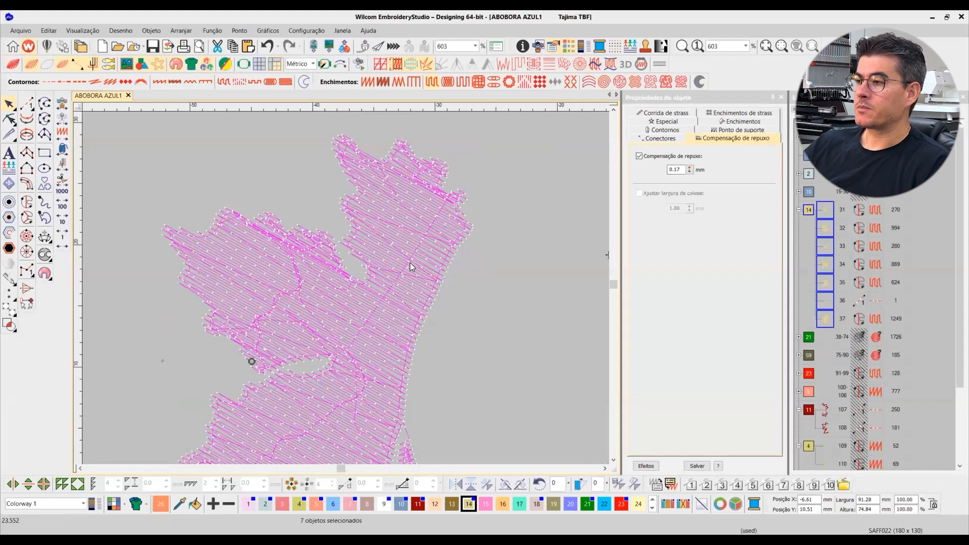
{"action": "double_click", "coordinate": [675, 170]}
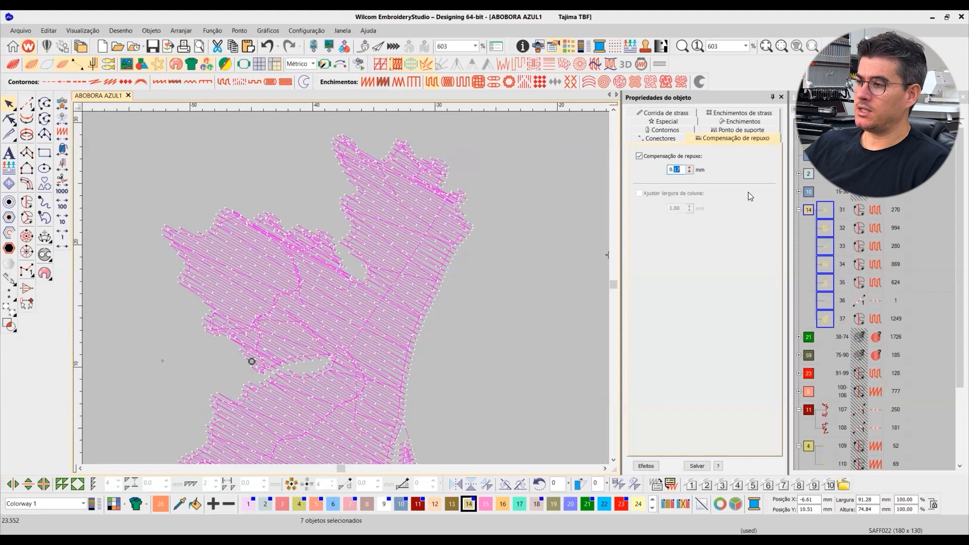
{"action": "type", "text": "0.45"}
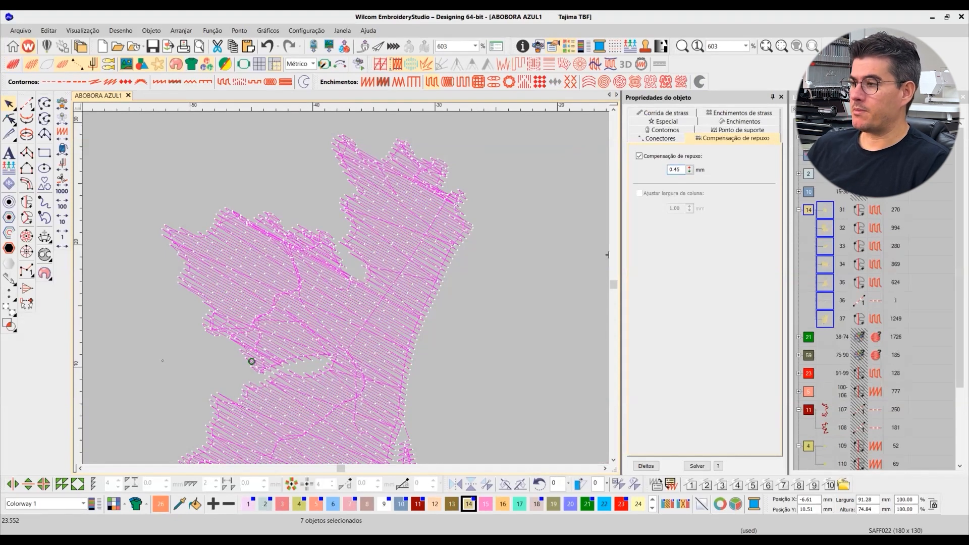
{"action": "key", "text": "Return"}
Step: Change the first underlay type of the beige leaf fills to Tatami and bring back the whole design
{"action": "left_click", "coordinate": [729, 130]}
{"action": "left_click", "coordinate": [684, 179]}
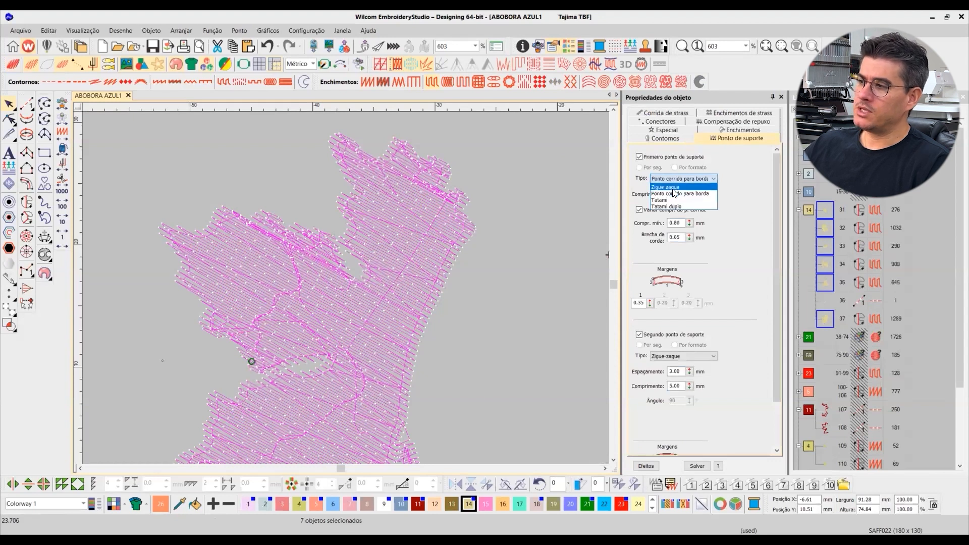
{"action": "key", "text": "Return"}
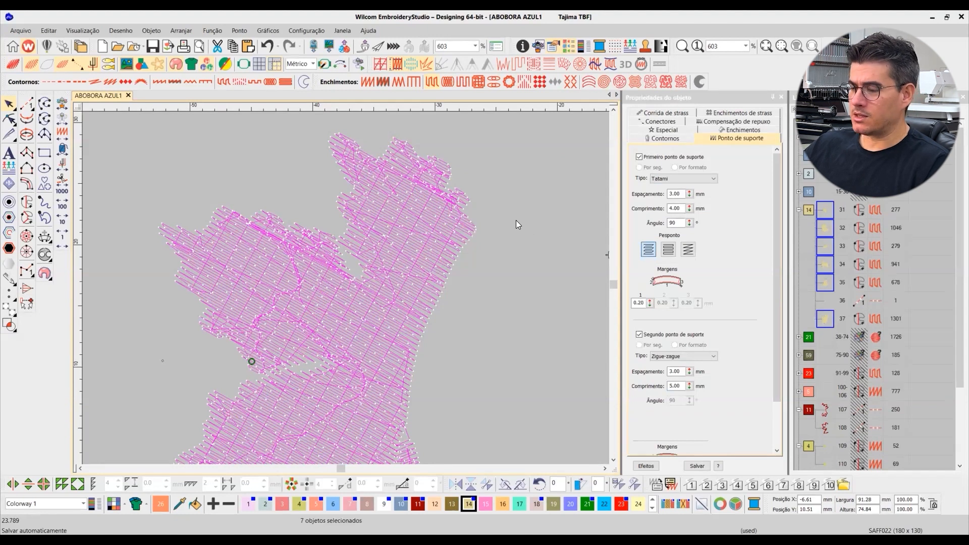
{"action": "scroll", "coordinate": [346, 288], "scroll_direction": "down", "scroll_amount": 3}
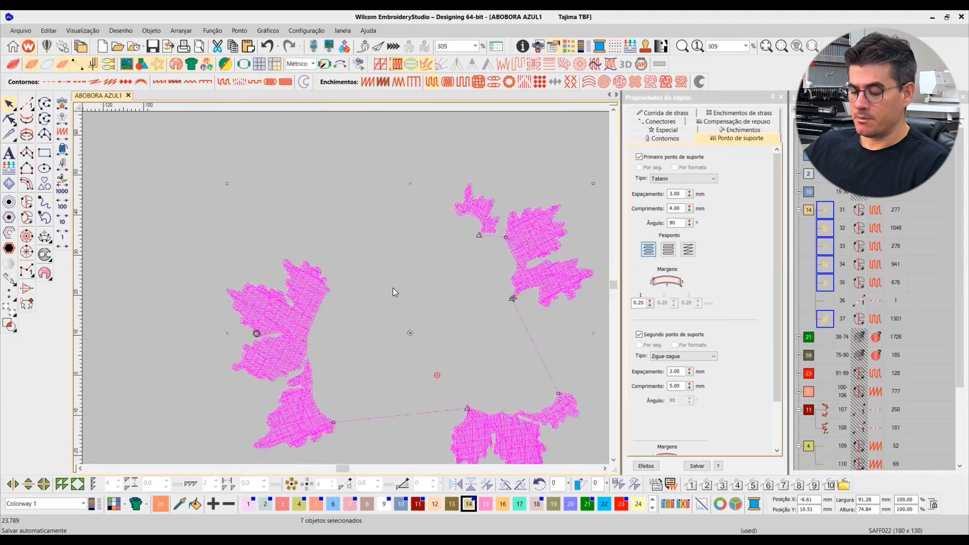
{"action": "key", "text": "1"}
{"action": "key", "text": "Escape"}
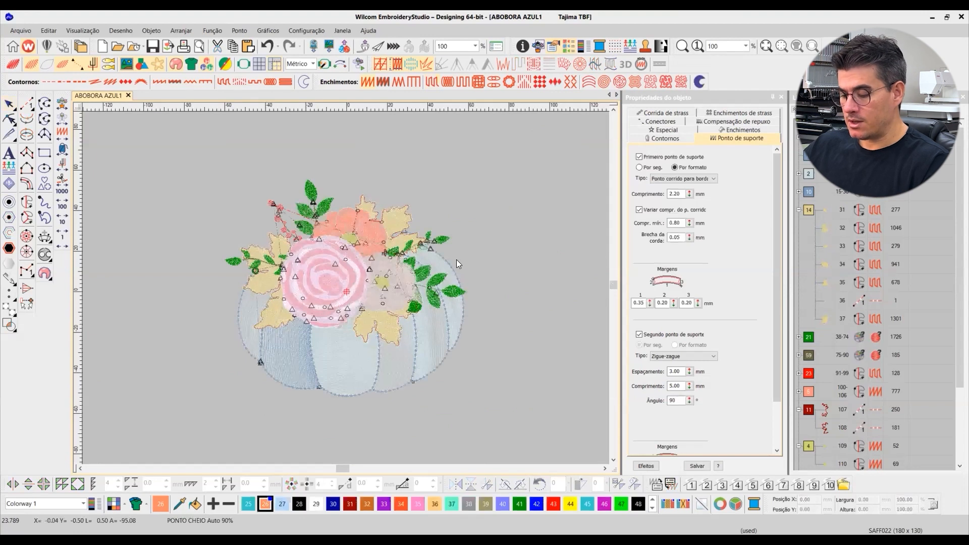